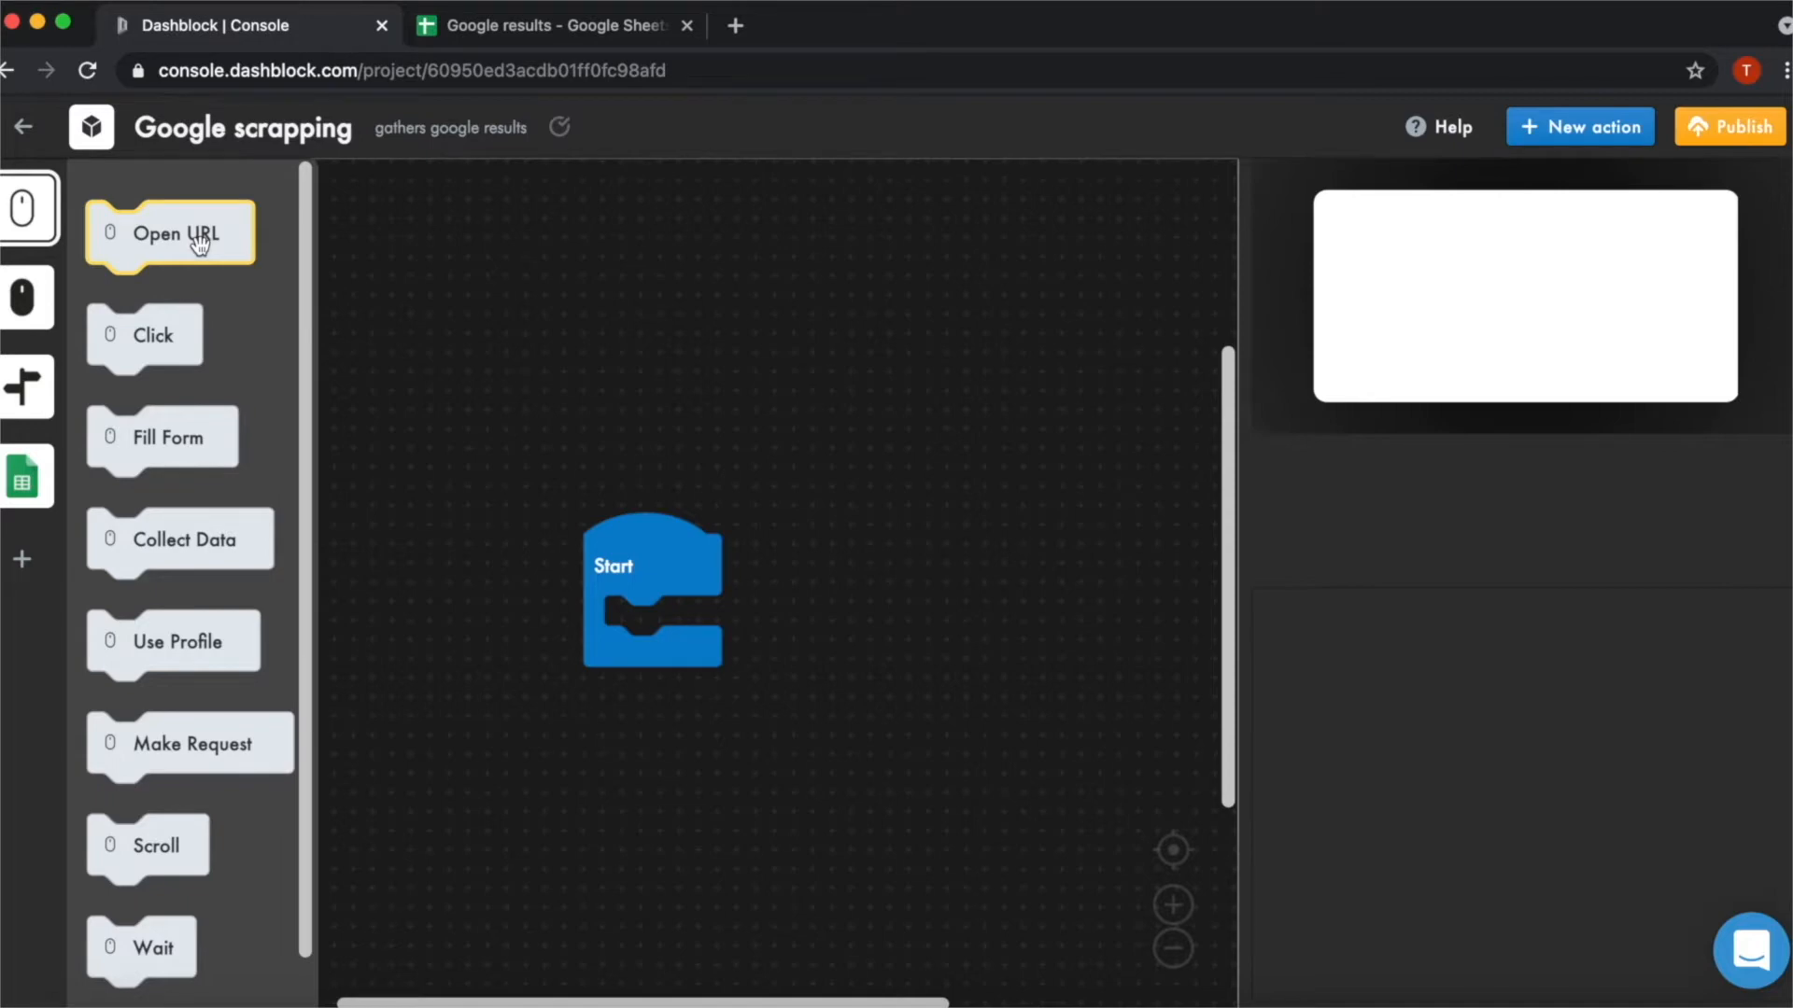
Add an Open URL block inside the Start block, set its URL to google.com, apply it and preview the loaded page
left_click_drag(220, 240, 744, 632)
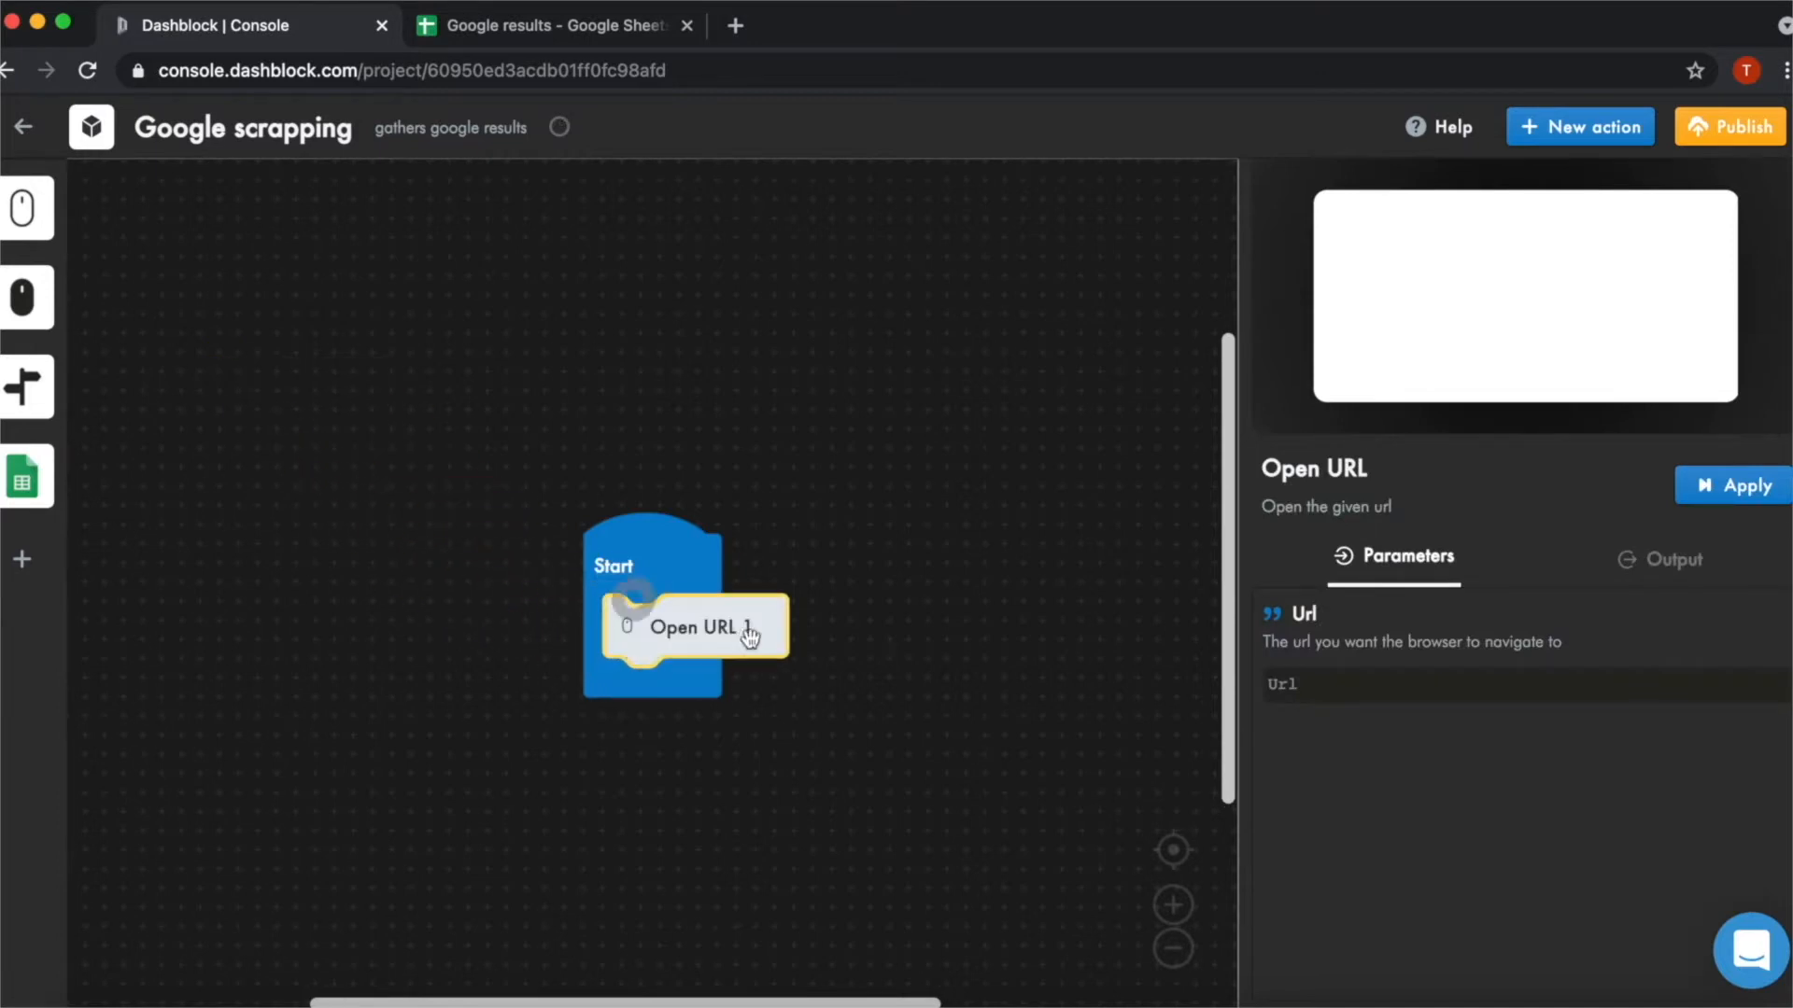
left_click(1297, 691)
type("google.com")
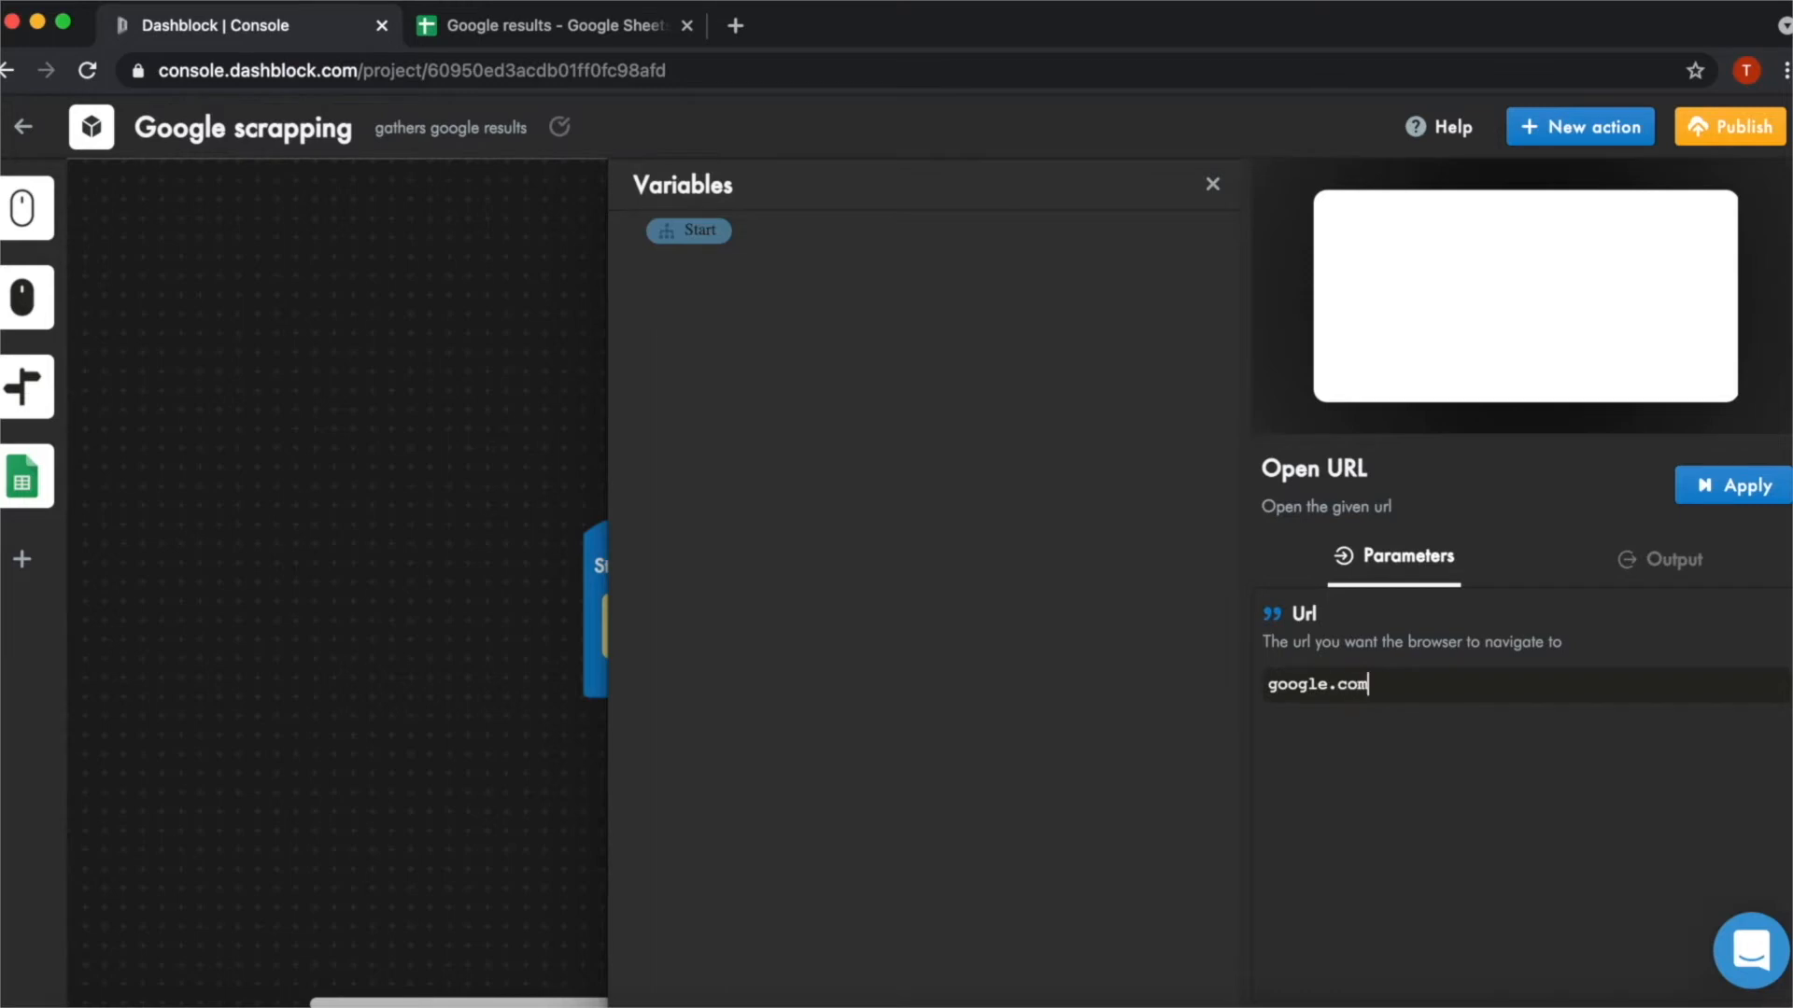
left_click(1718, 490)
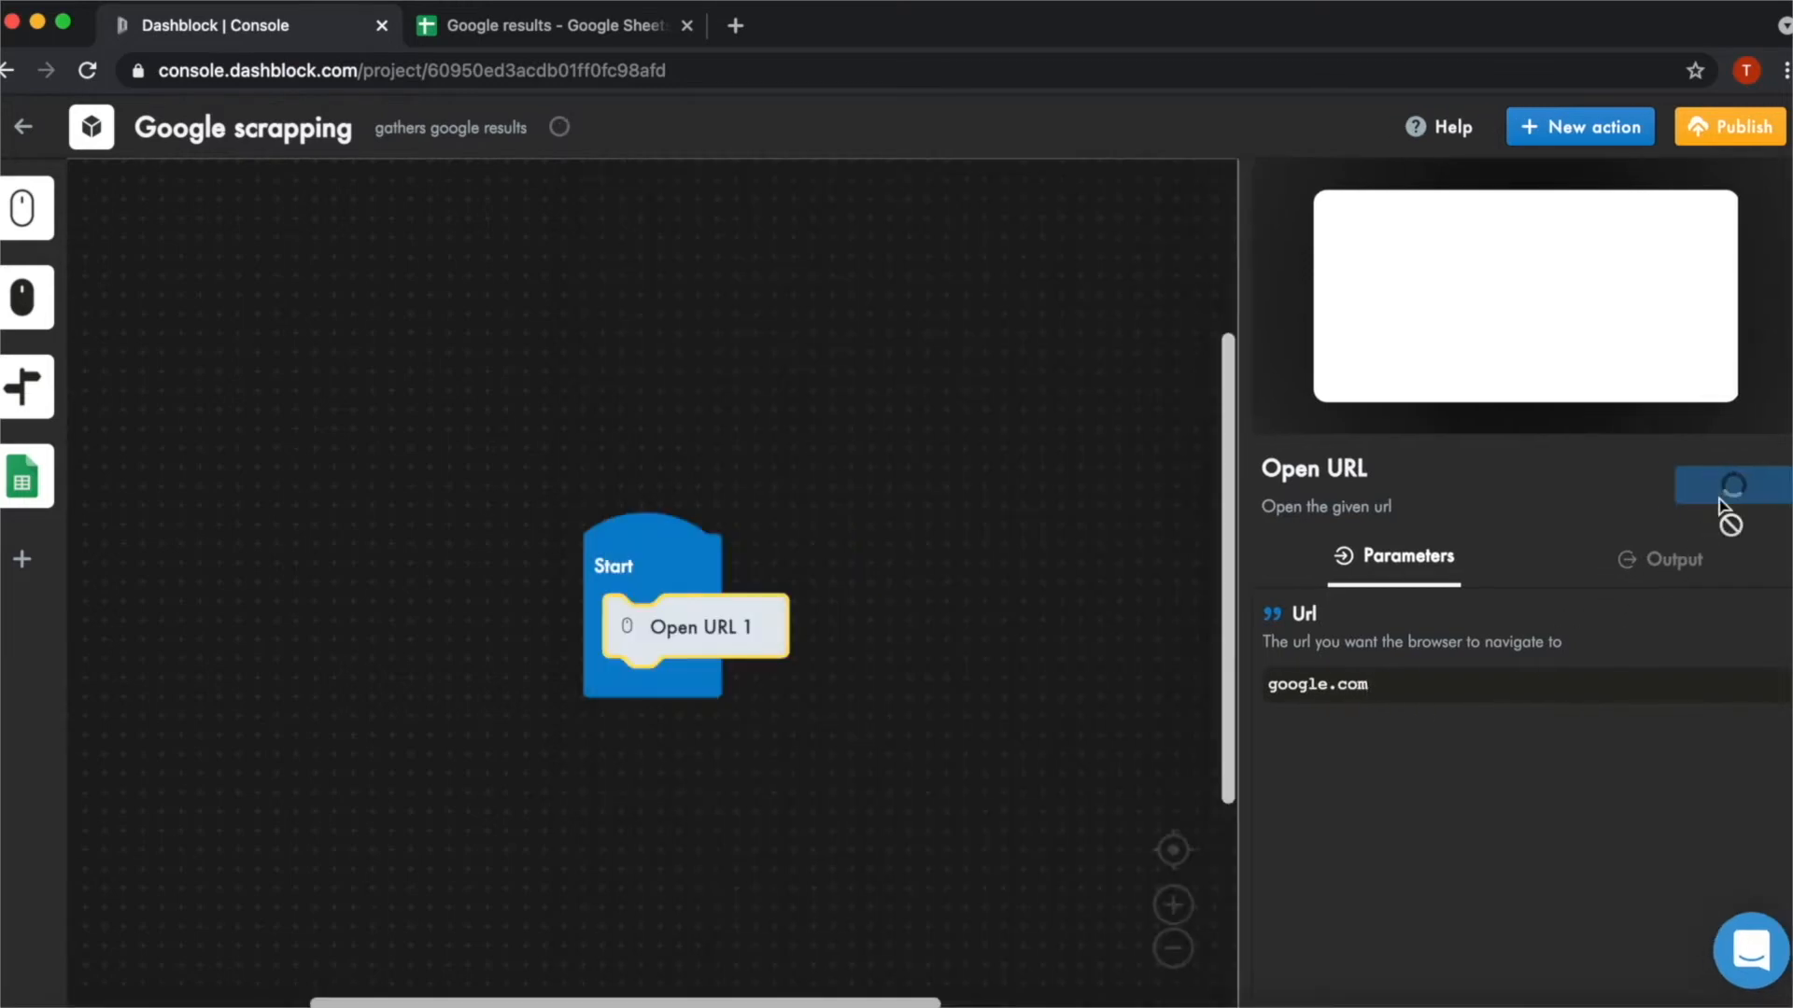
left_click(1658, 378)
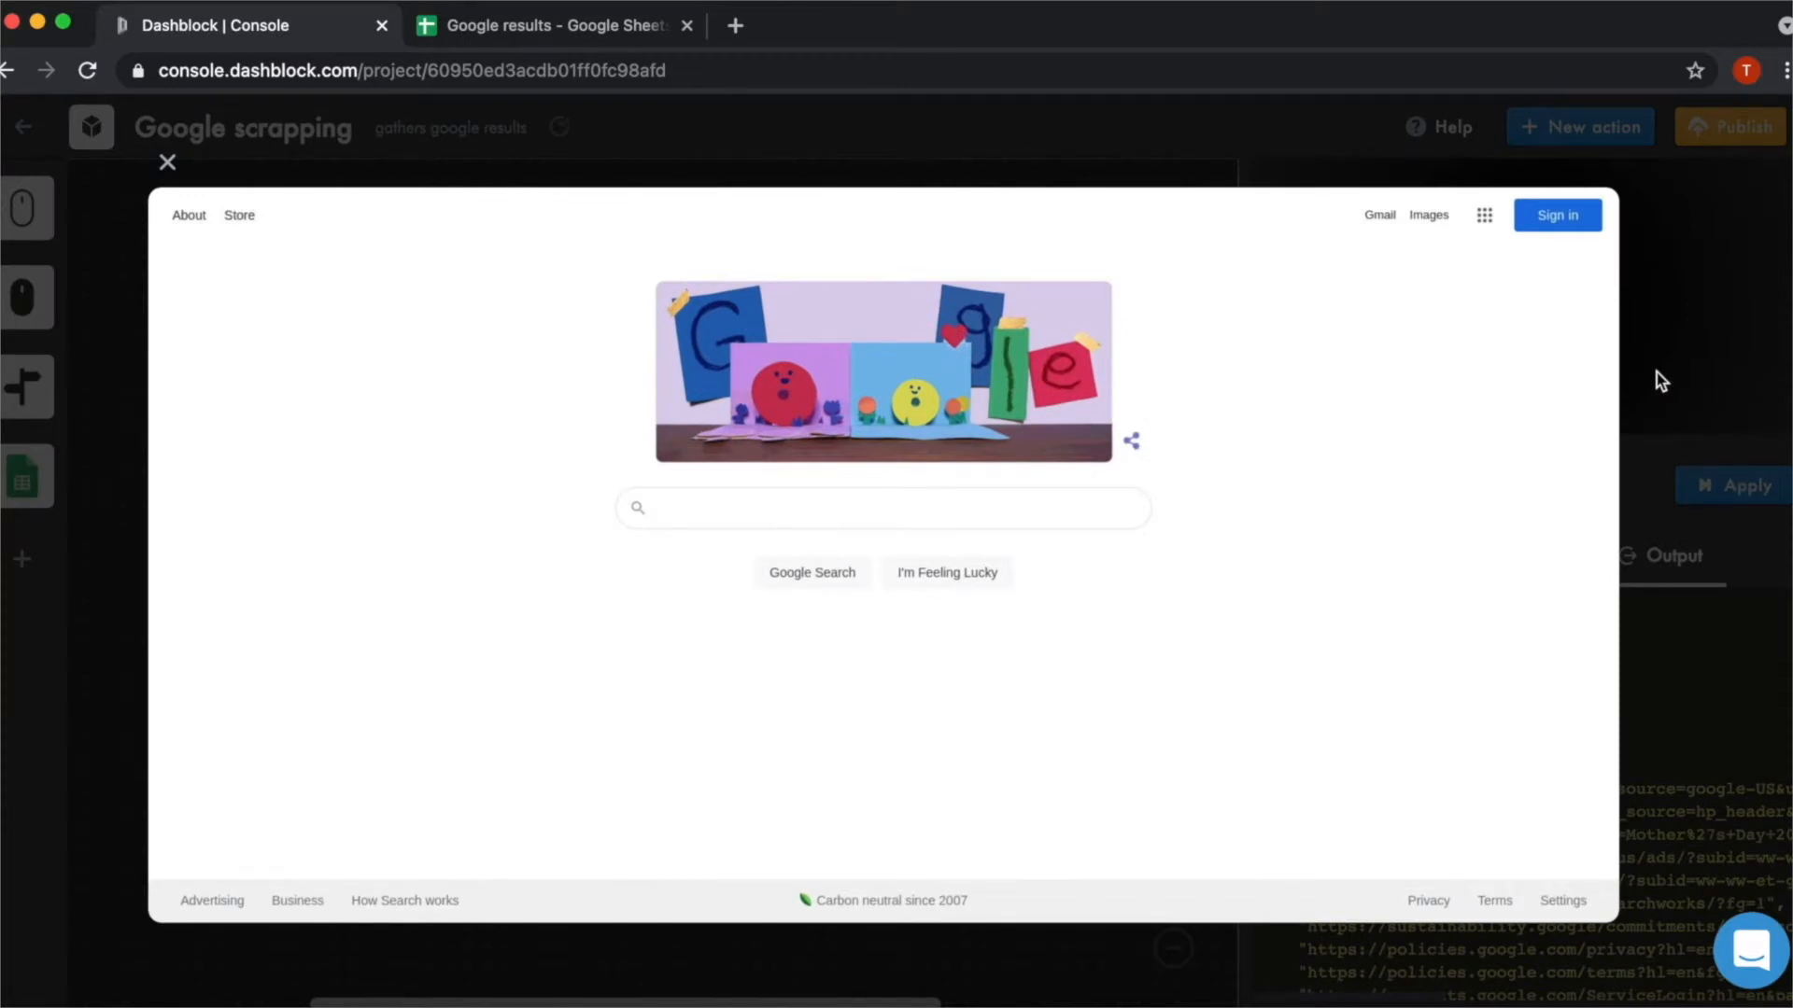
left_click(1695, 372)
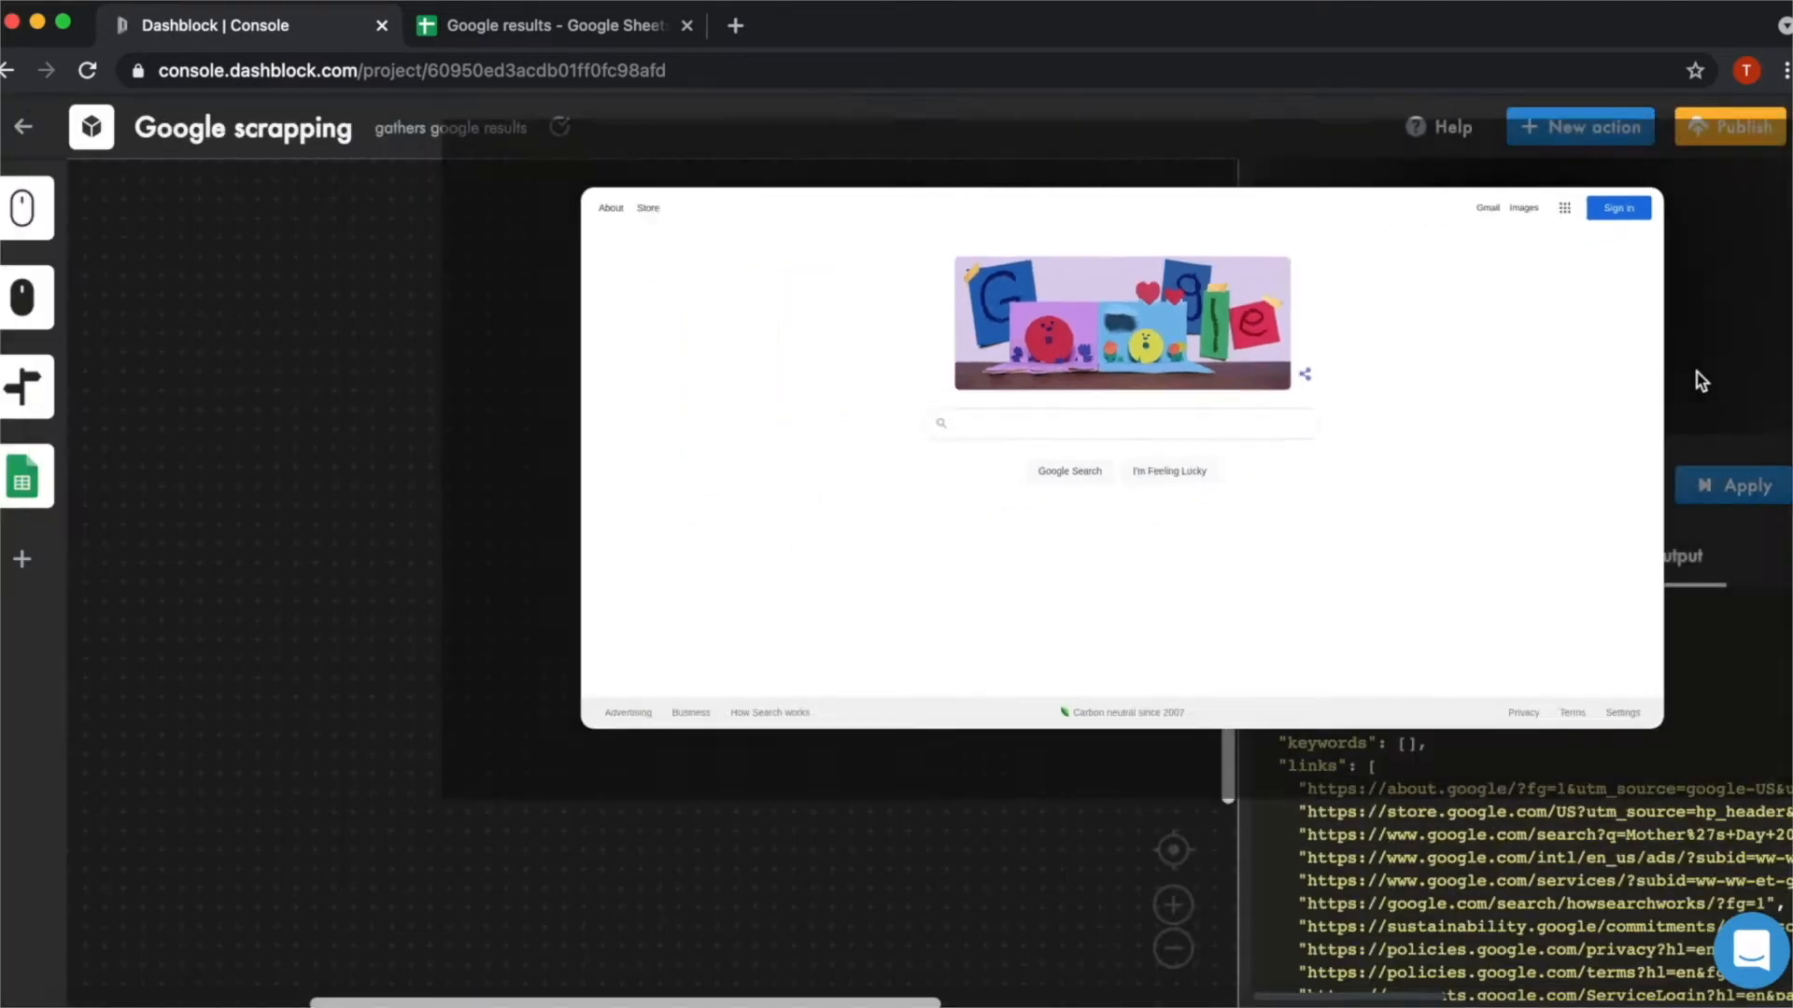
Add a Fill Form block below Open URL and name the Start block's string parameter keyword
left_click(43, 220)
left_click_drag(164, 439, 711, 686)
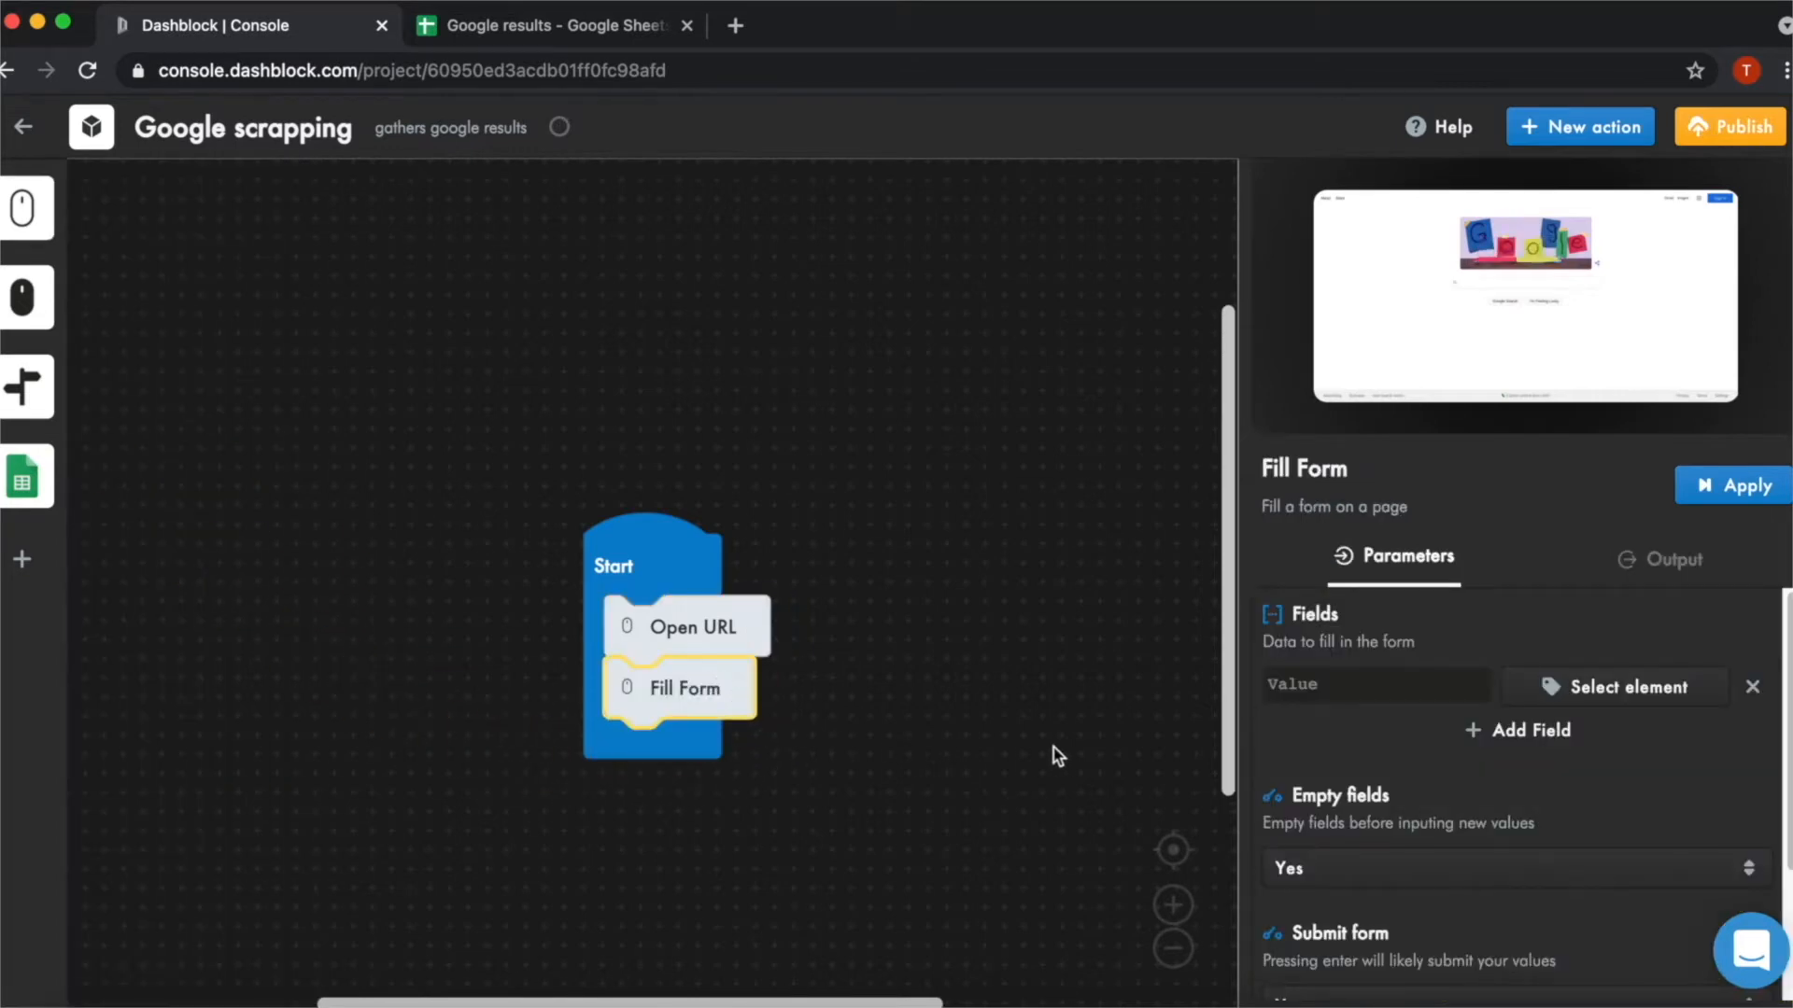
left_click(614, 564)
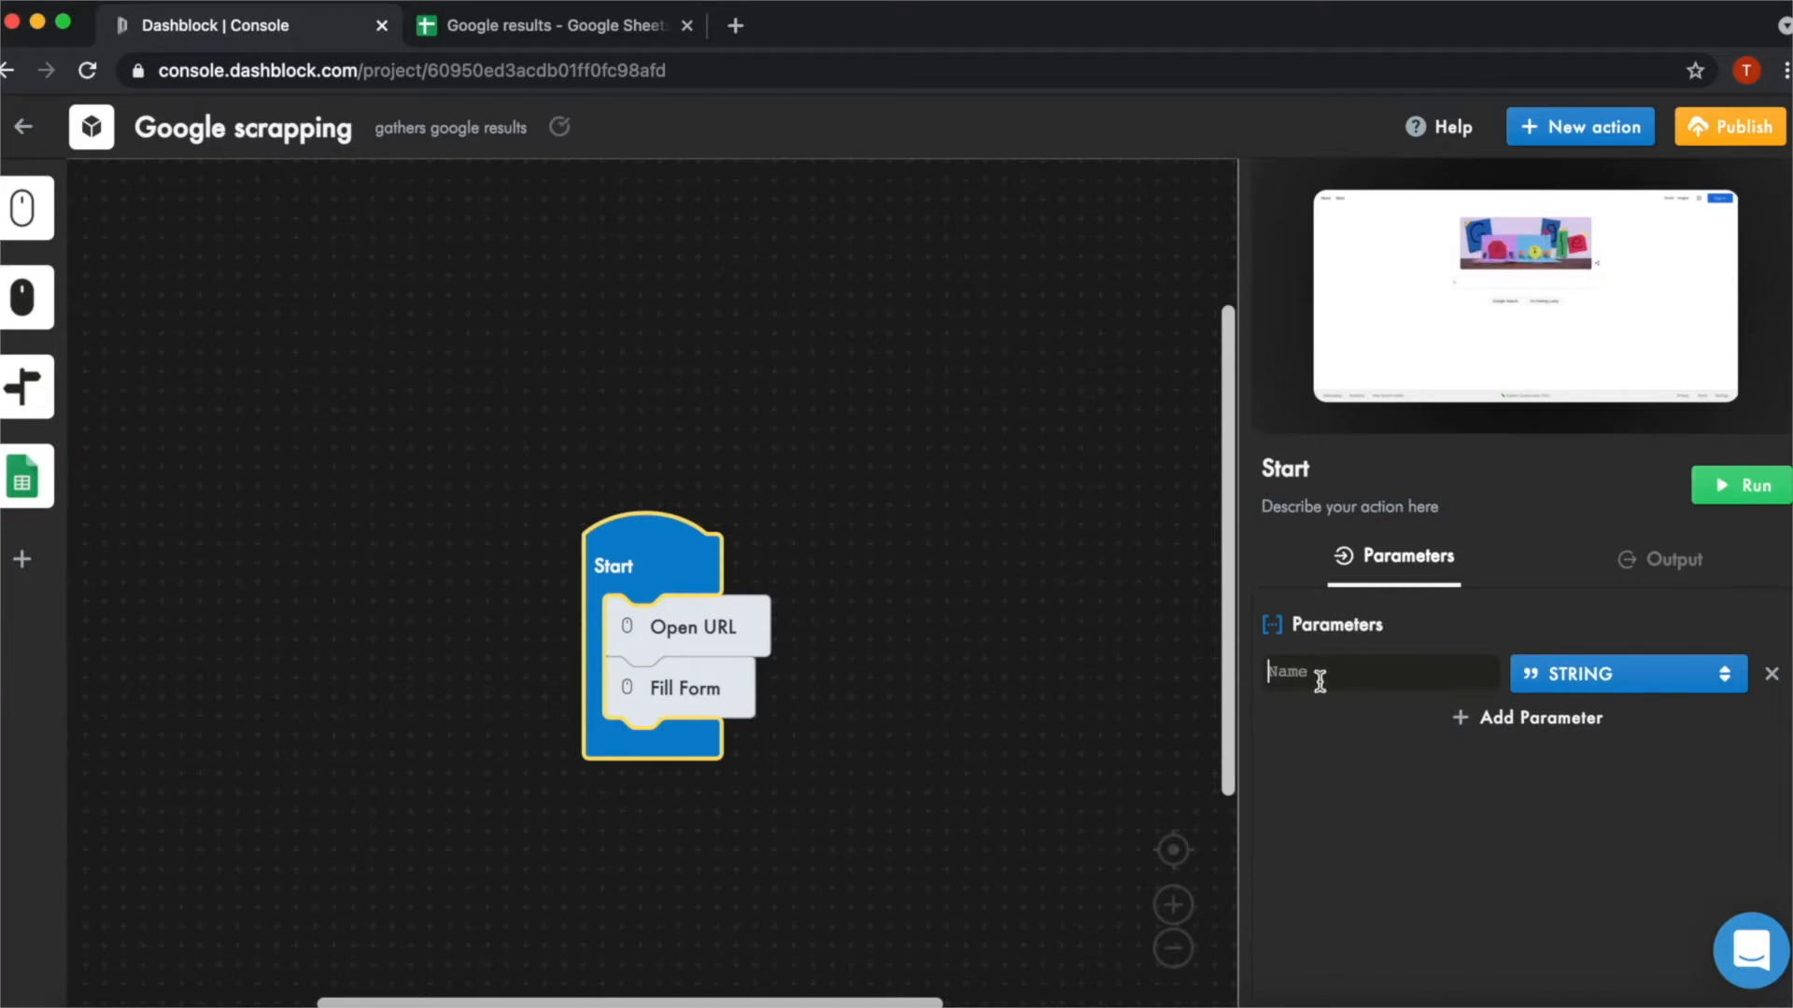
type("keyword")
Set the Fill Form block to enter the Start block's keyword variable into the Google search box
left_click(754, 684)
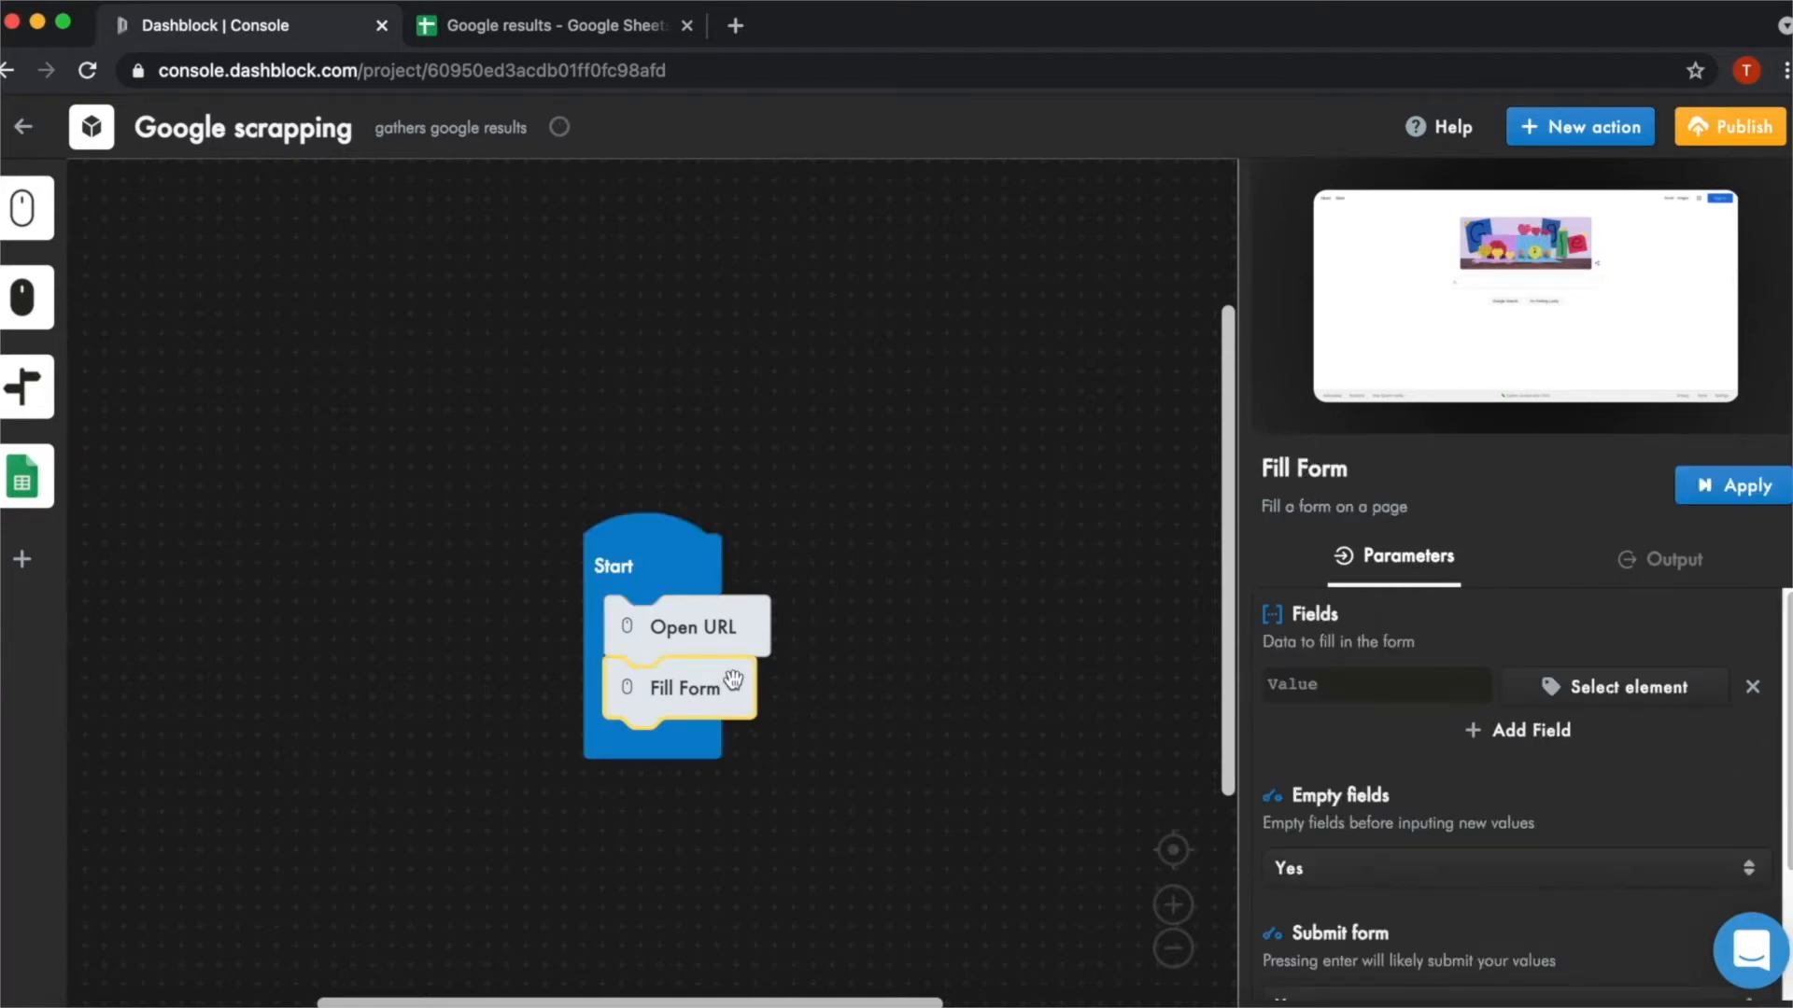
left_click(1290, 696)
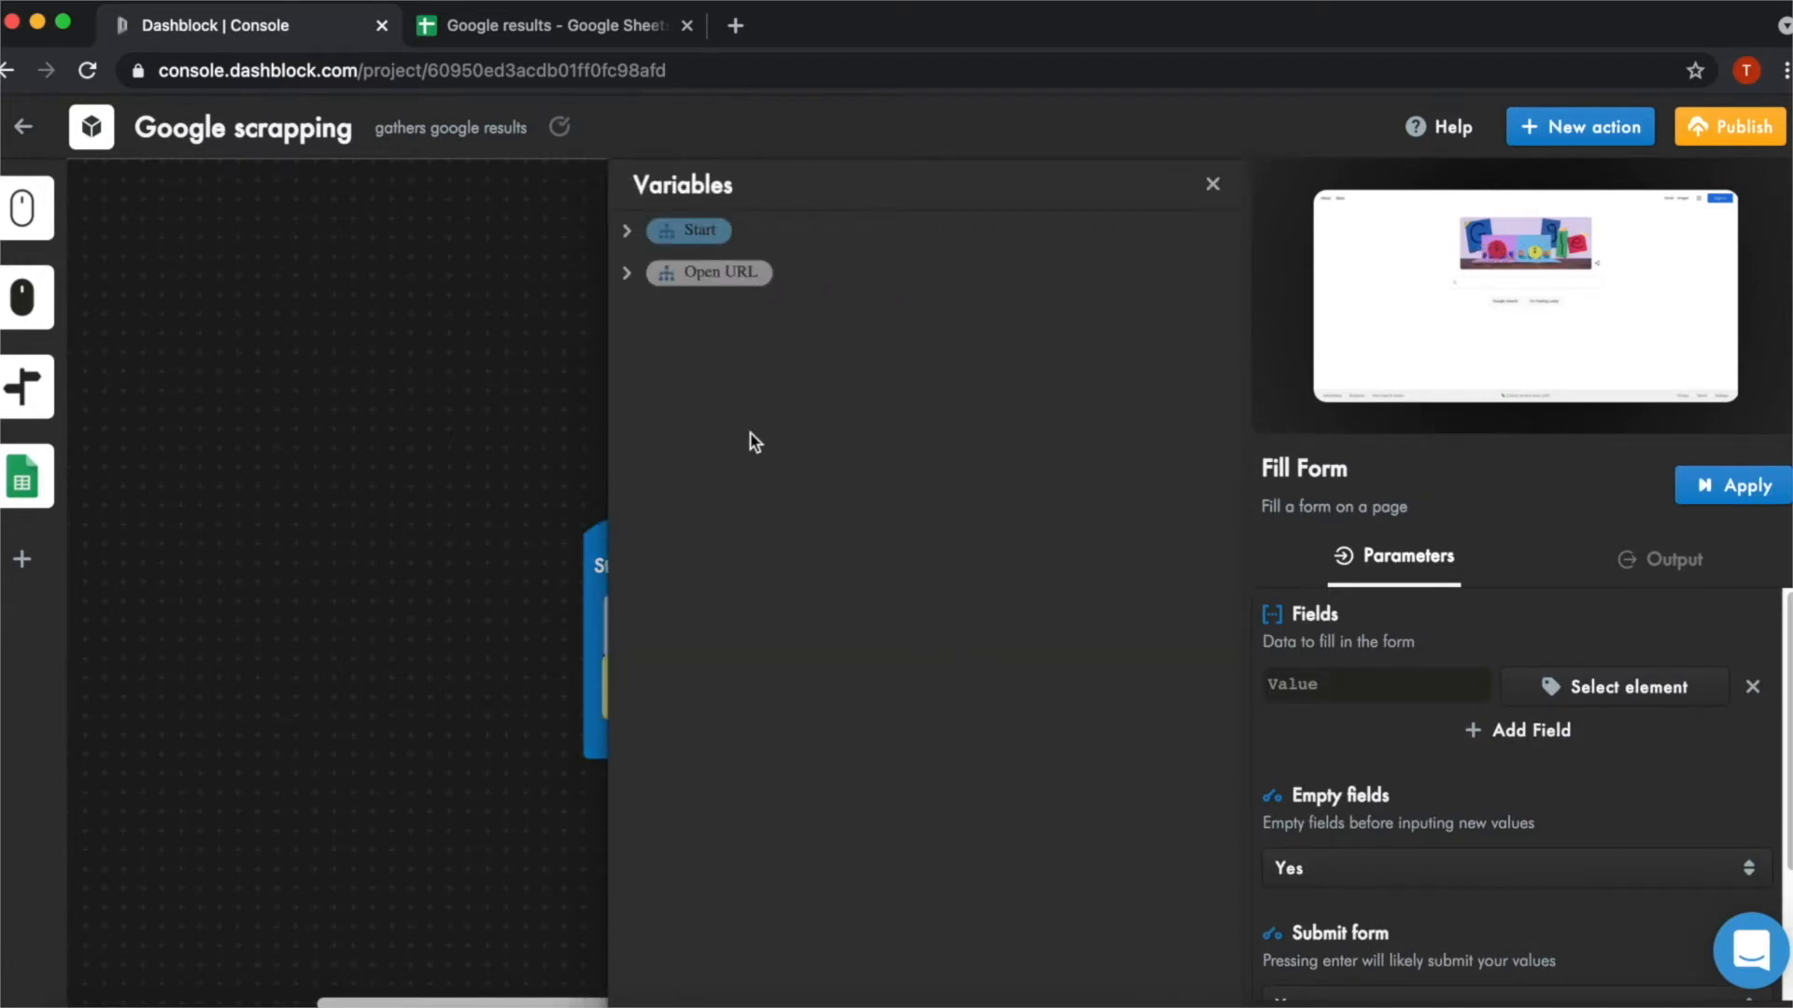
left_click(626, 231)
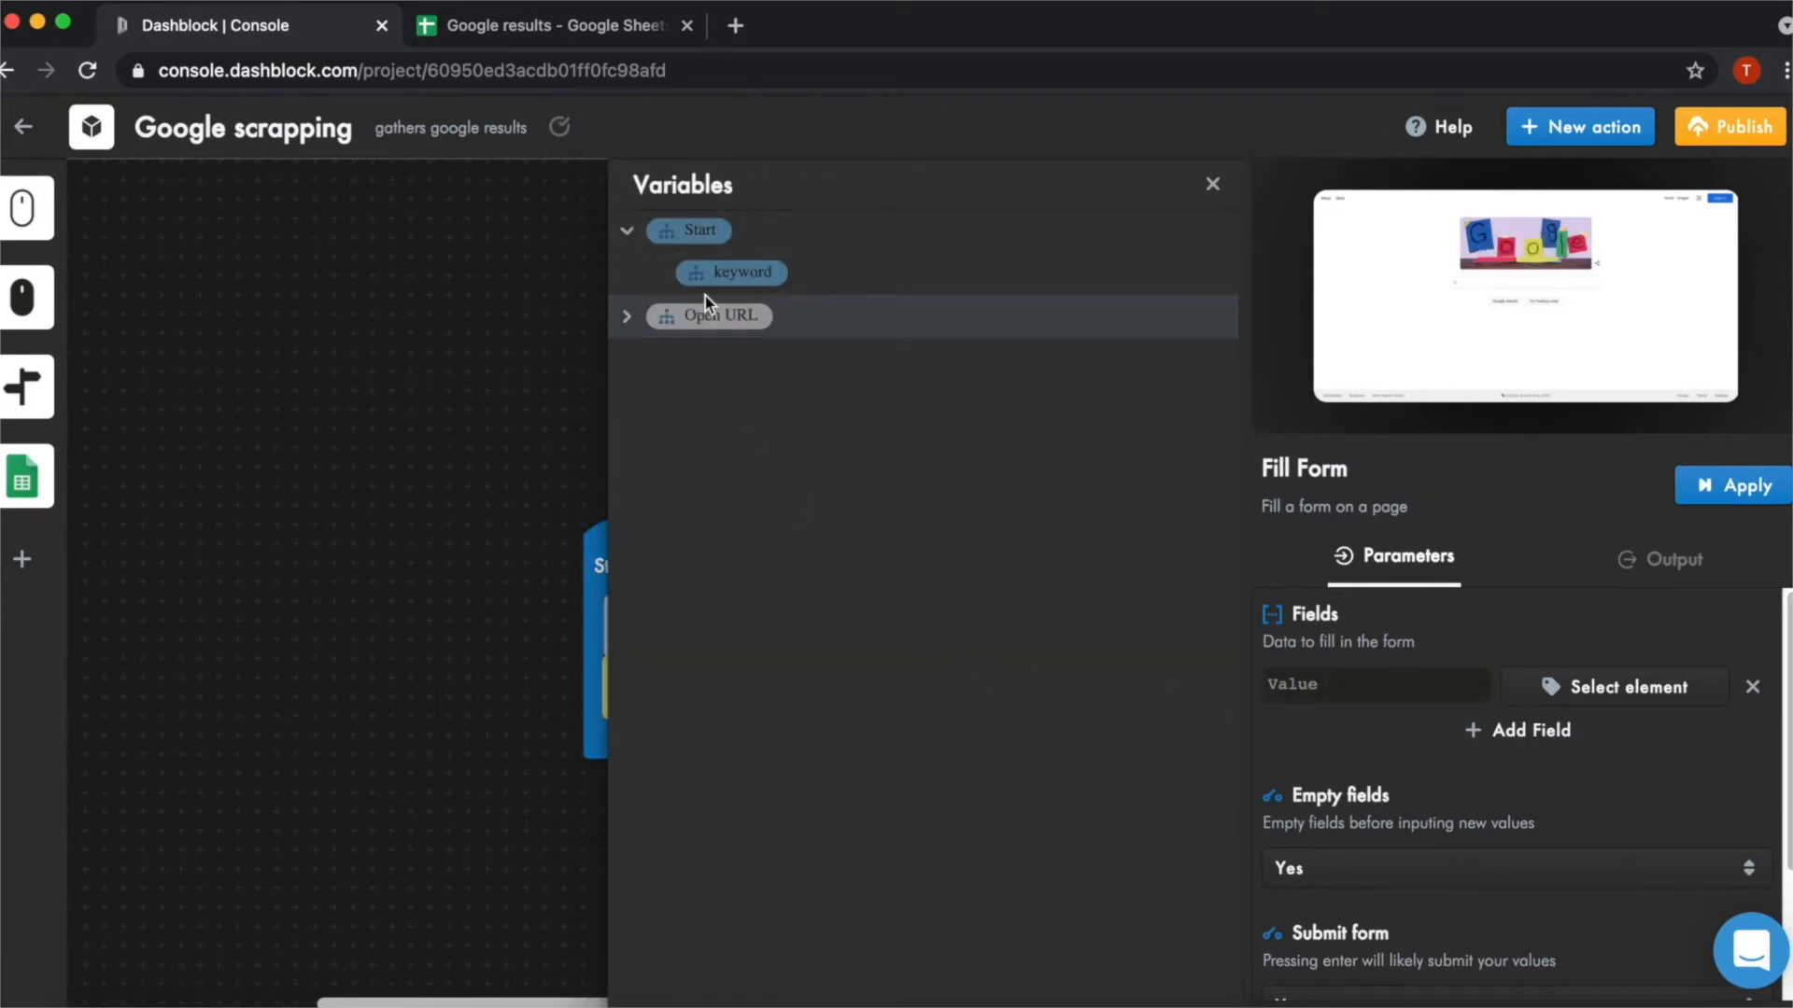
left_click(731, 275)
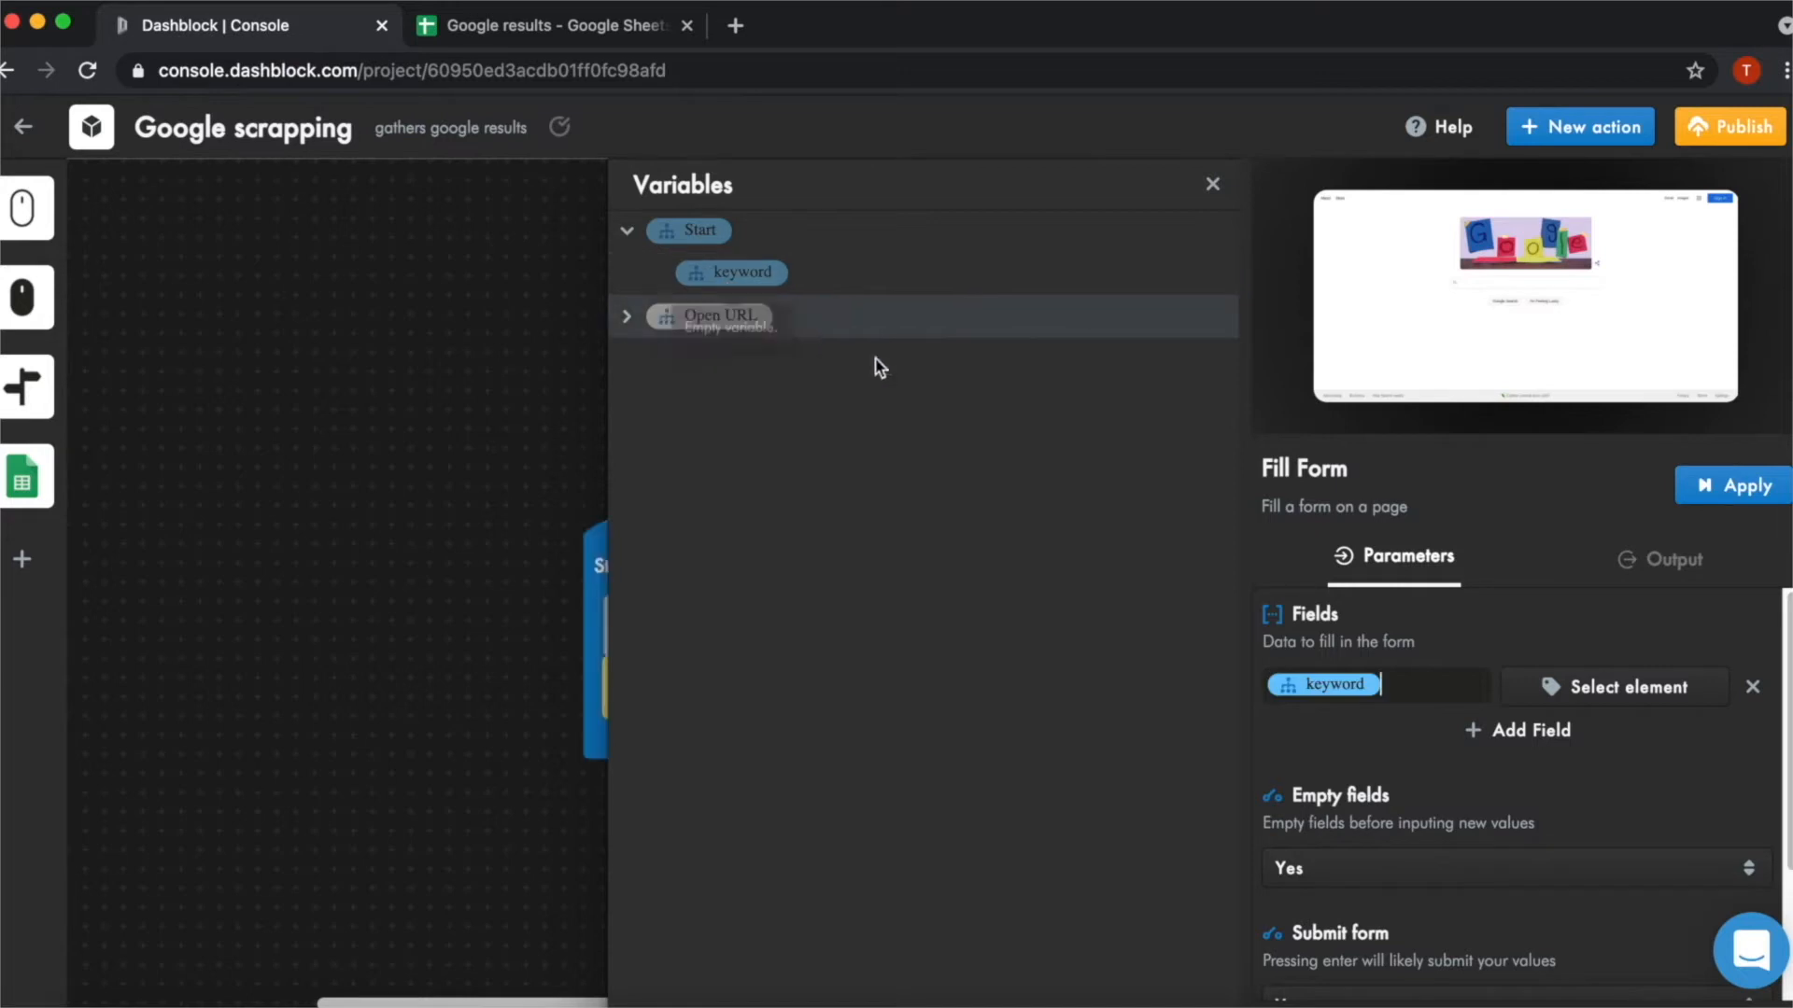
left_click(1587, 686)
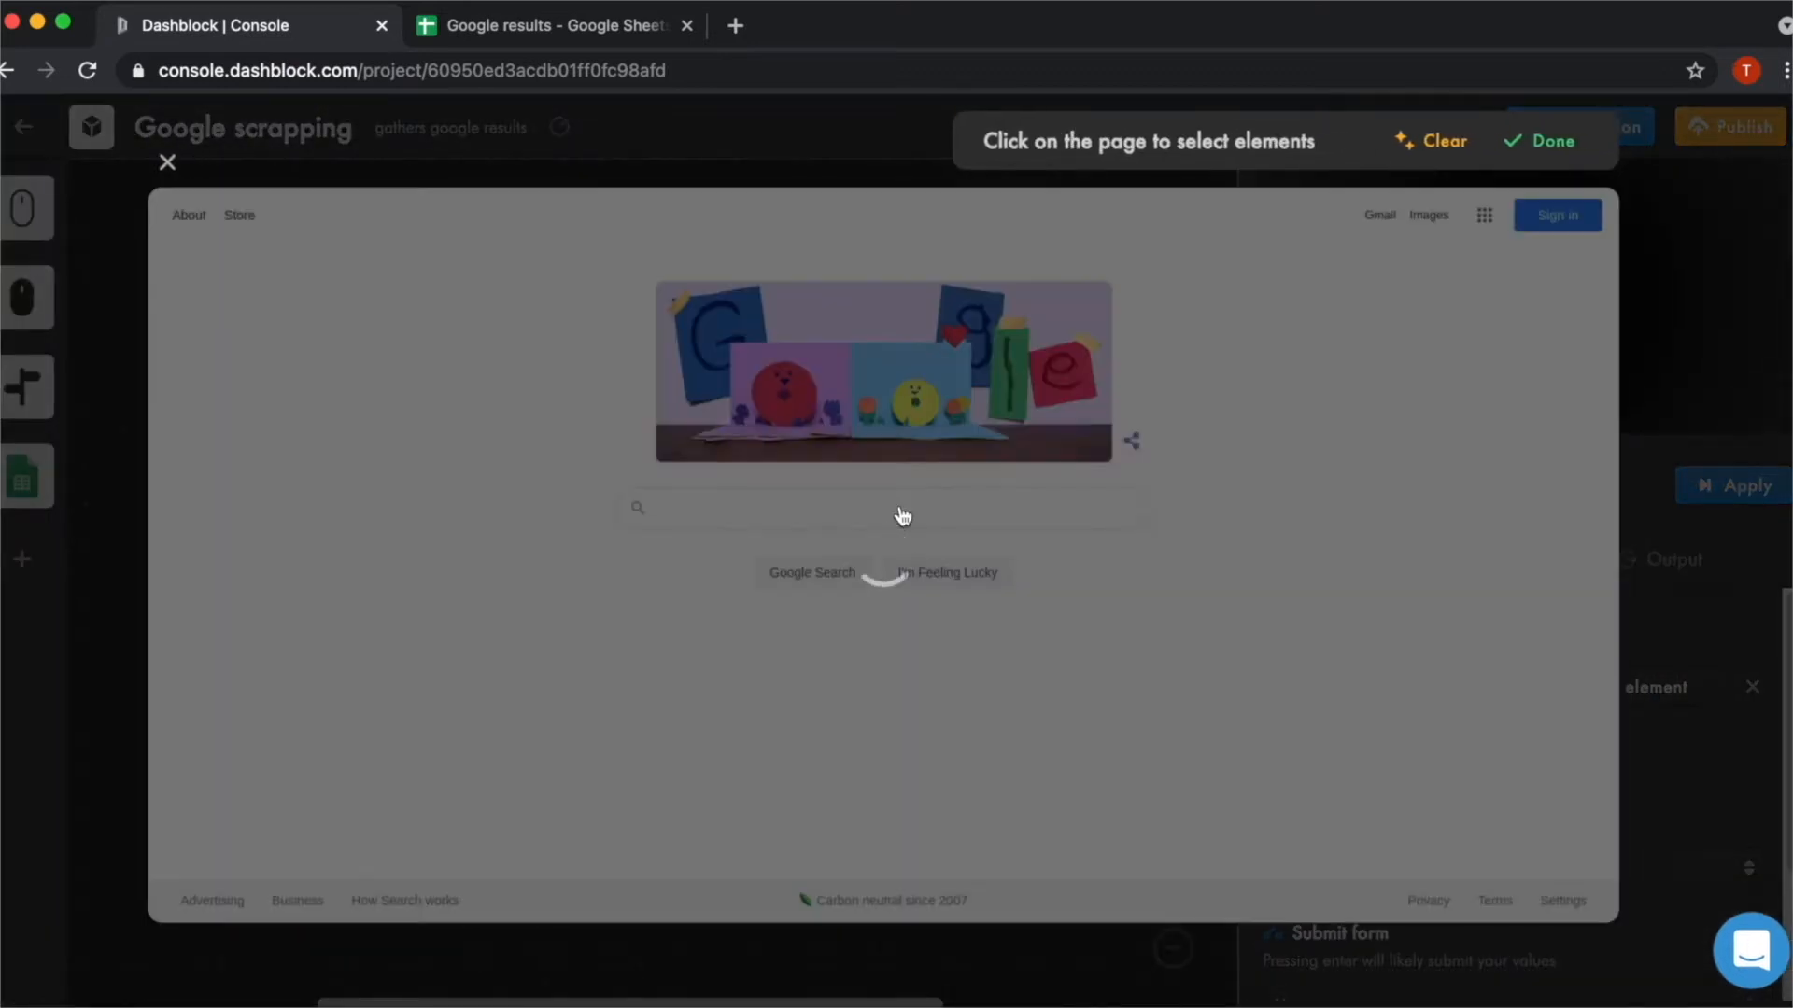
left_click(902, 513)
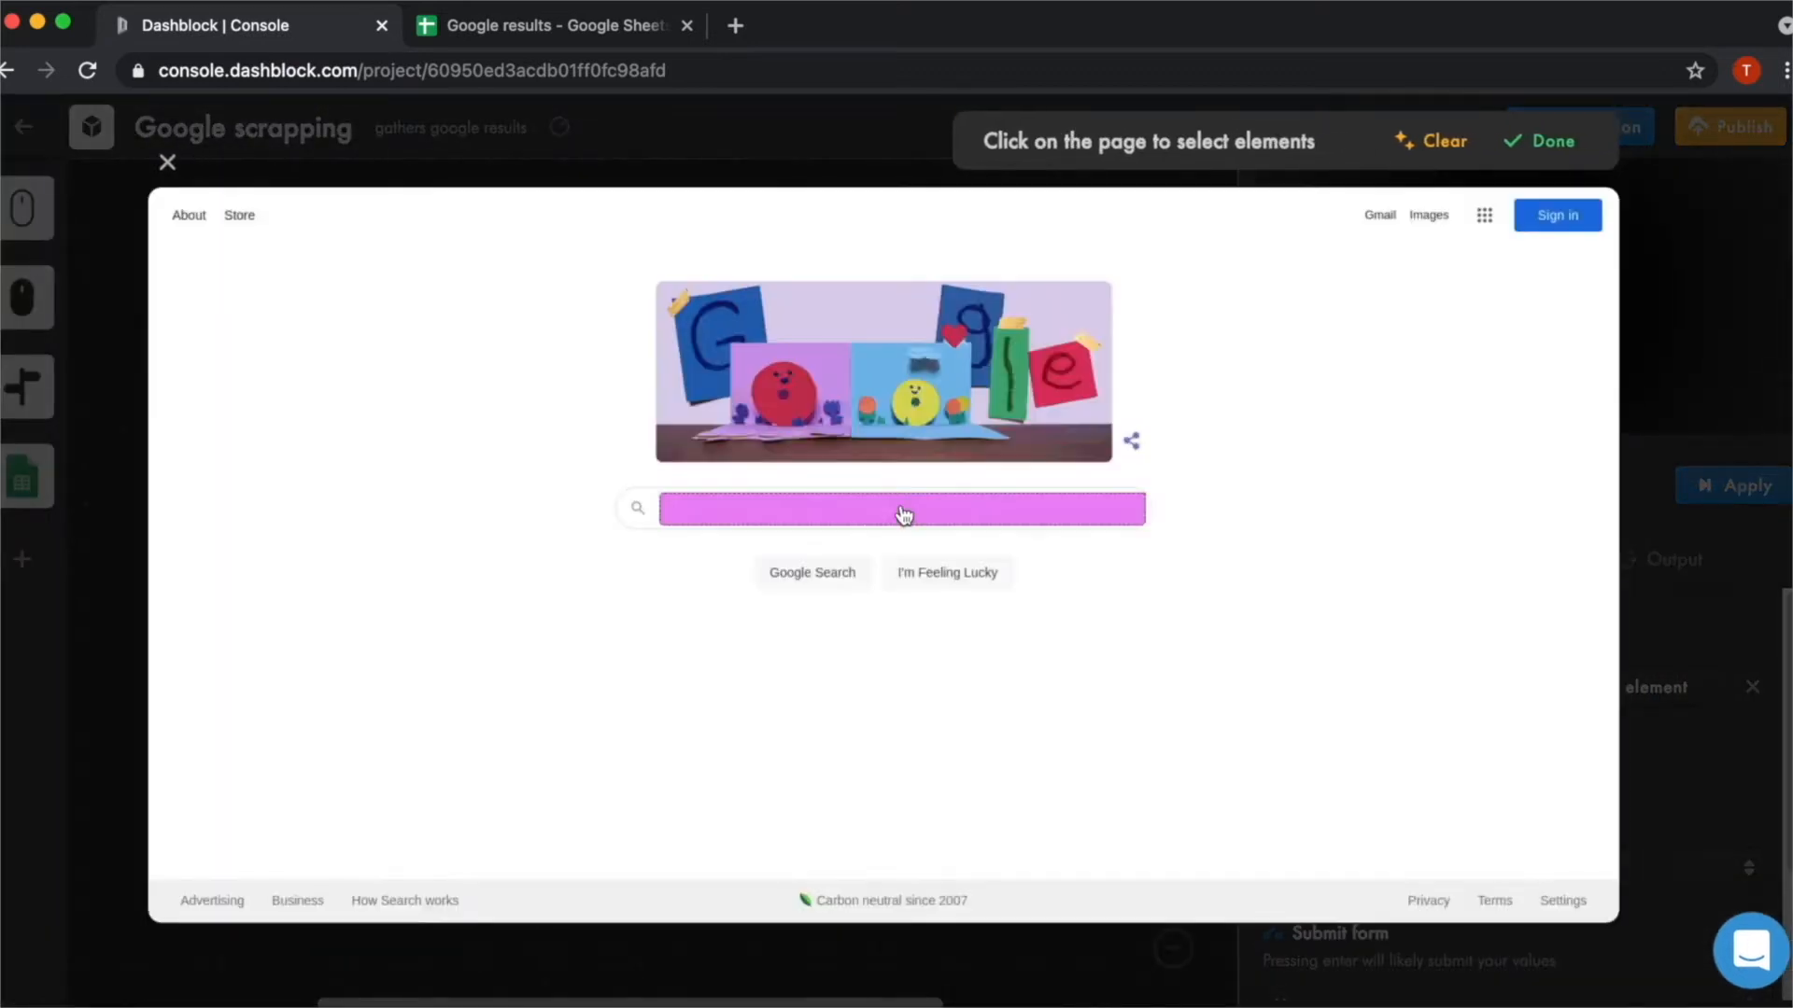
left_click(1545, 142)
Run the Start action manually with the keyword "flight comparator" and preview the resulting page
left_click(662, 549)
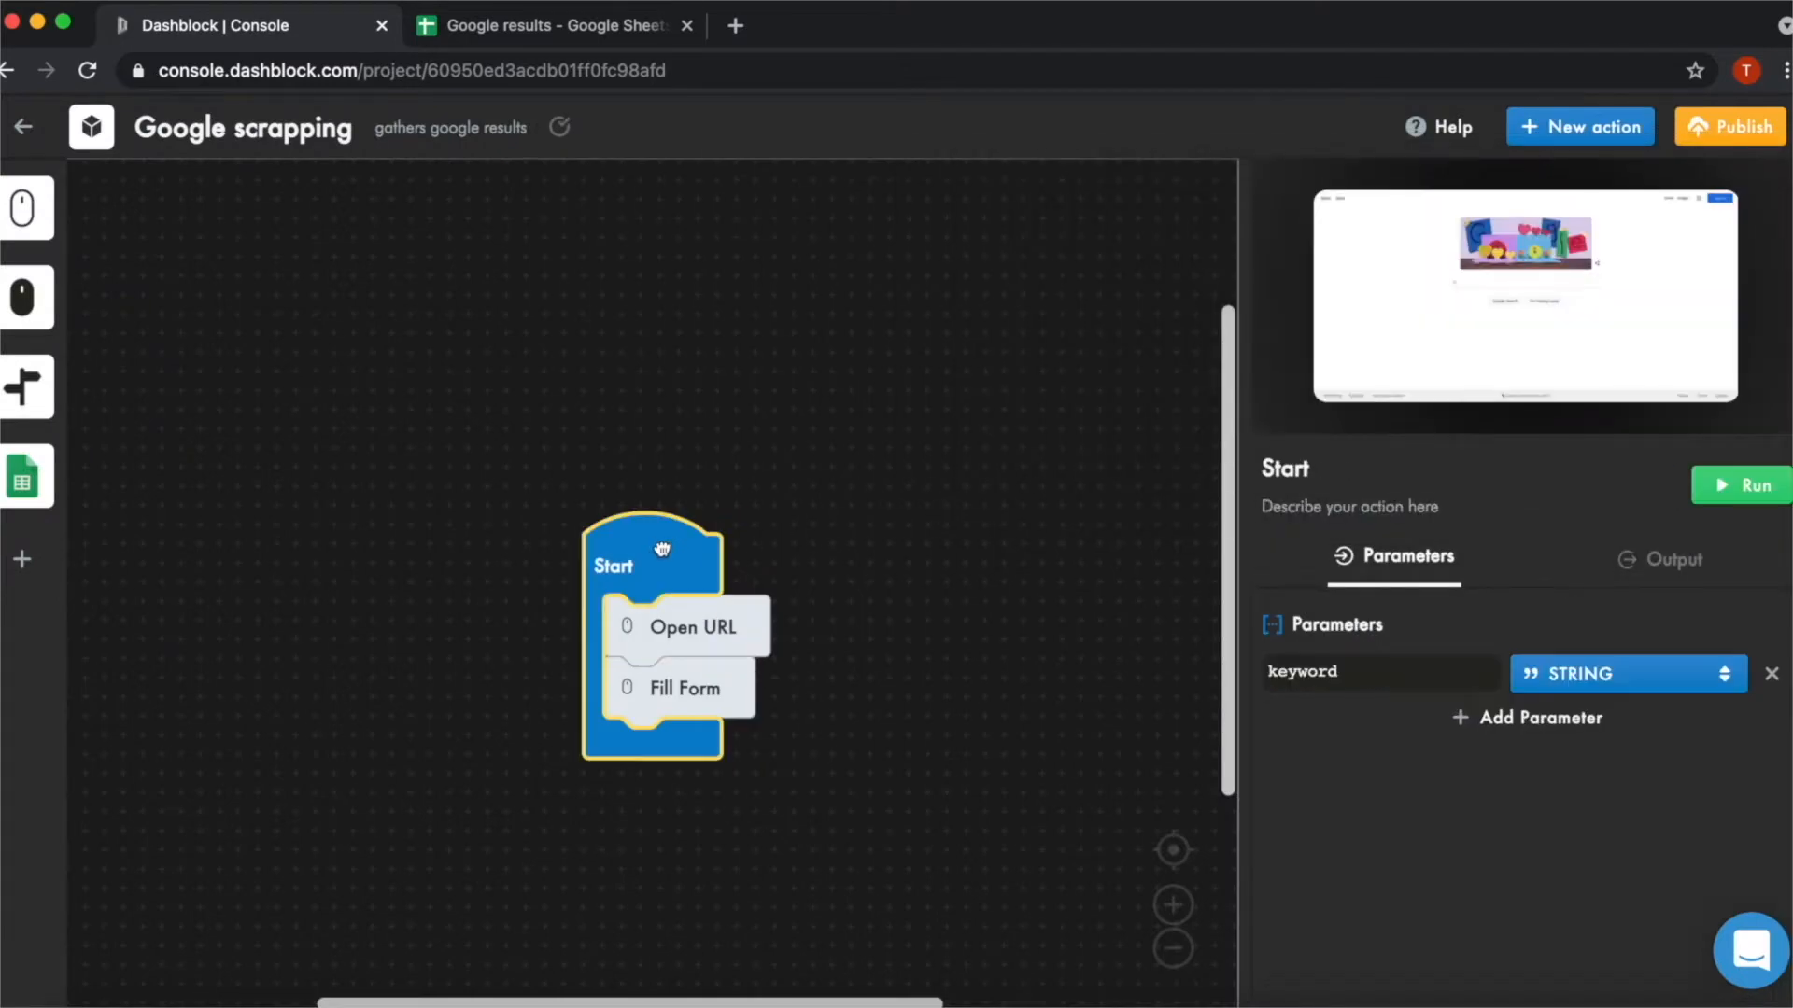
left_click(1708, 476)
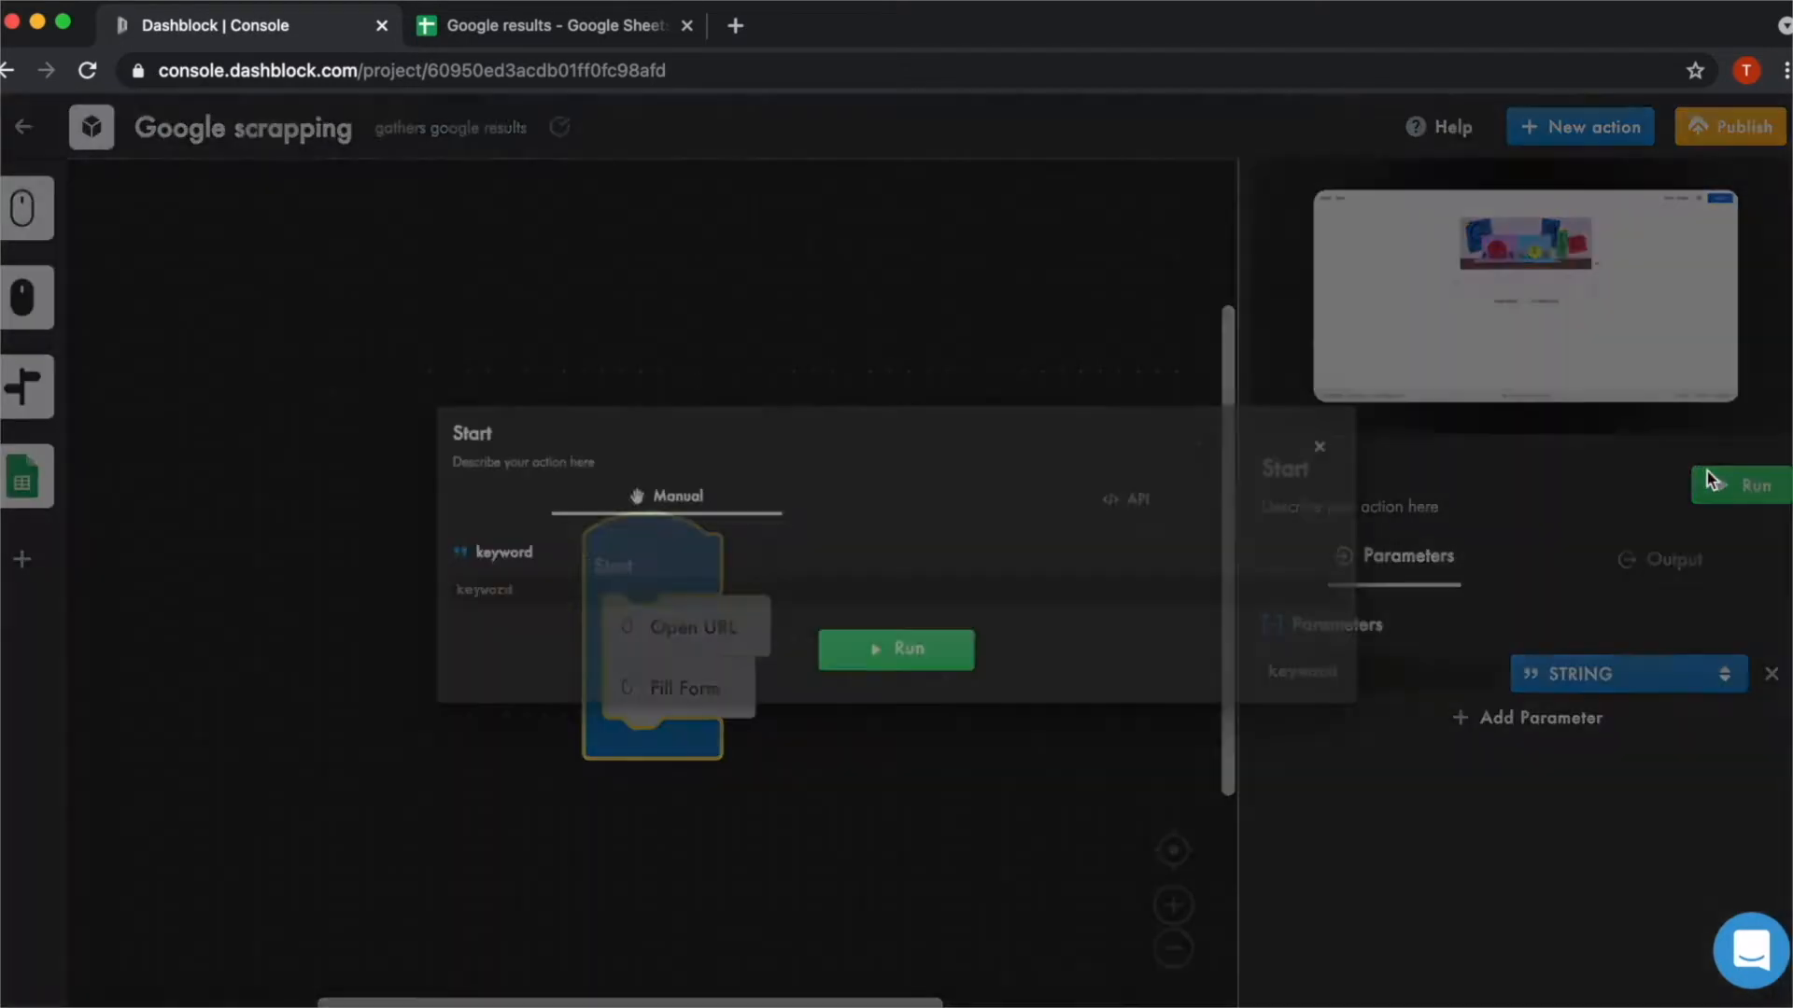
left_click(803, 610)
type("f")
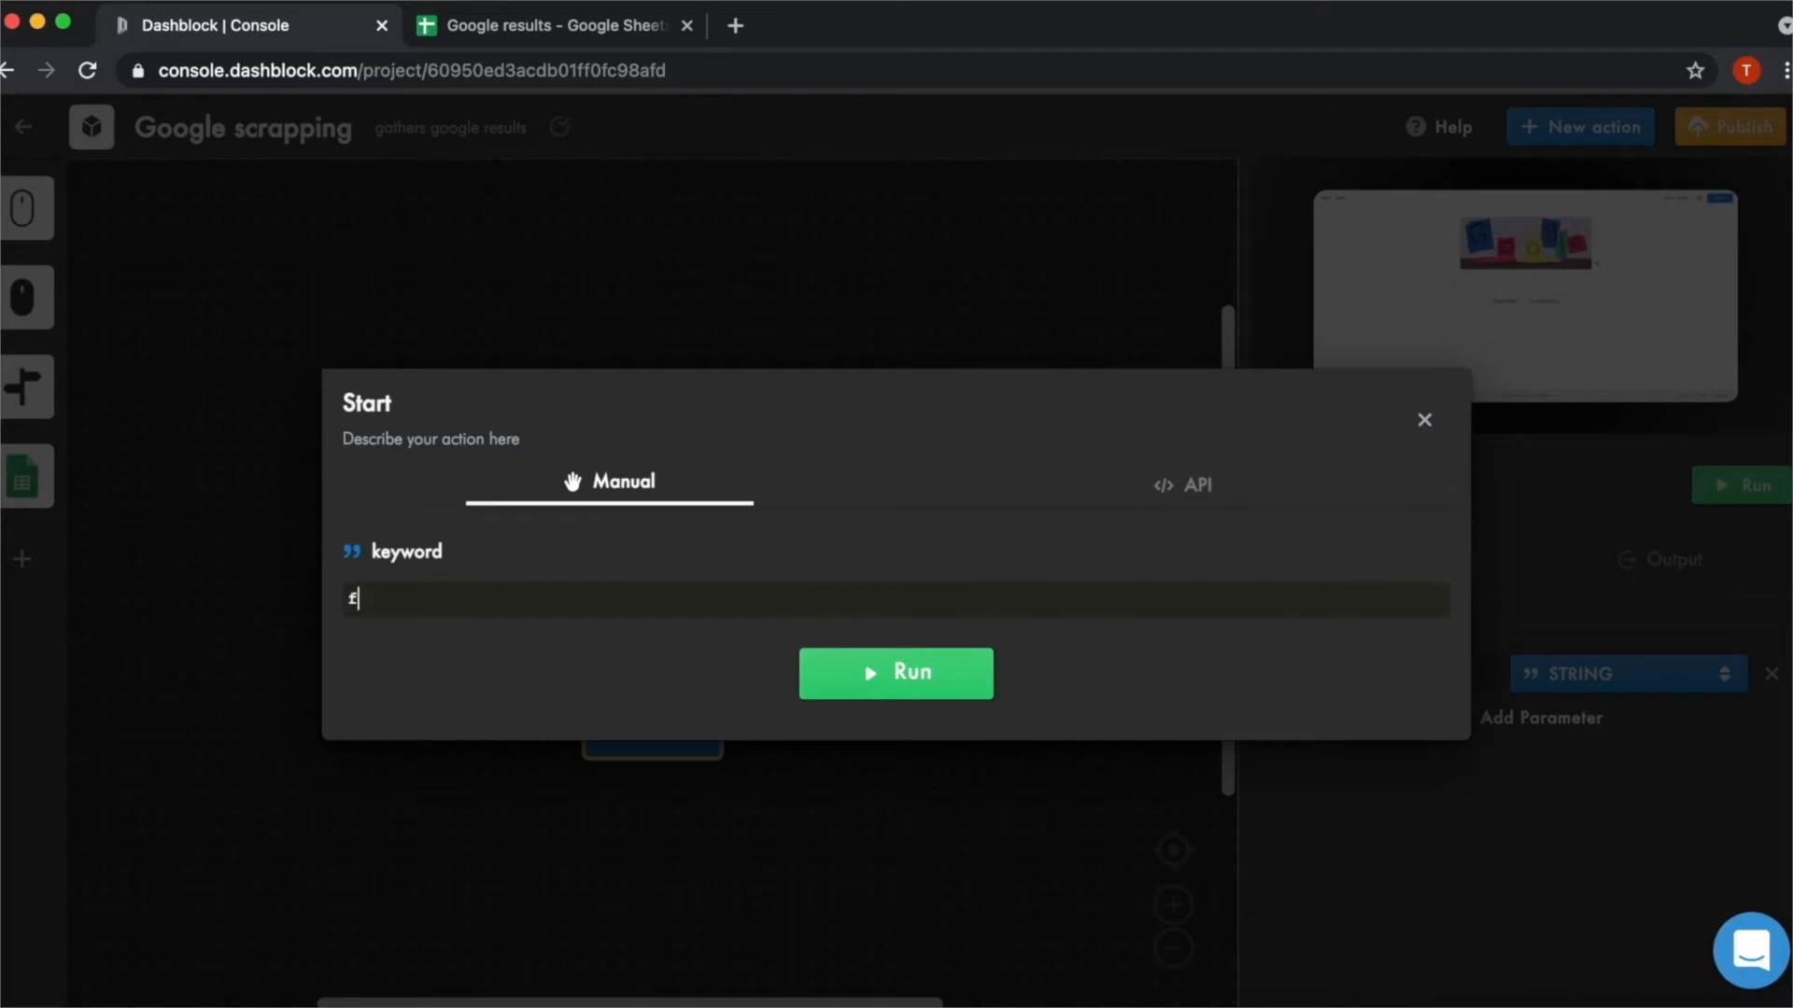
type("light comparator")
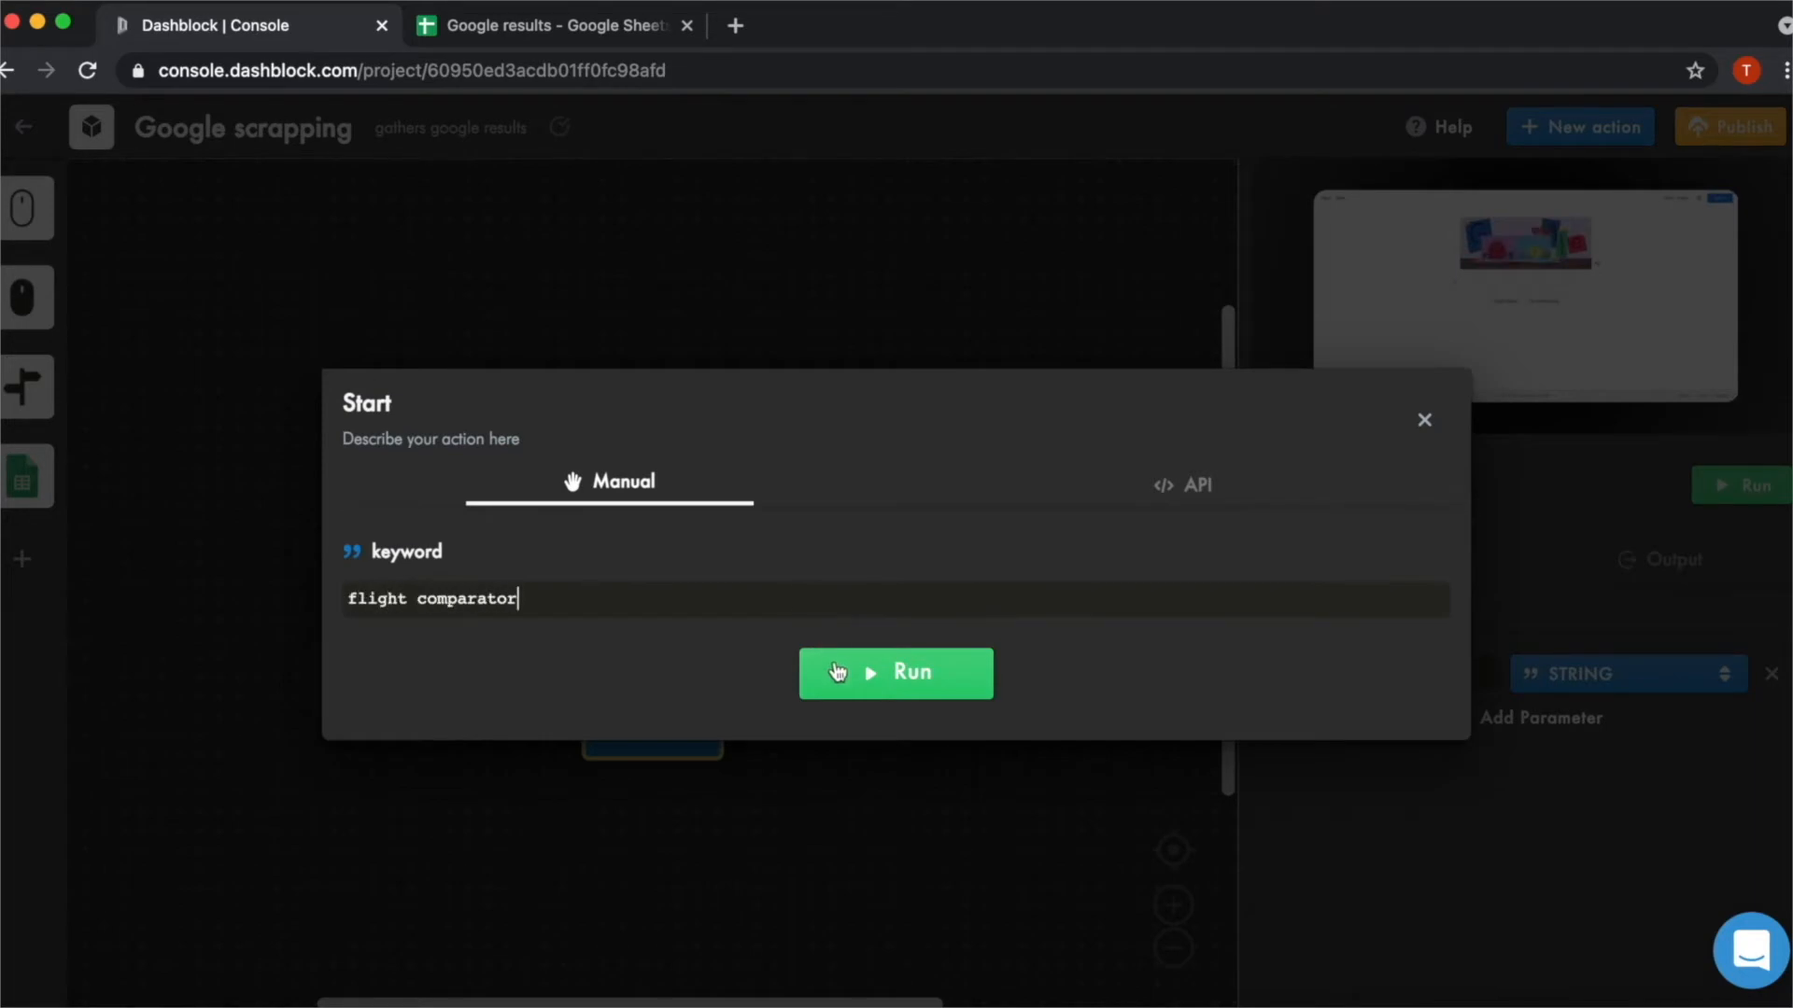
left_click(838, 673)
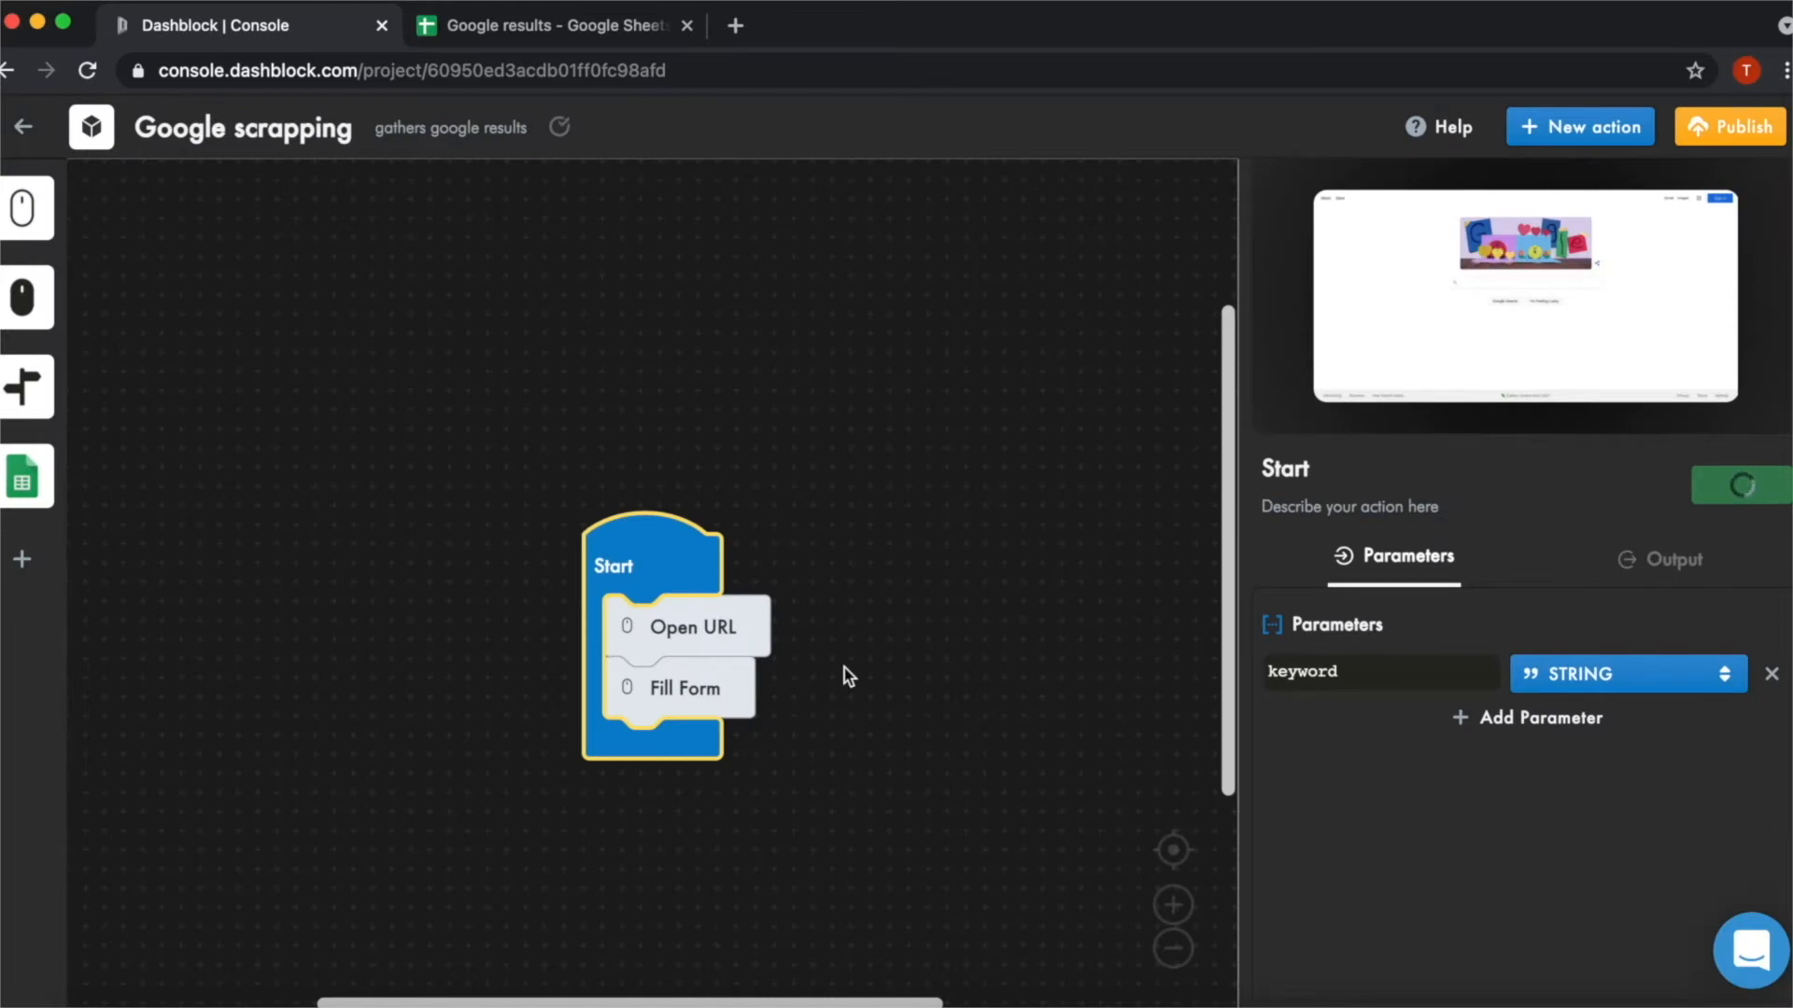
mouse_move(1618, 333)
left_click(1666, 303)
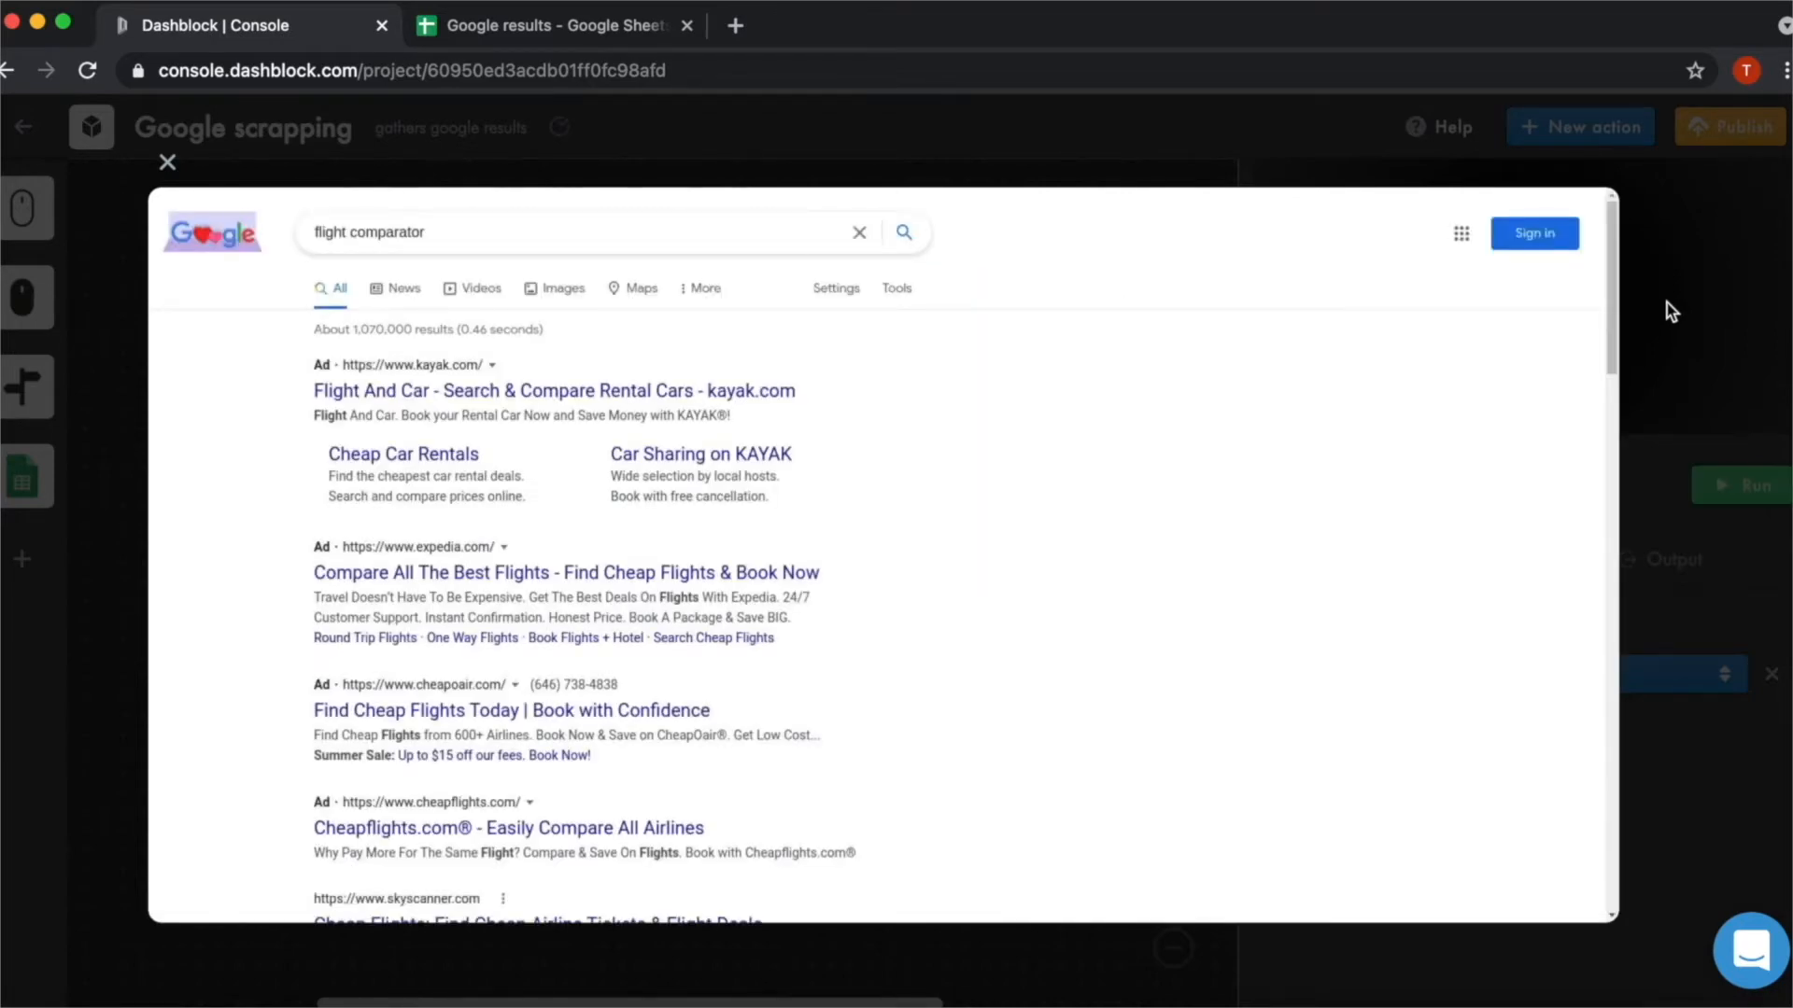
left_click(1667, 303)
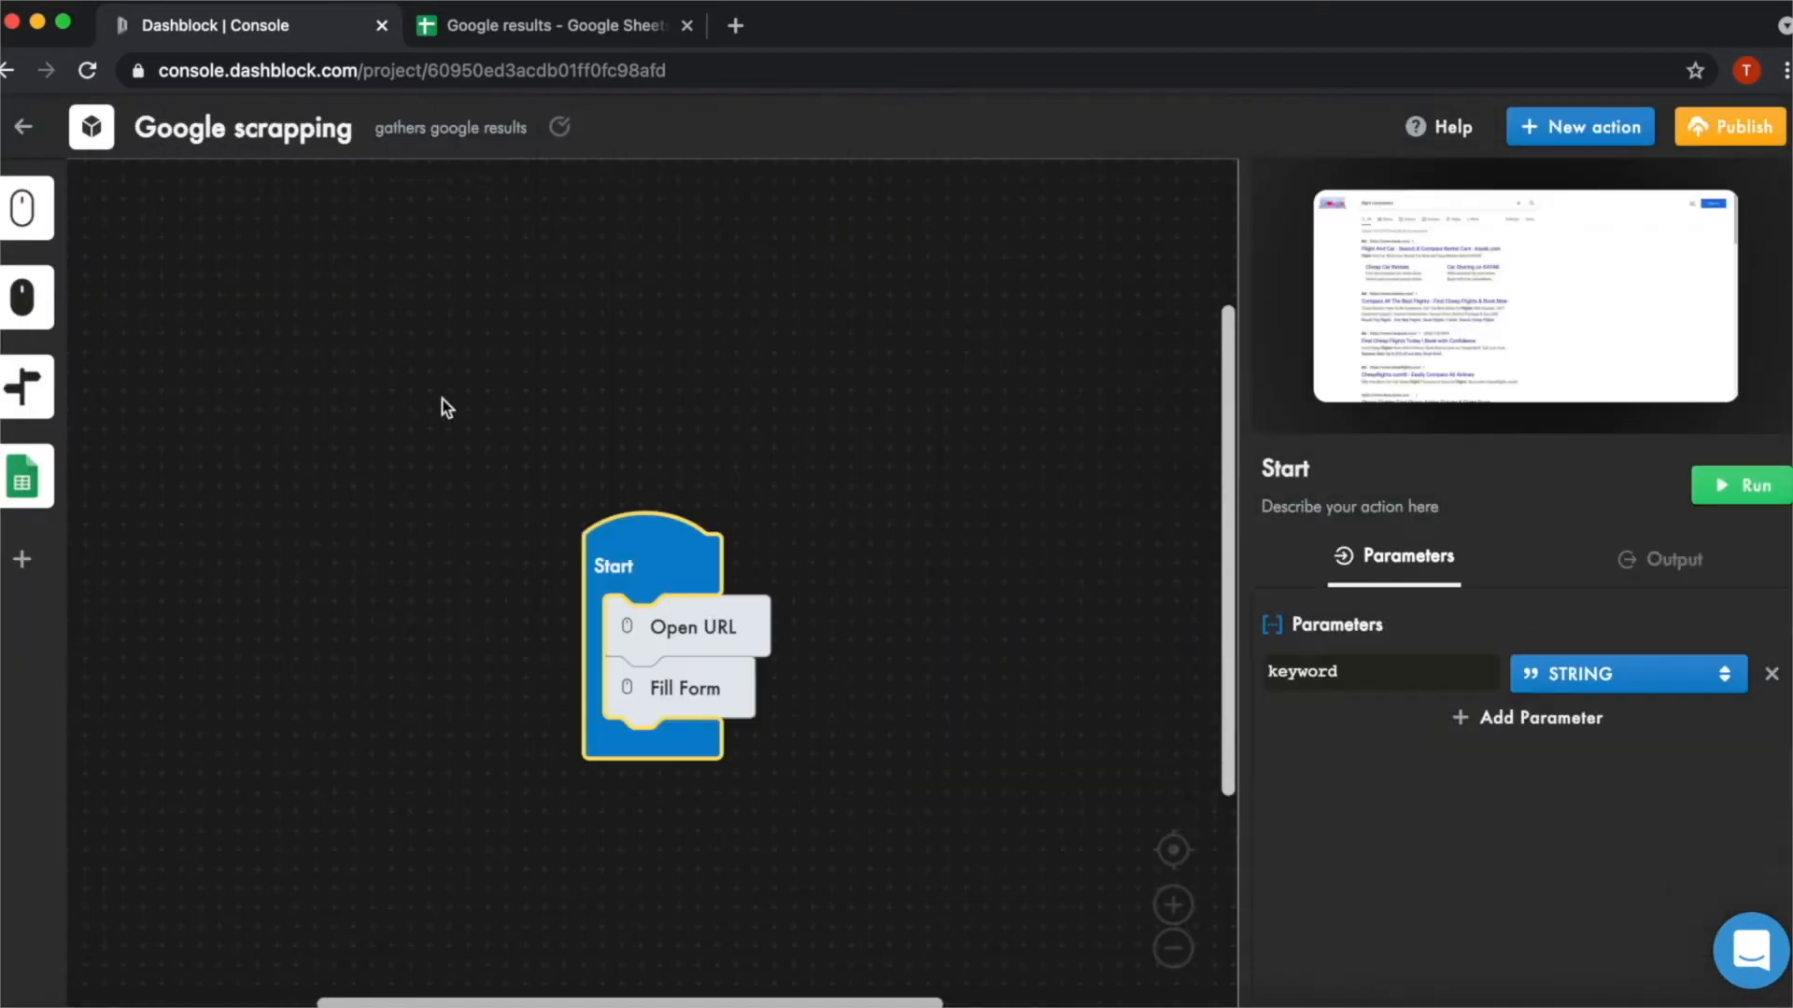
Add a Collect Data block below Fill Form, give it a second property row and widen the settings area
left_click(25, 209)
left_click_drag(173, 534, 709, 752)
left_click(1326, 730)
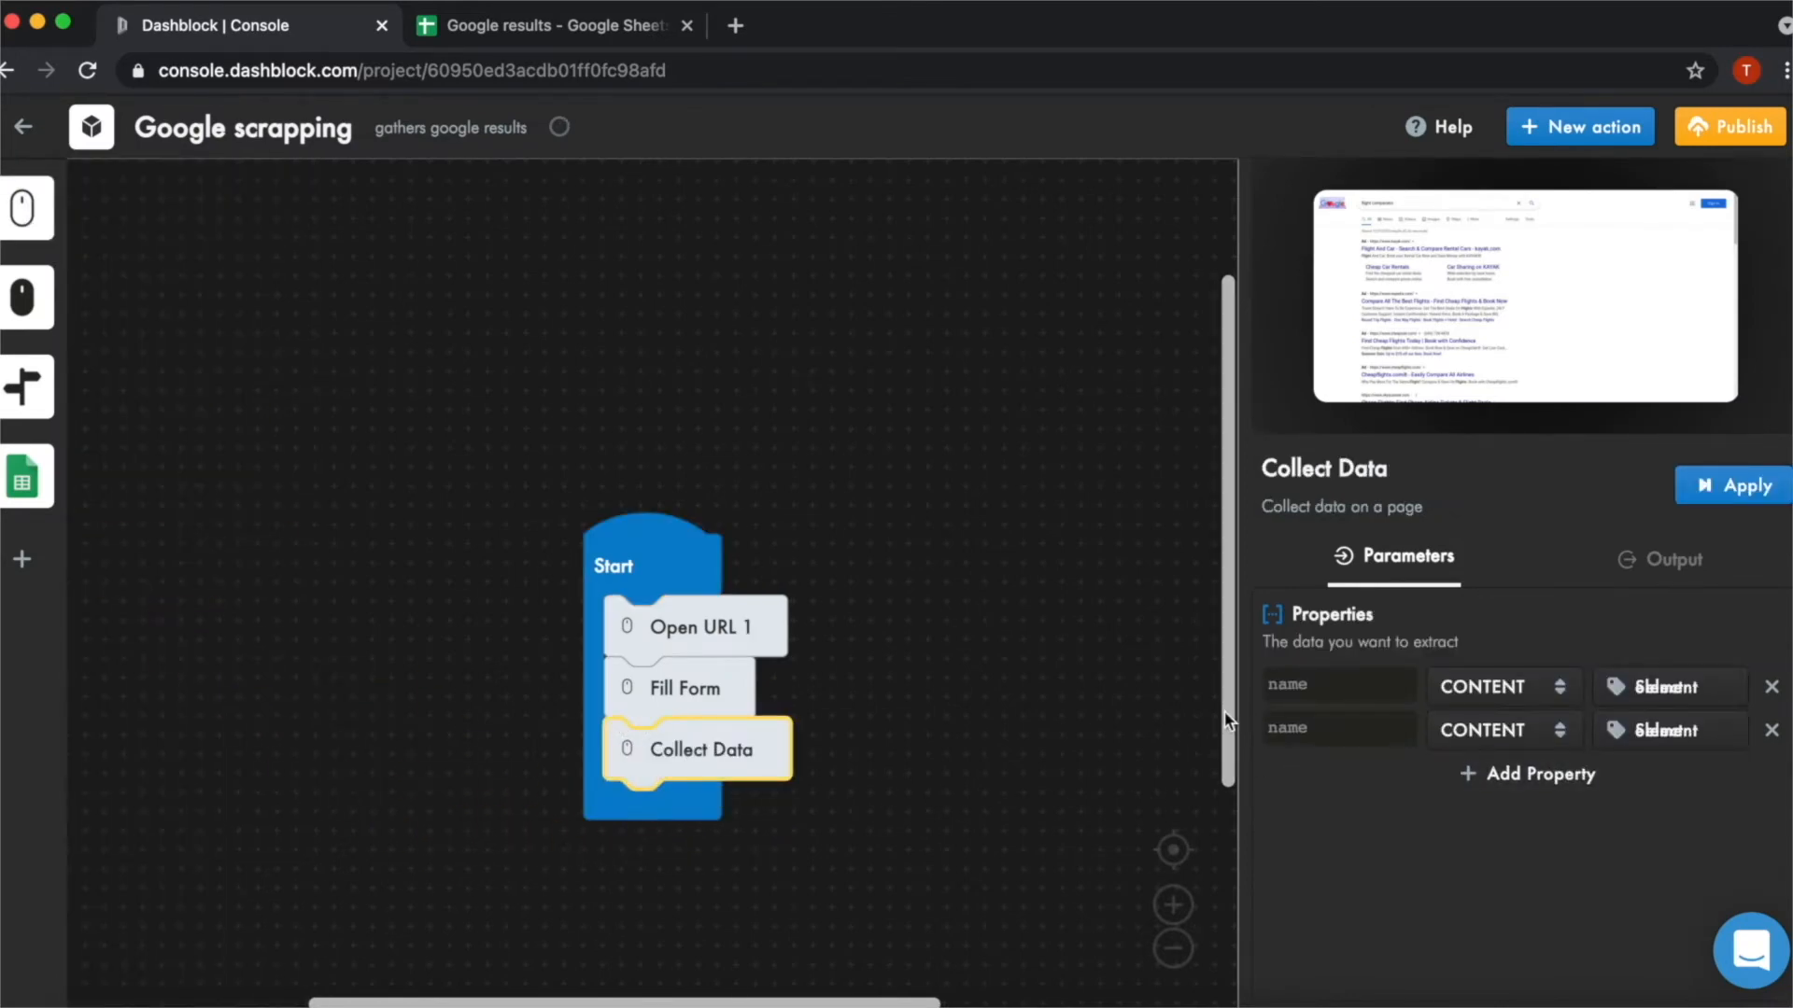
left_click_drag(1237, 713, 1190, 717)
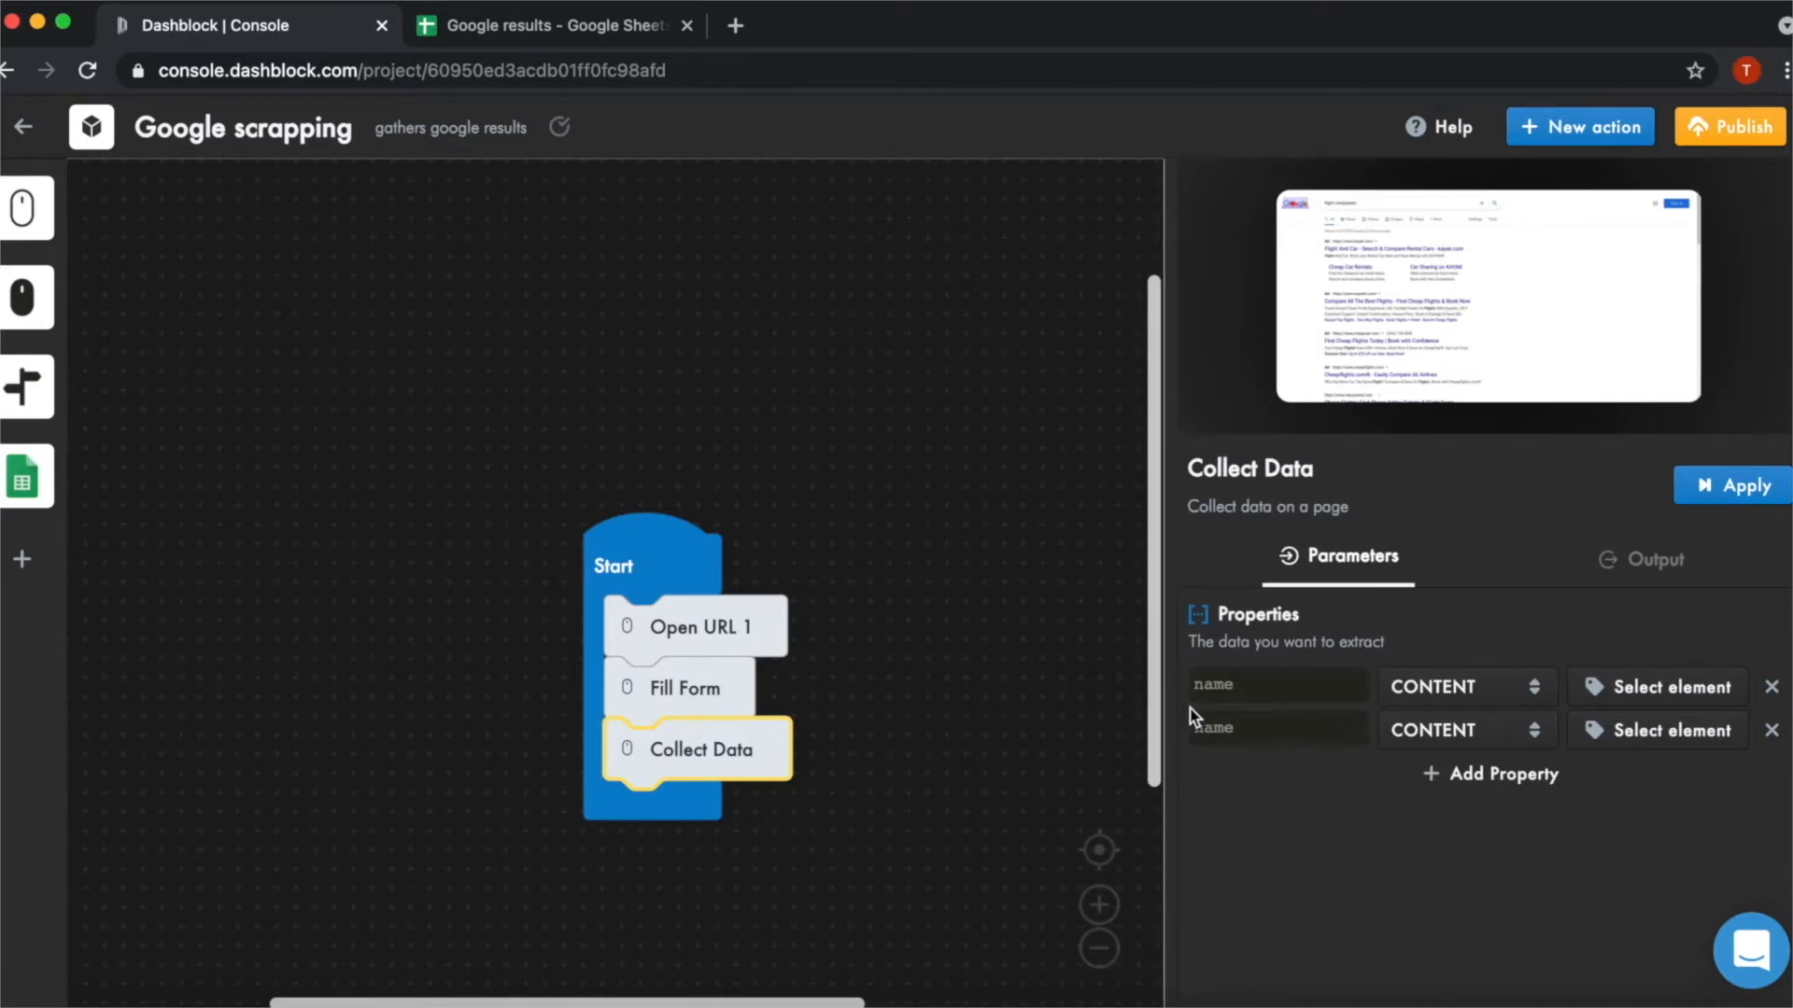
Name the first Collect Data property title and assign it the headings of both the ads and the organic search results
left_click(1274, 692)
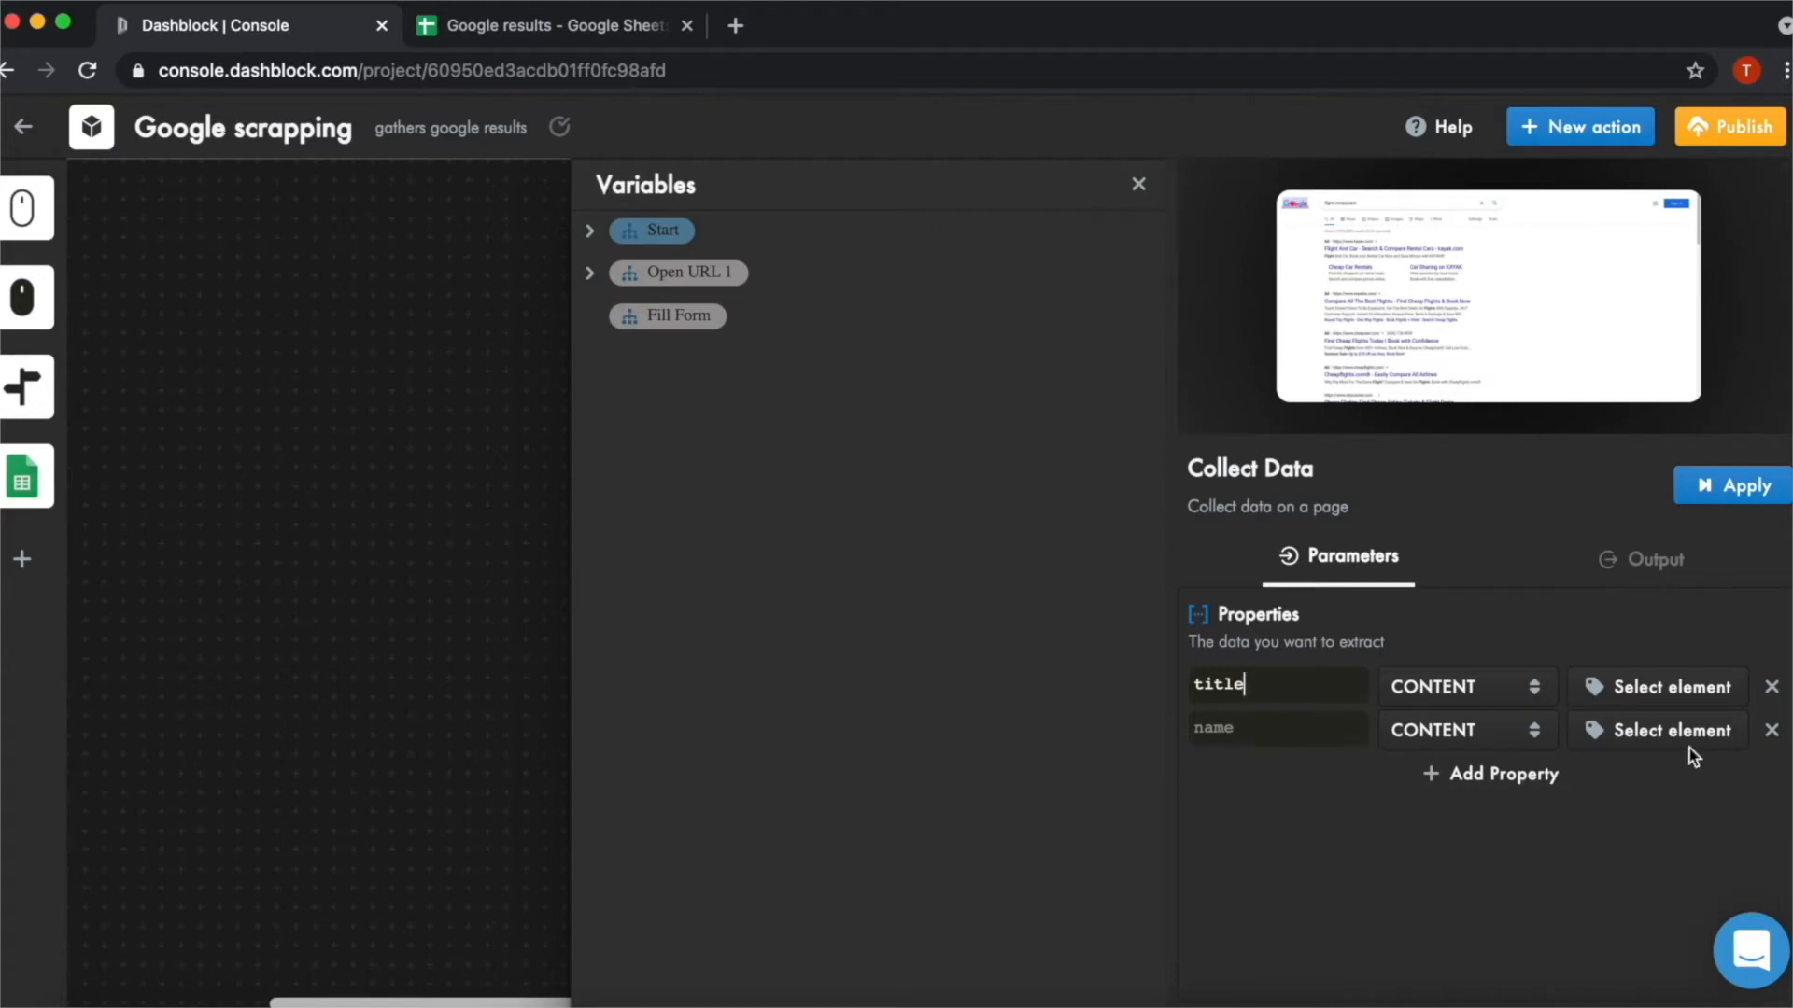
left_click(1651, 700)
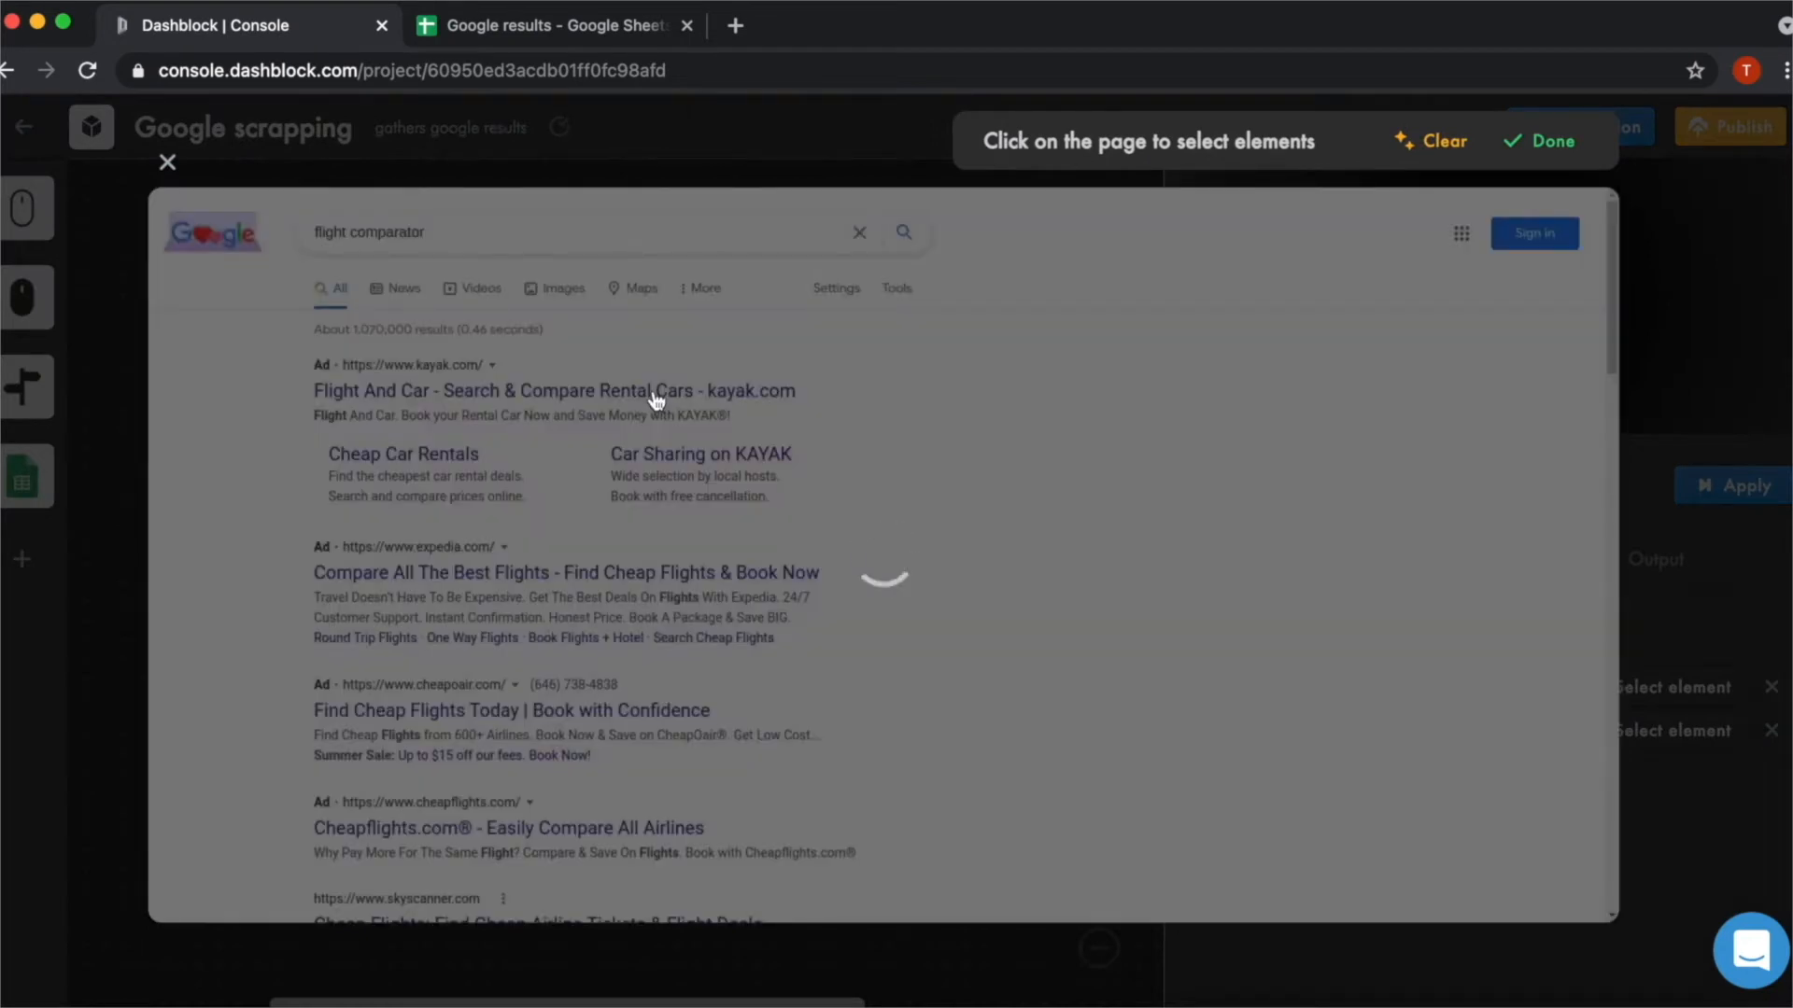
left_click(656, 400)
left_click(561, 829)
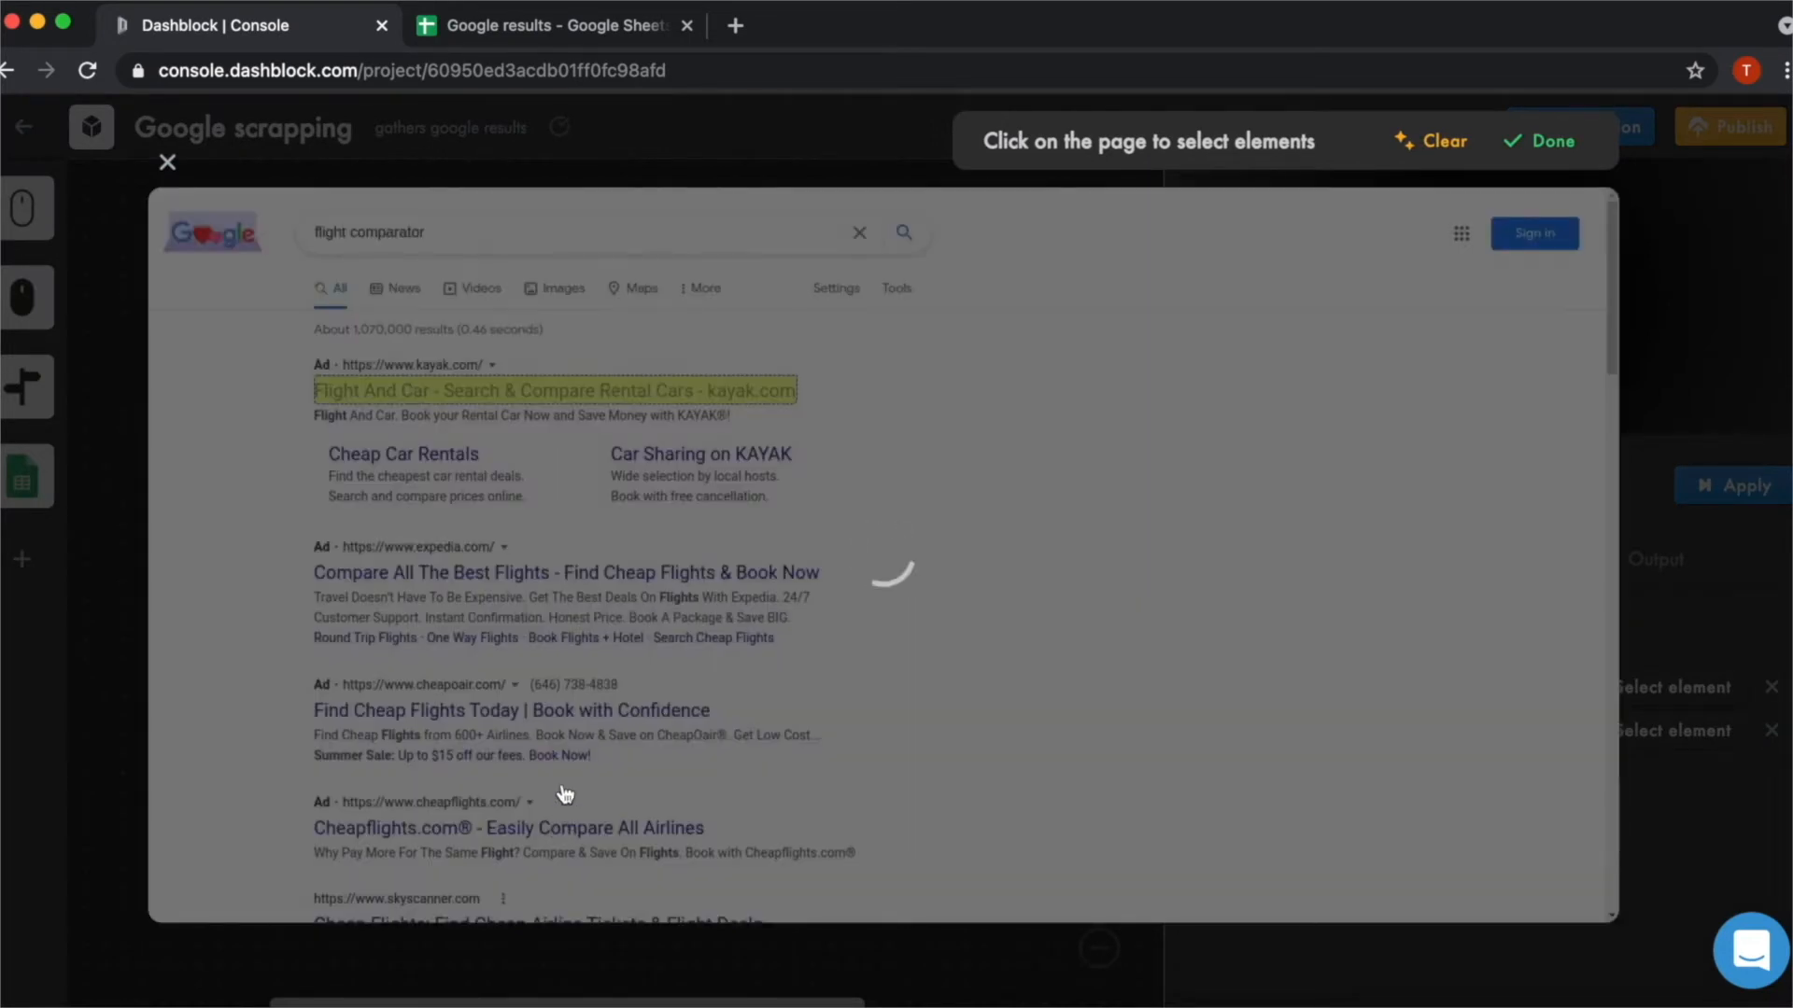
scroll(569, 728, "down", 3)
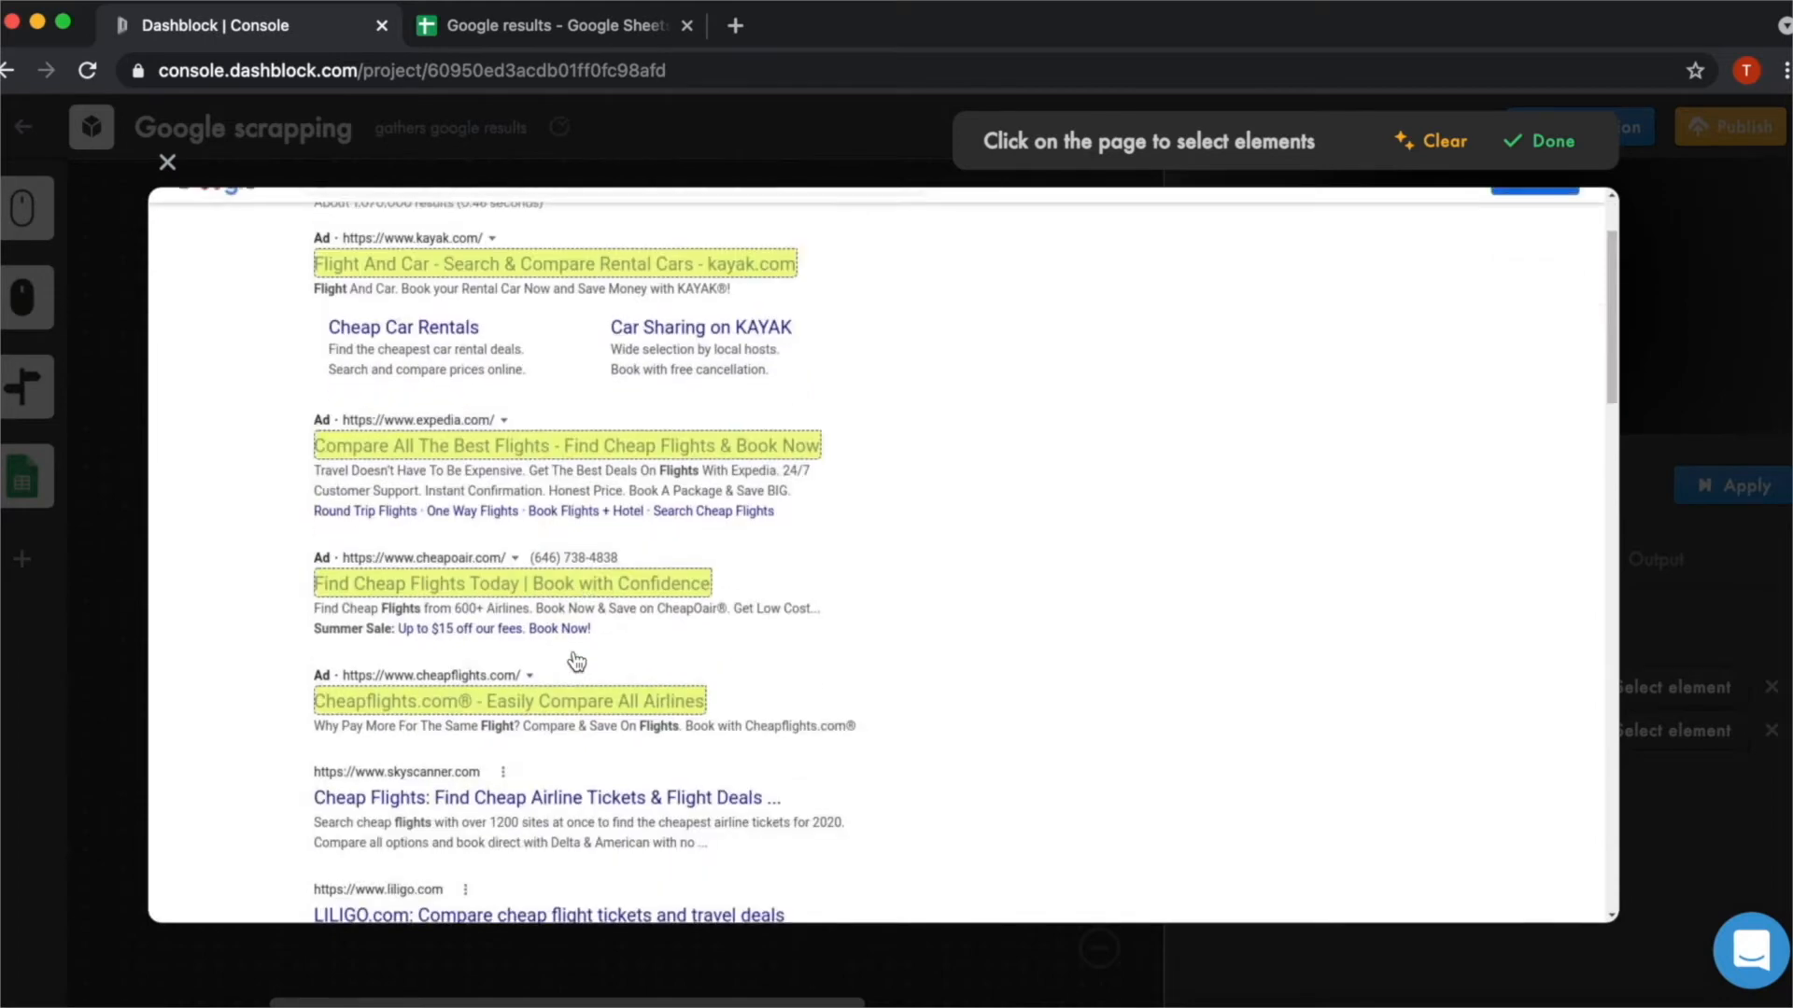
left_click(553, 794)
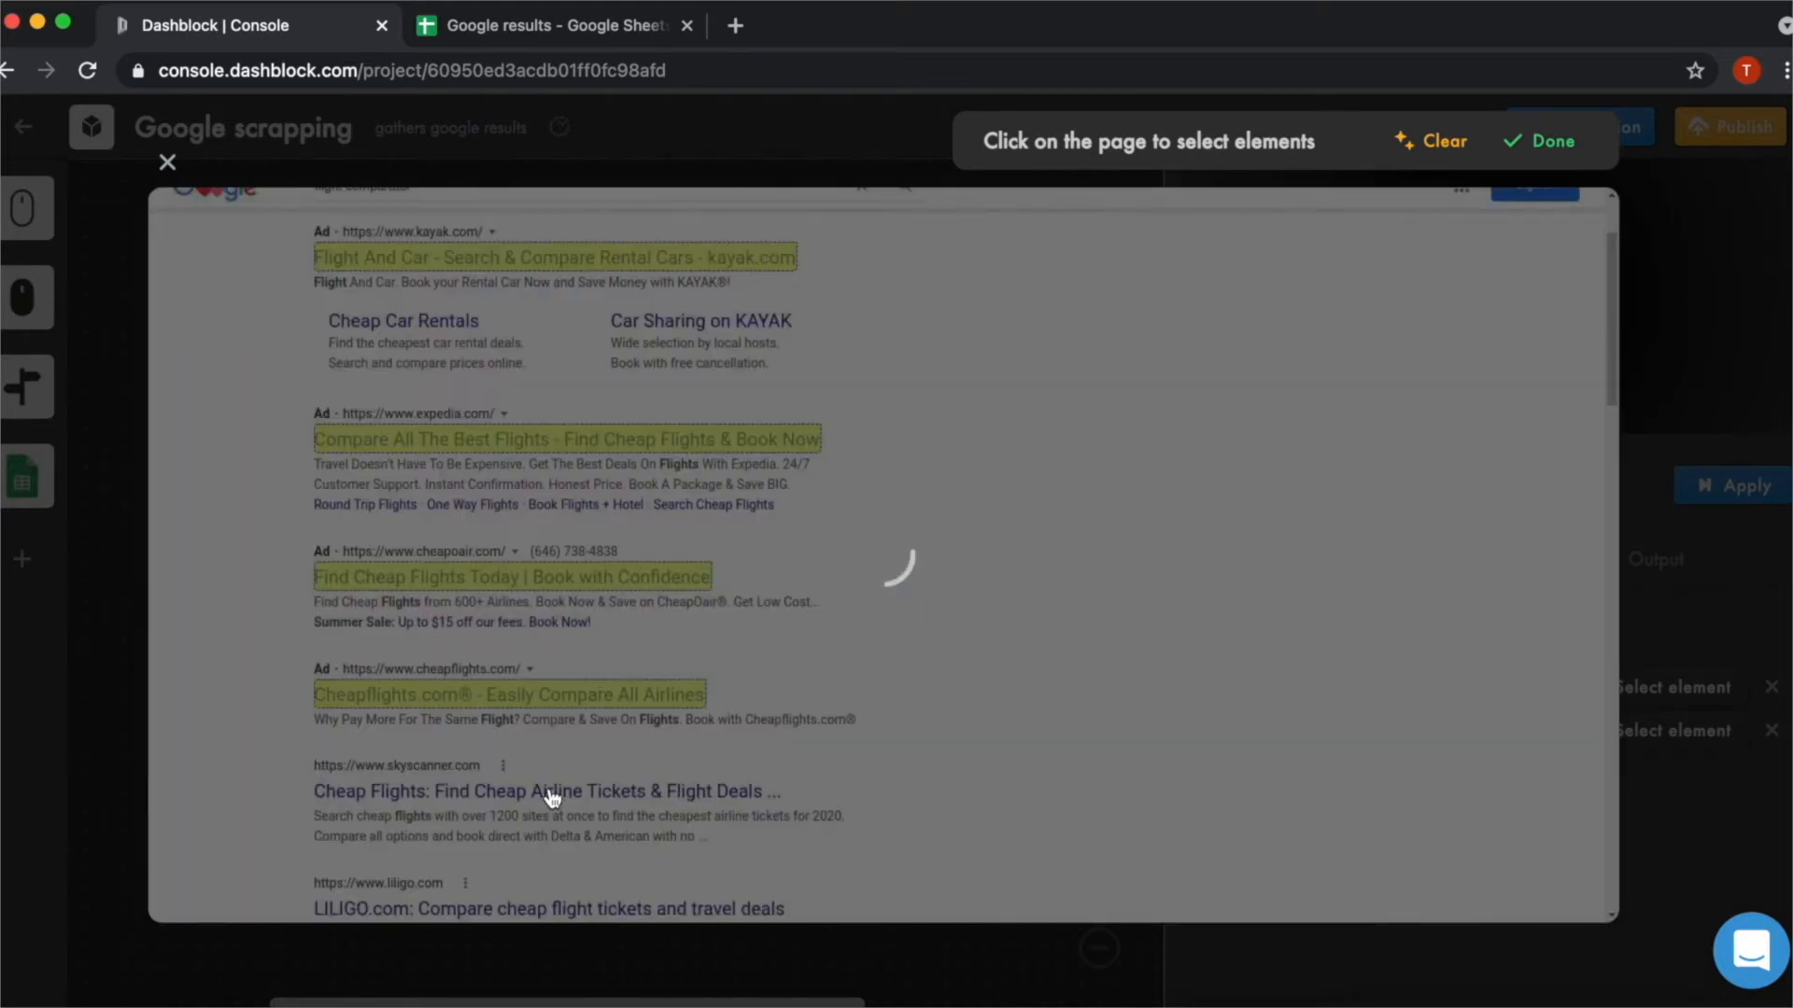
scroll(584, 739, "down", 10)
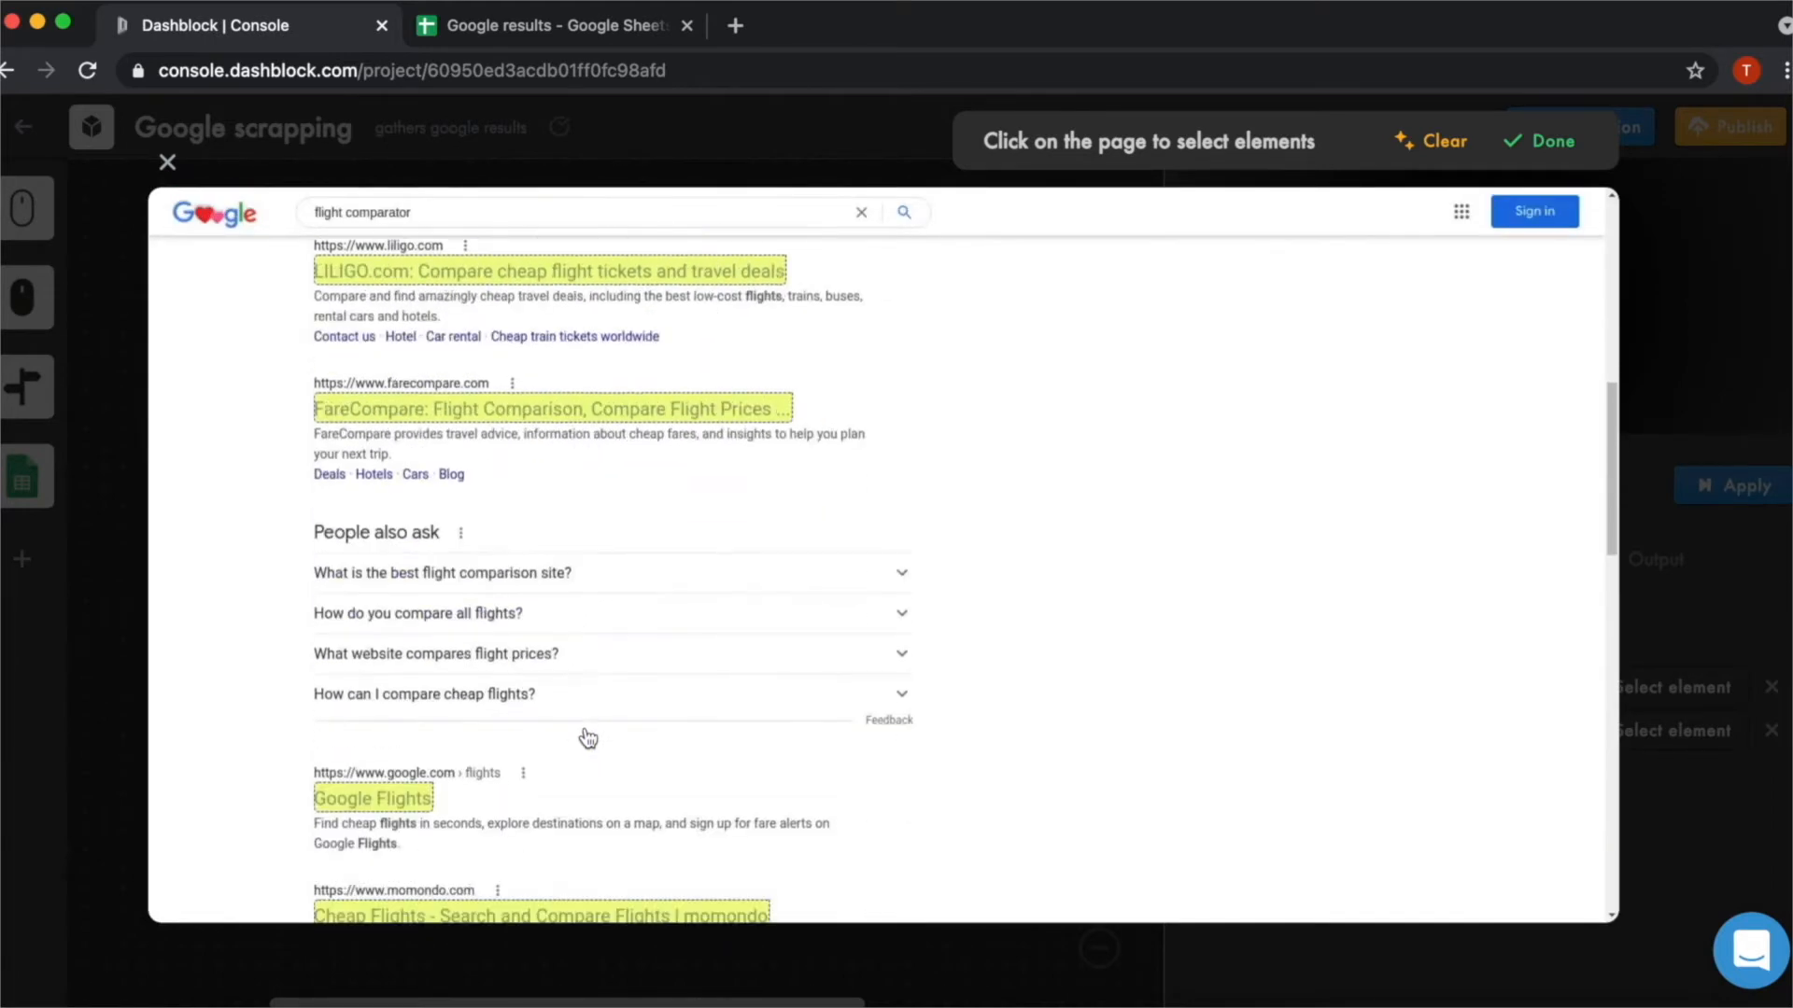
left_click(1568, 152)
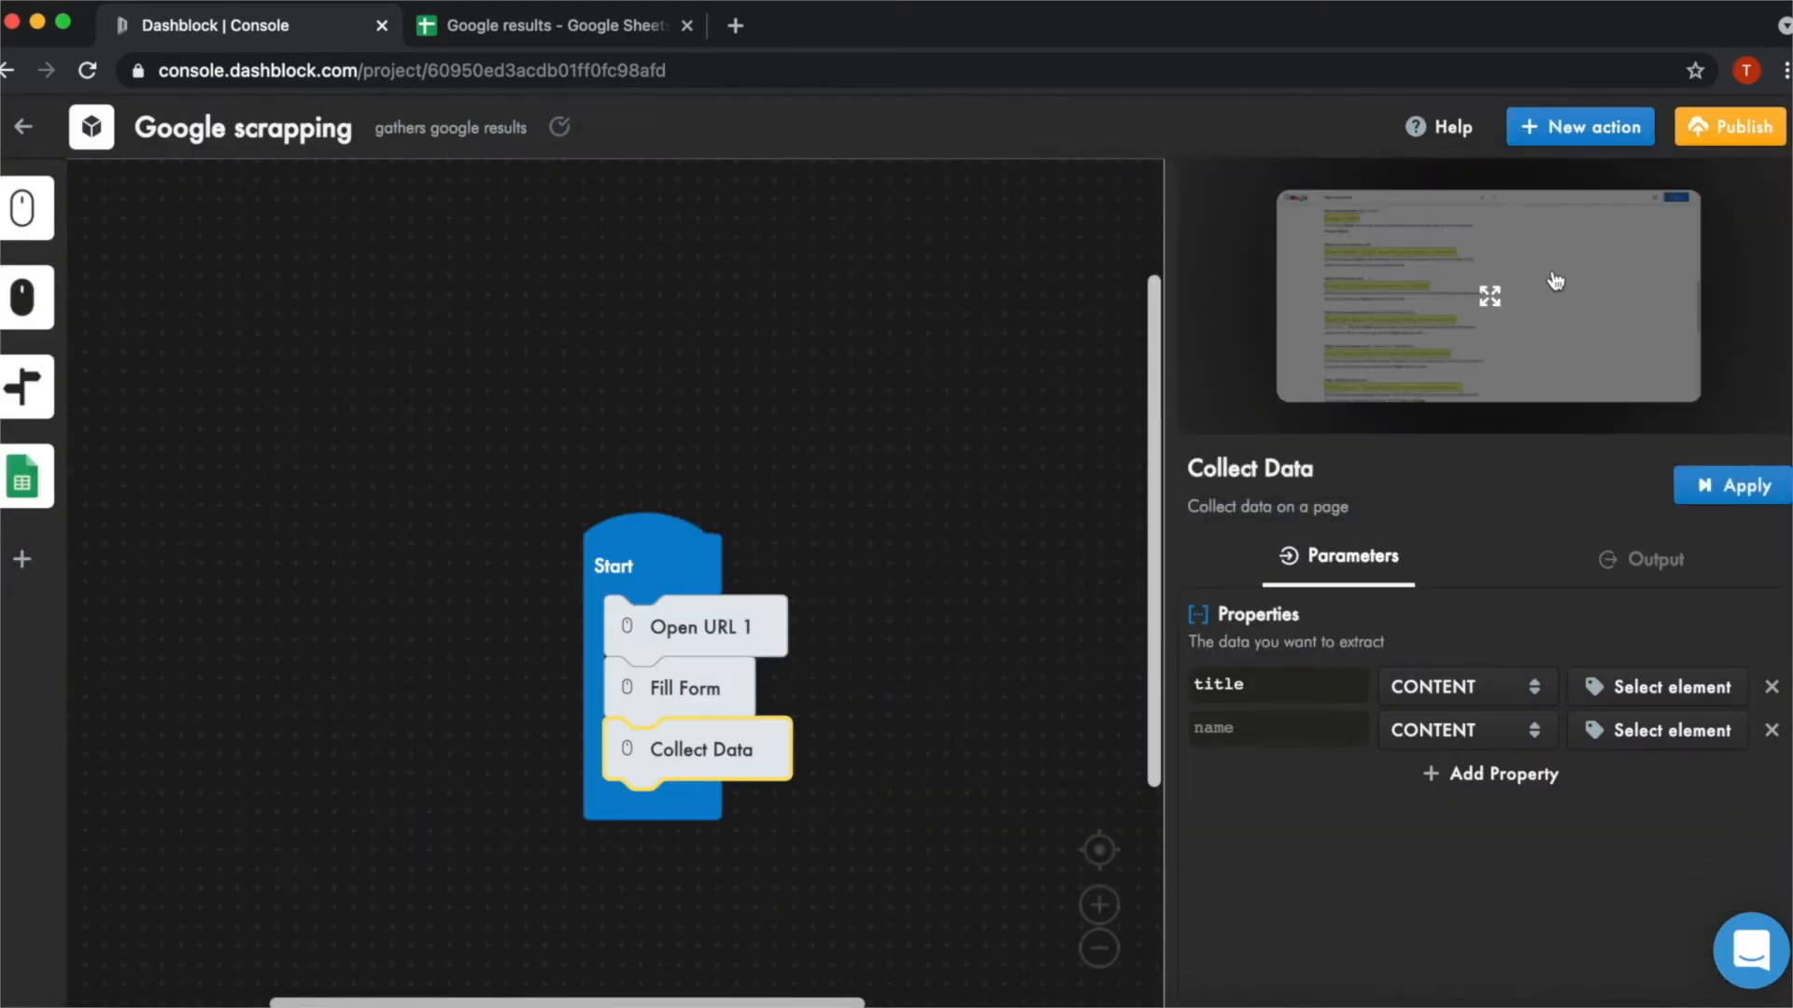
Name the second Collect Data property link and set its type to LINK
left_click(1250, 721)
type("link")
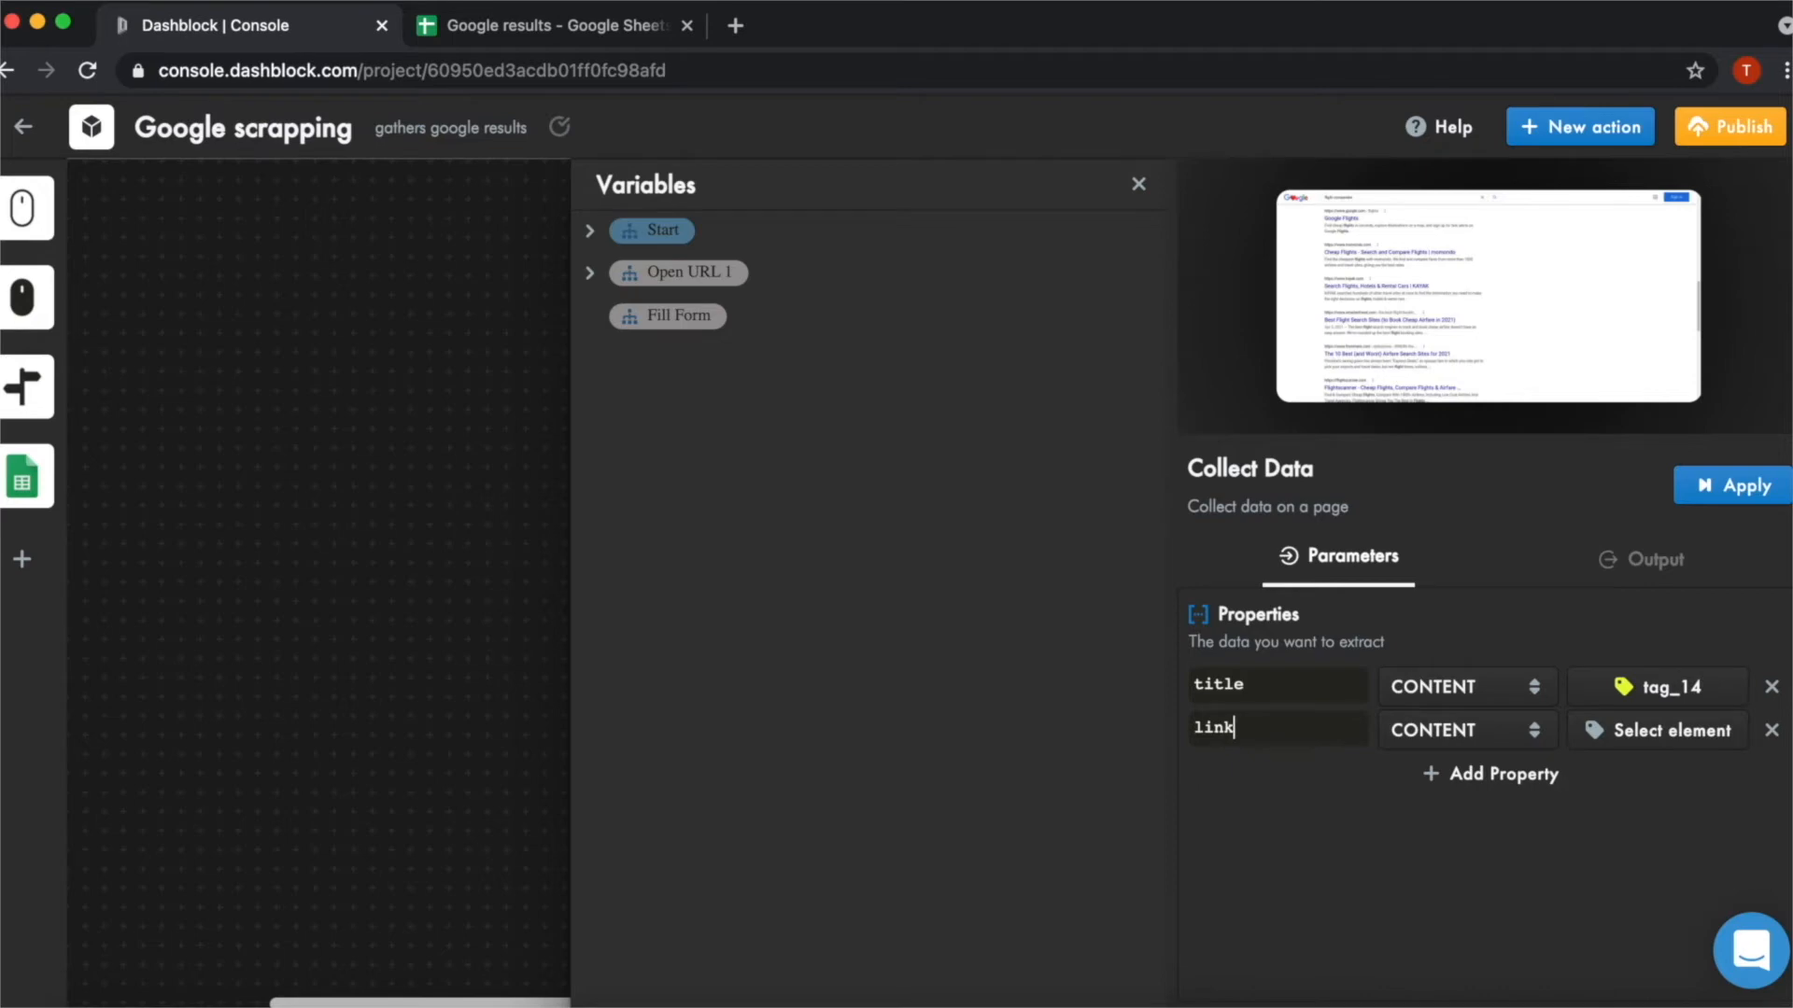
left_click(1420, 732)
left_click(1448, 816)
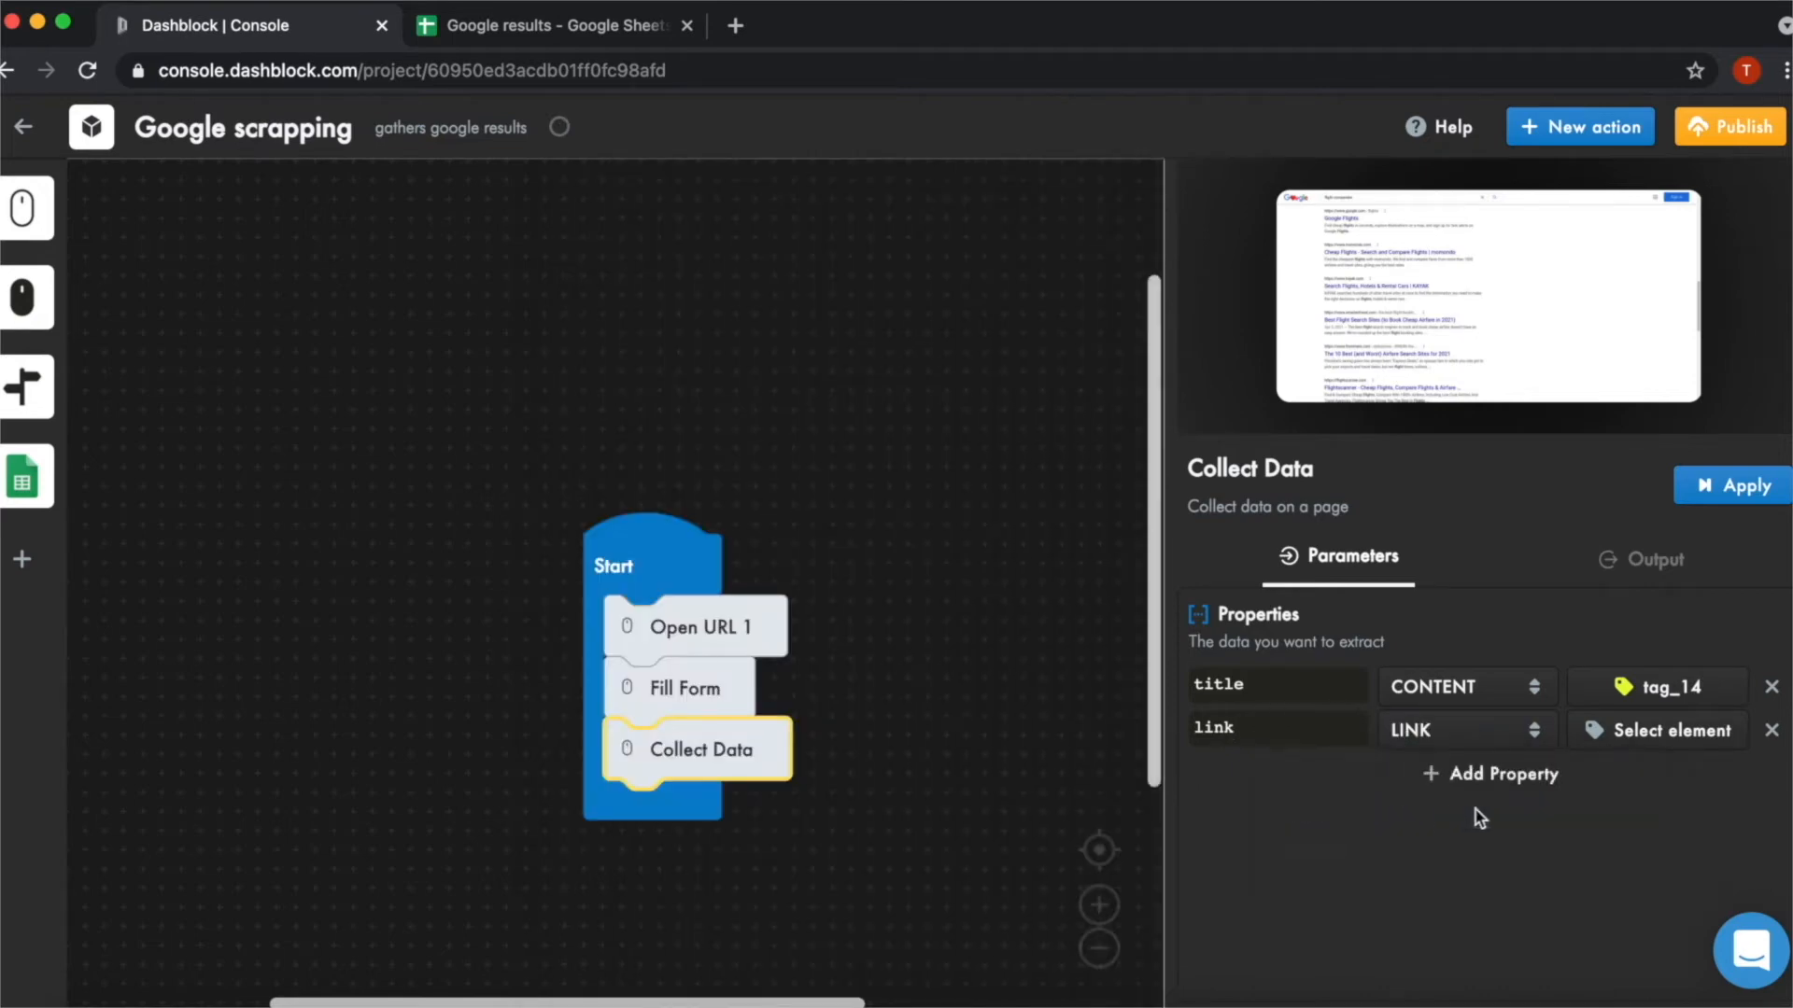
Assign the link property the headings of both the ads and the organic search results, and apply the Collect Data block
left_click(1671, 731)
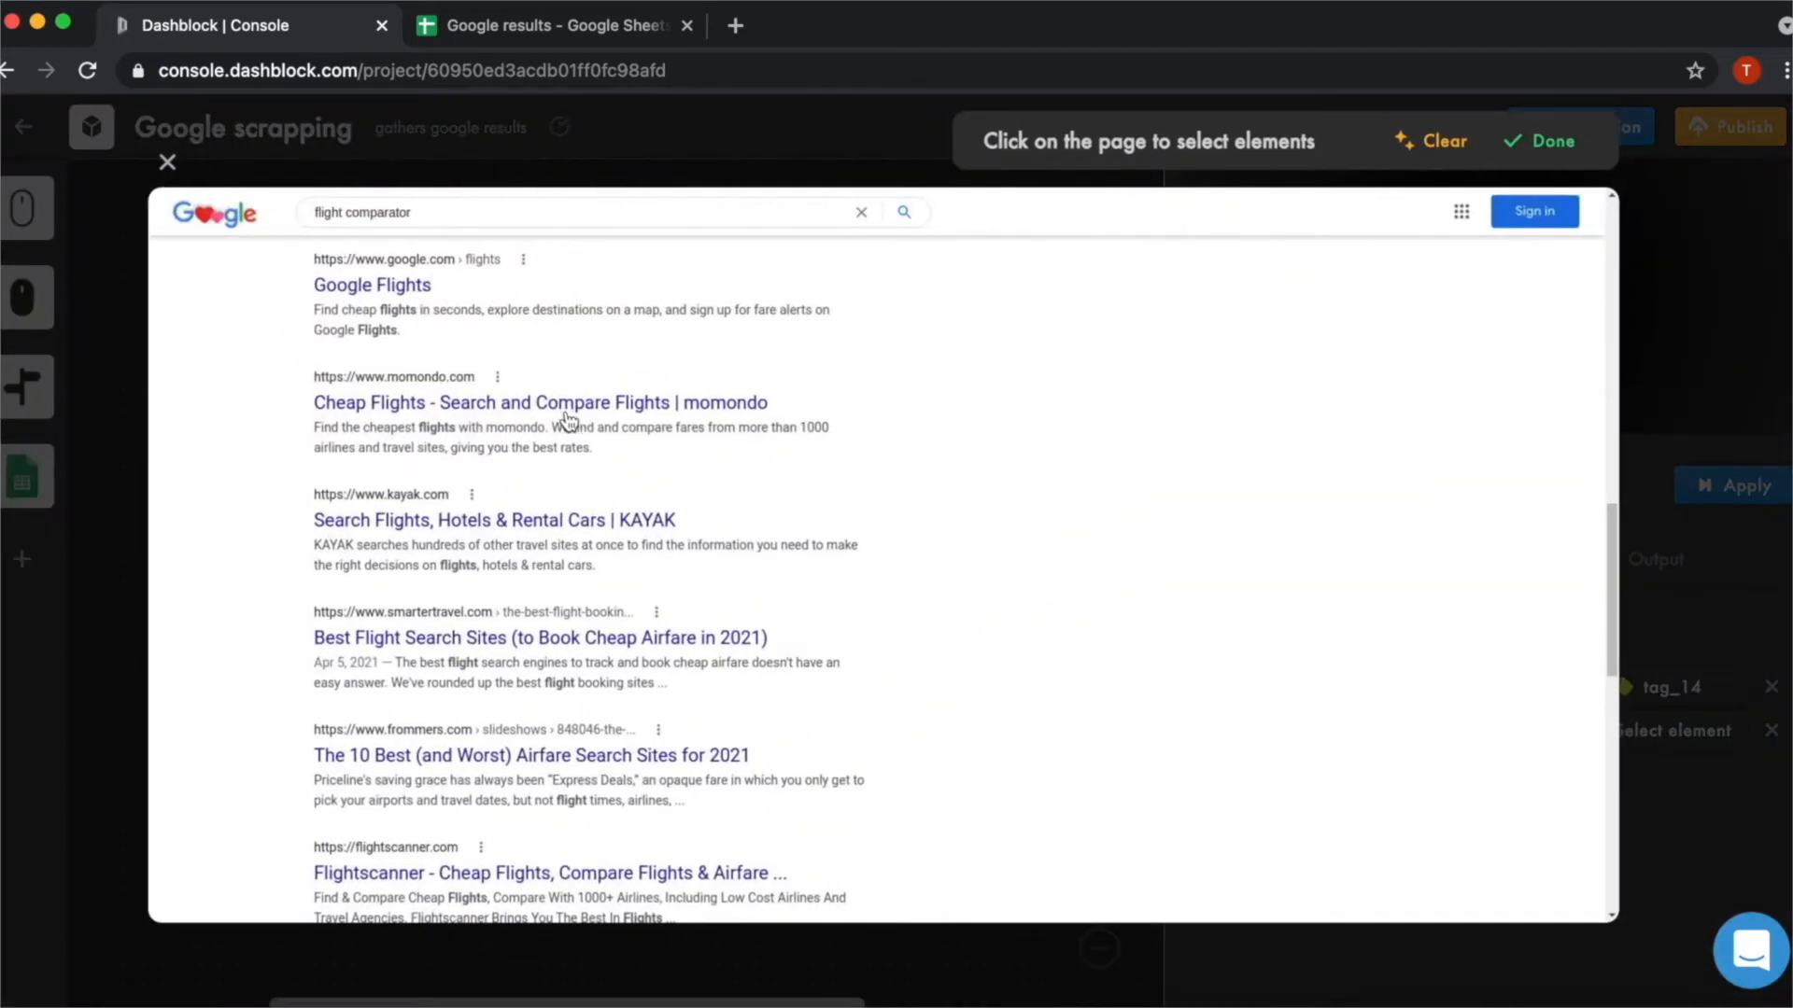
left_click(567, 418)
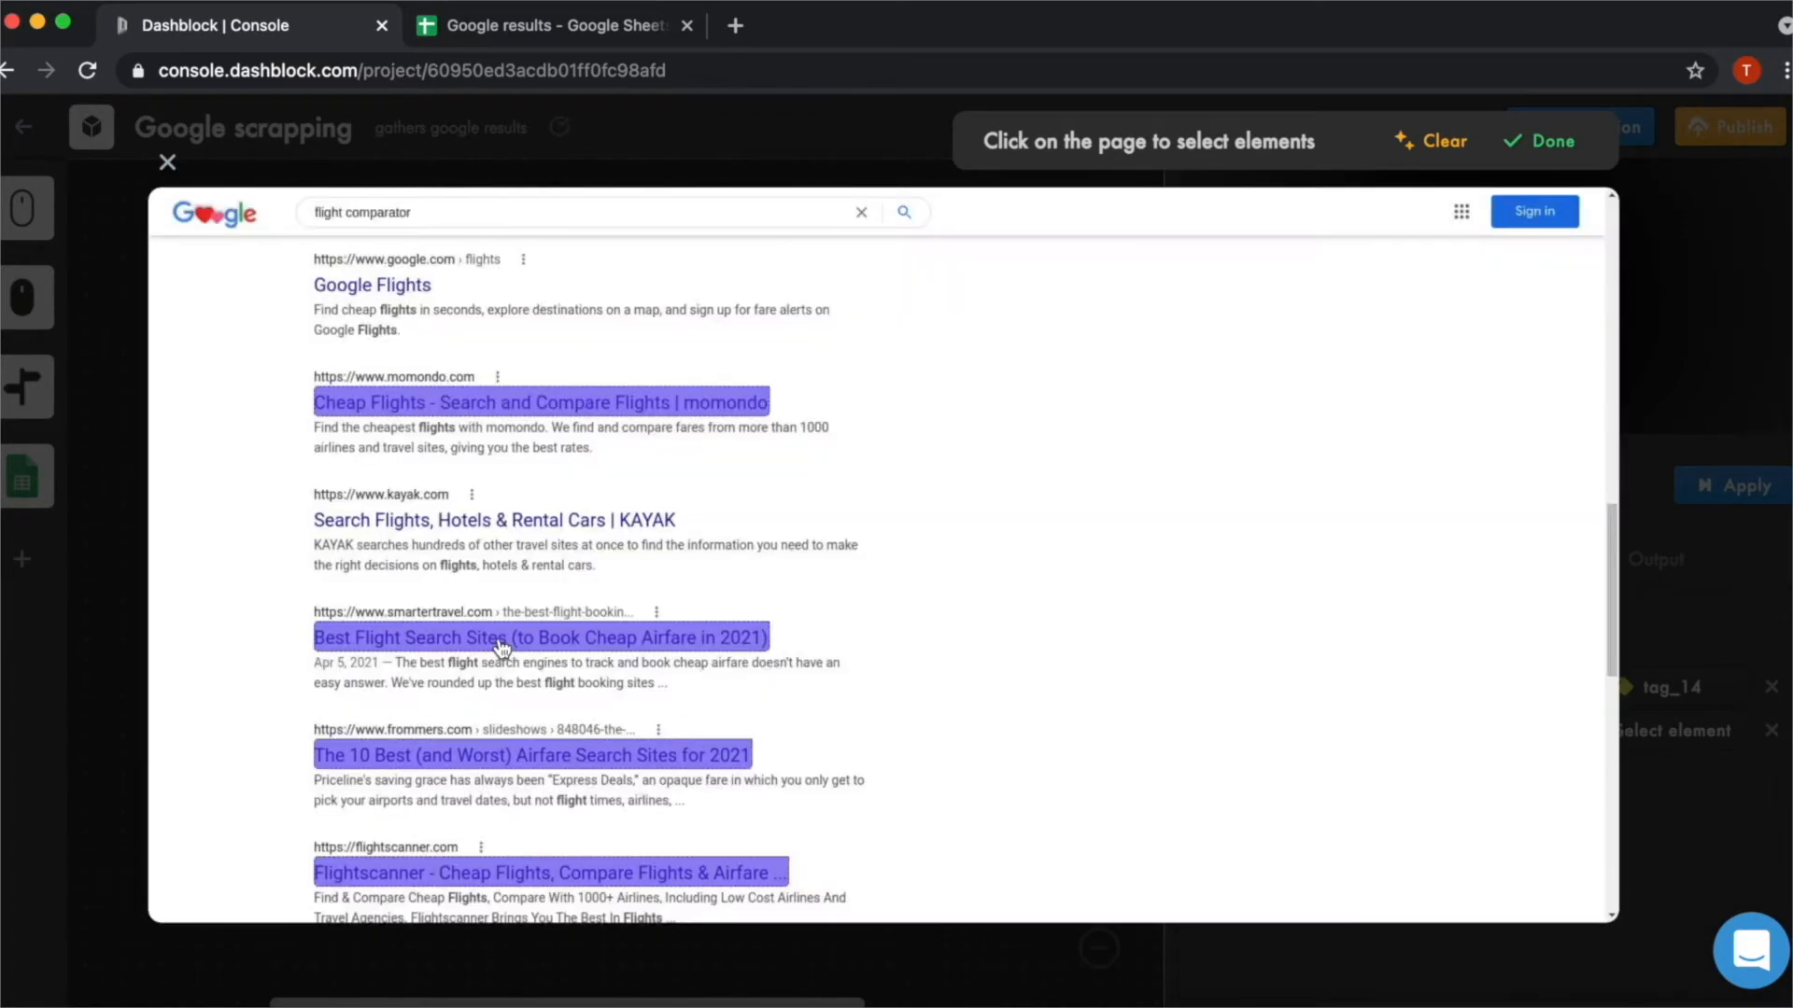
scroll(500, 646, "up", 2)
left_click(496, 698)
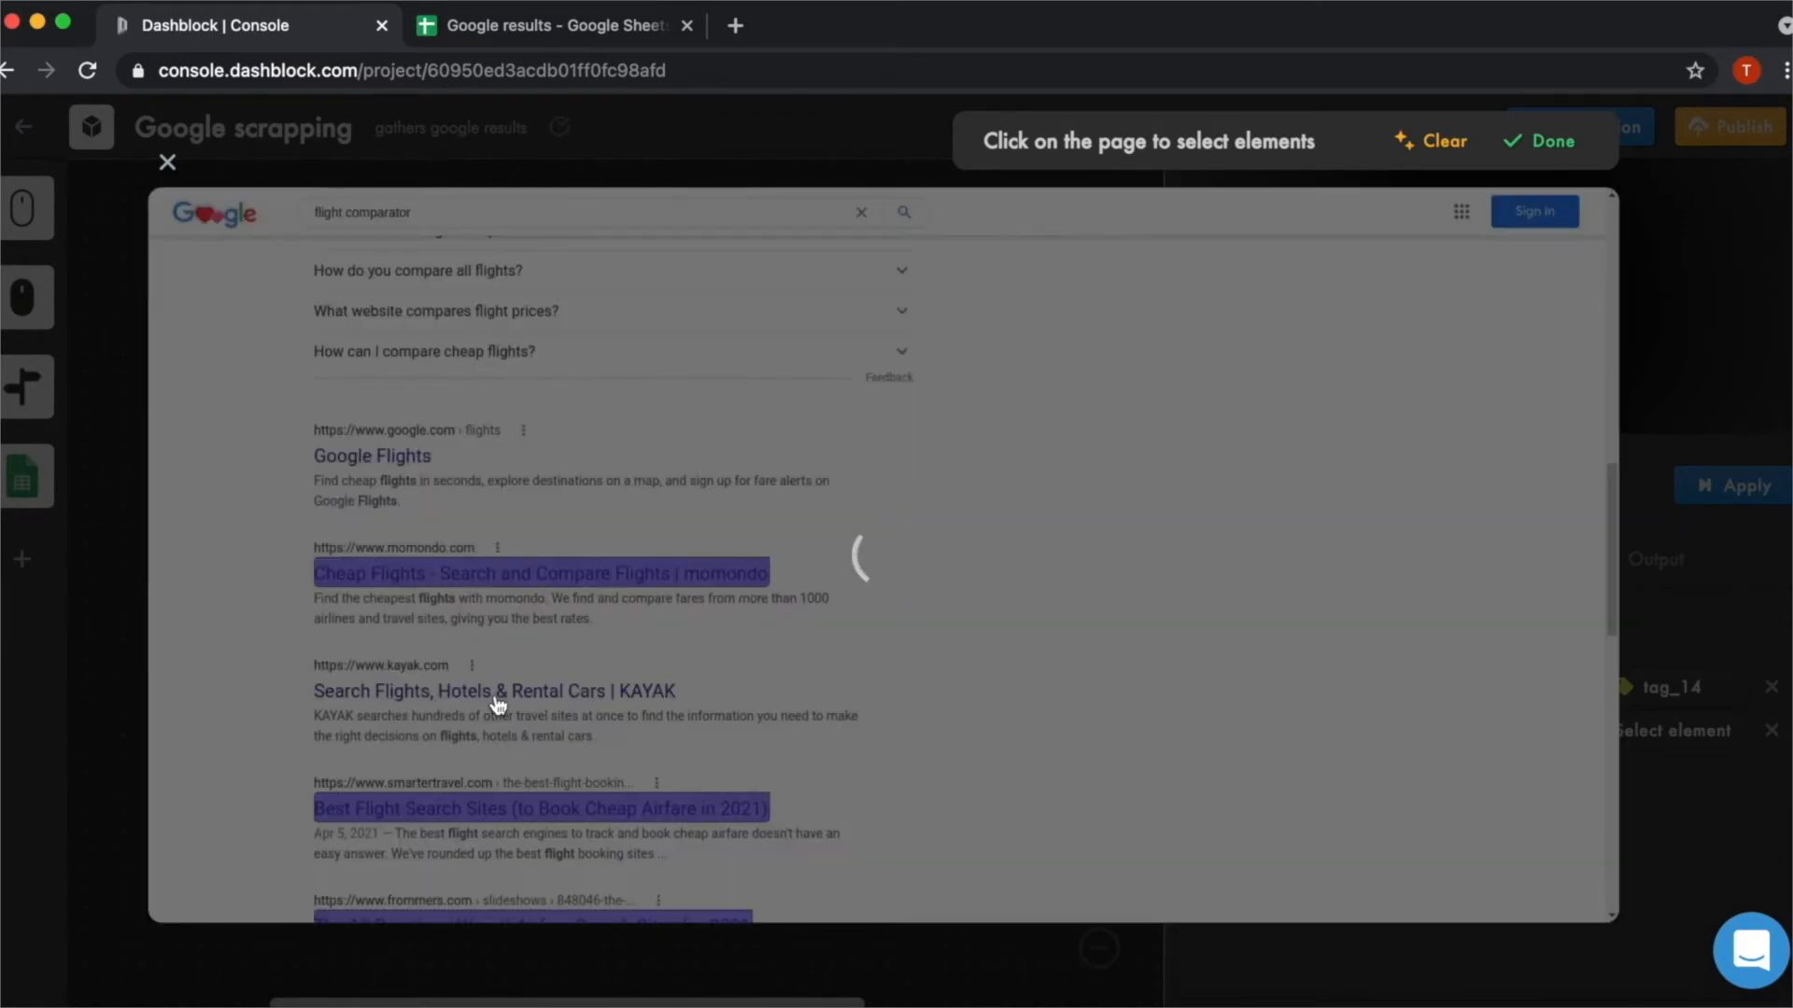
scroll(496, 696, "up", 5)
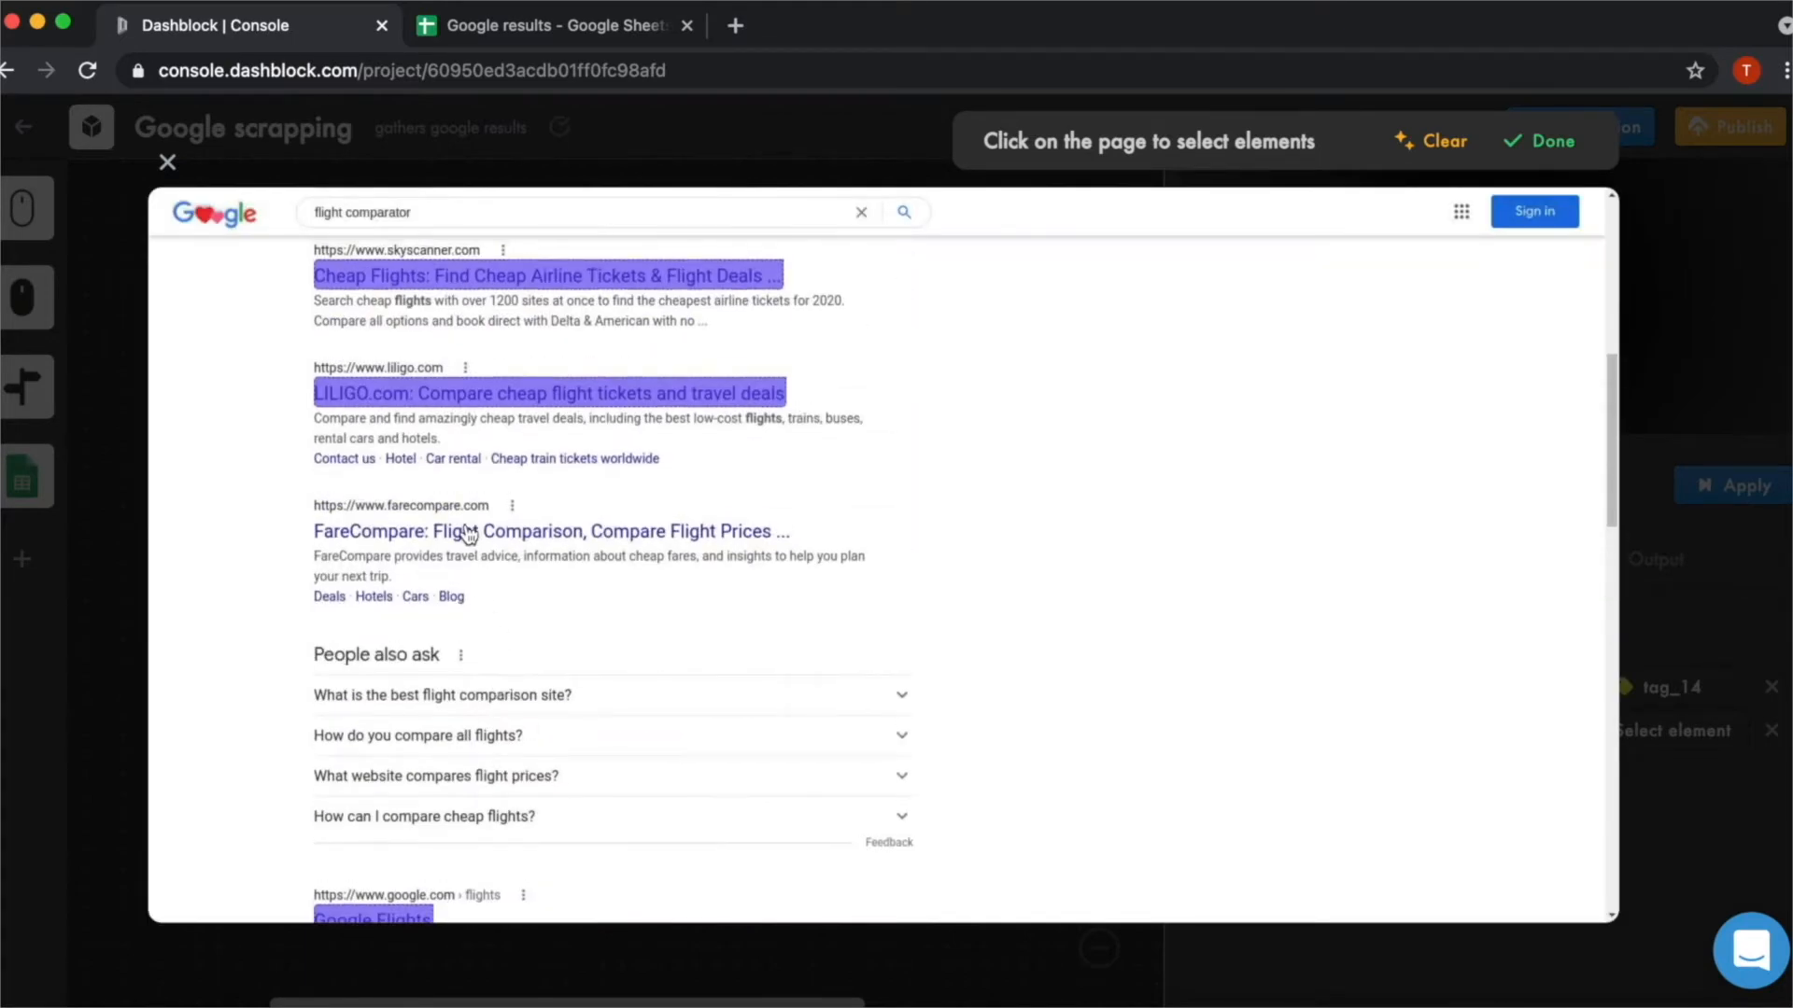
left_click(467, 532)
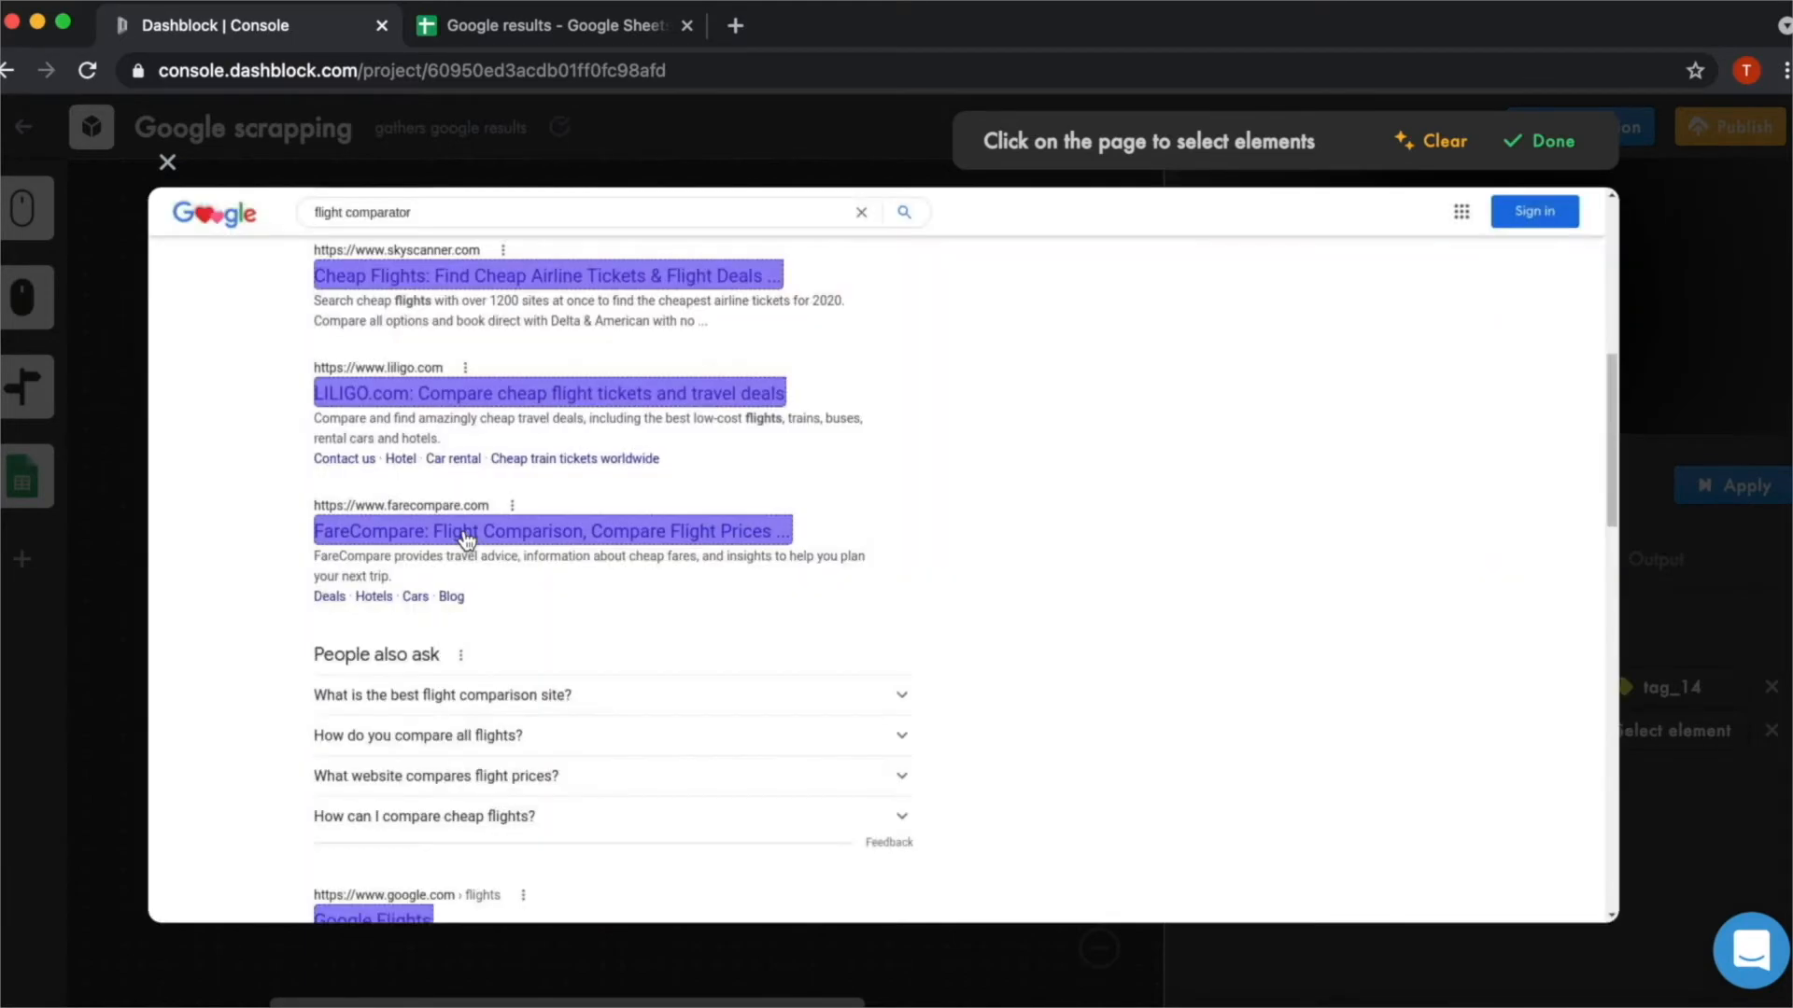
scroll(468, 539, "up", 5)
left_click(478, 474)
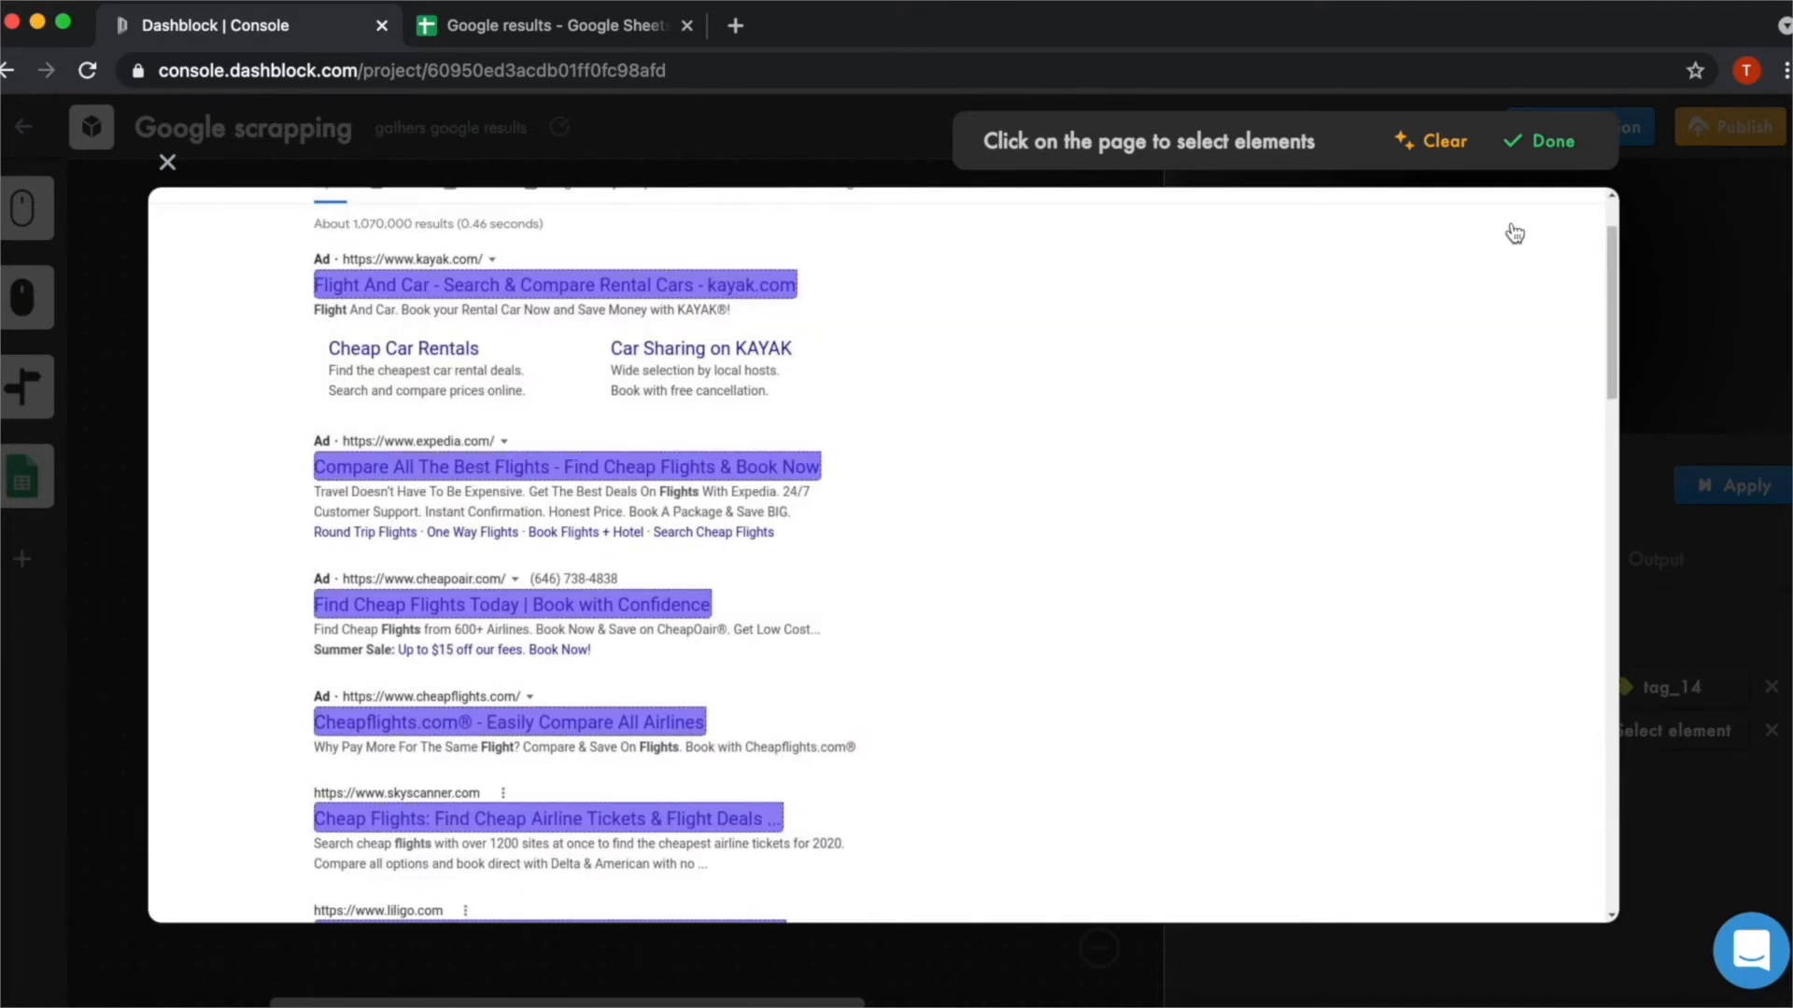
left_click(1557, 151)
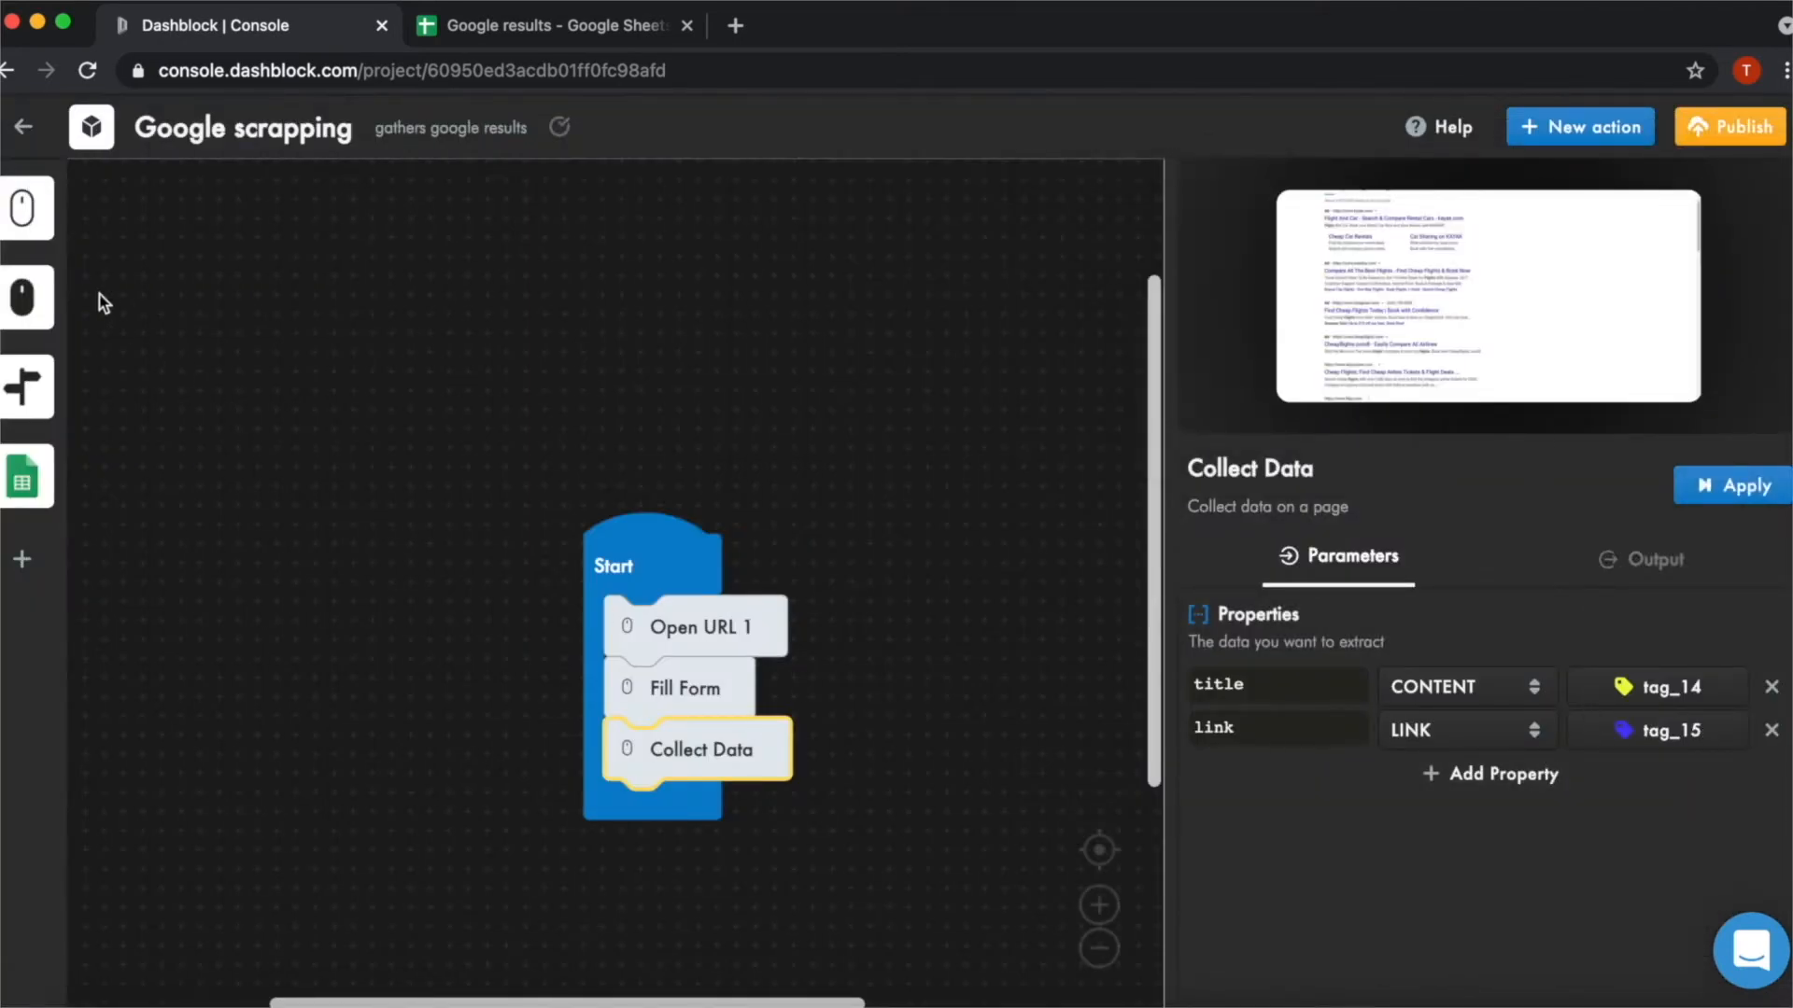
left_click(1733, 492)
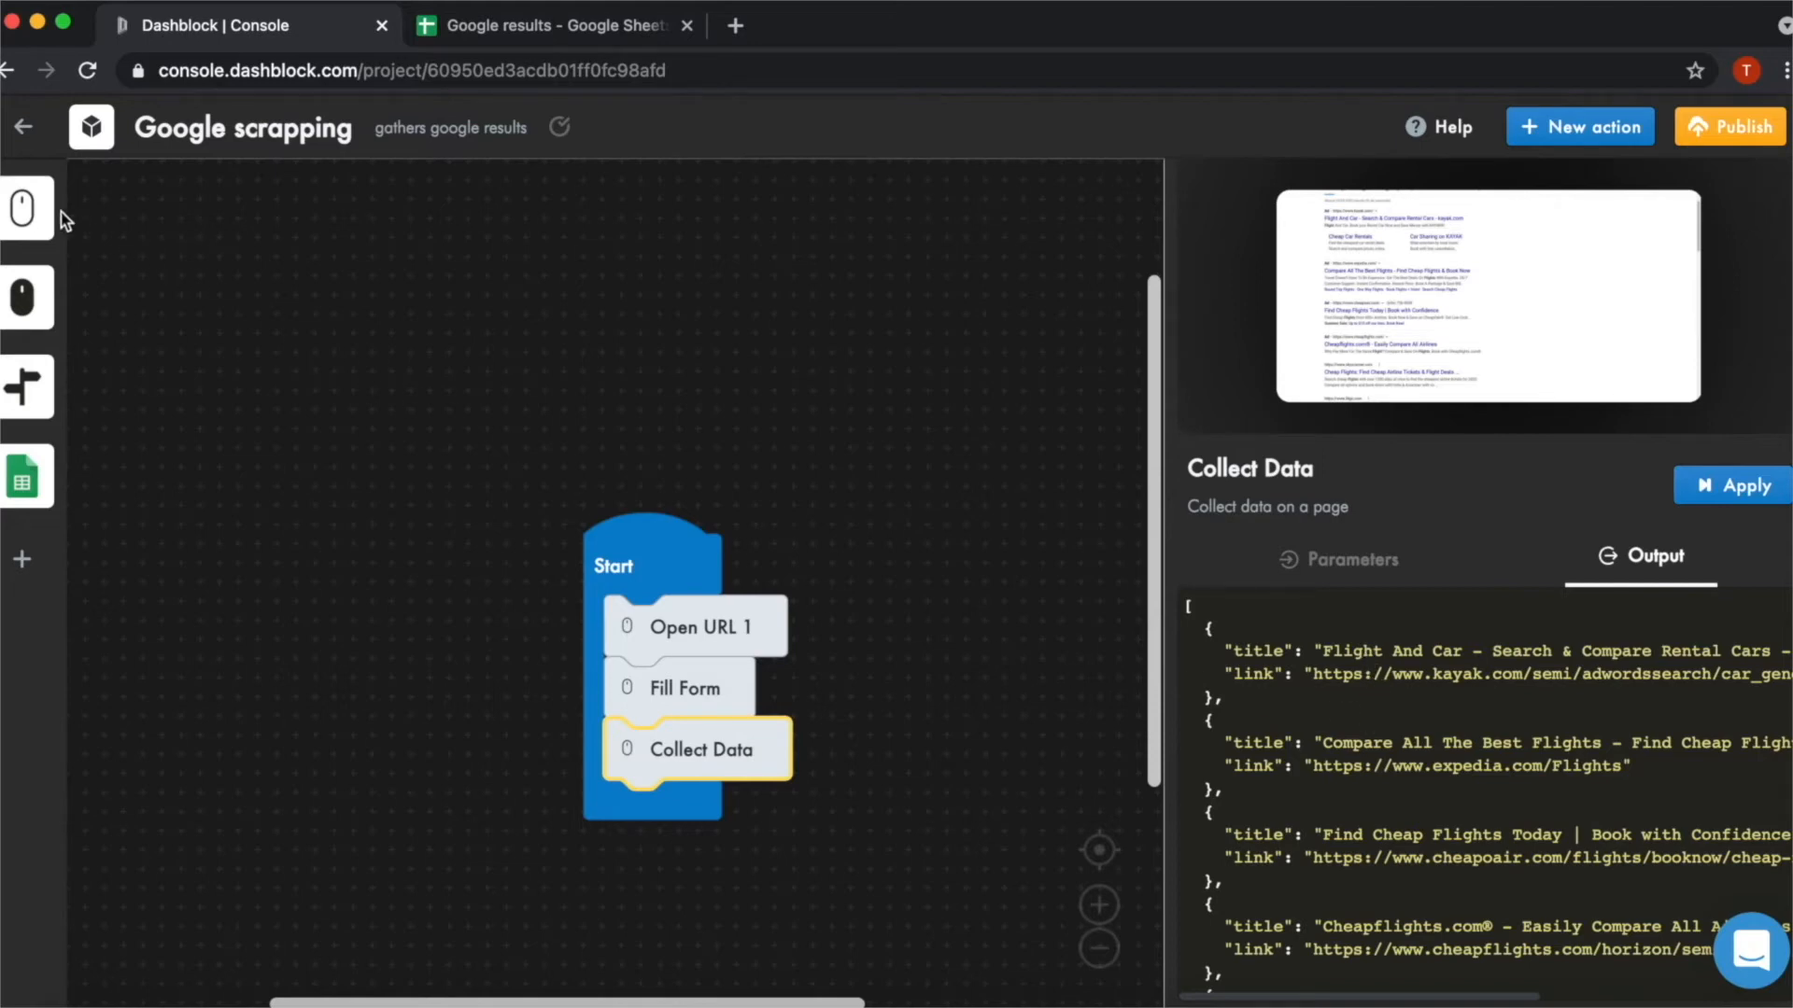
Add a Paginate block to the Start action and nest the Collect Data block inside it
left_click(23, 297)
left_click_drag(167, 245, 707, 833)
left_click_drag(691, 750, 665, 803)
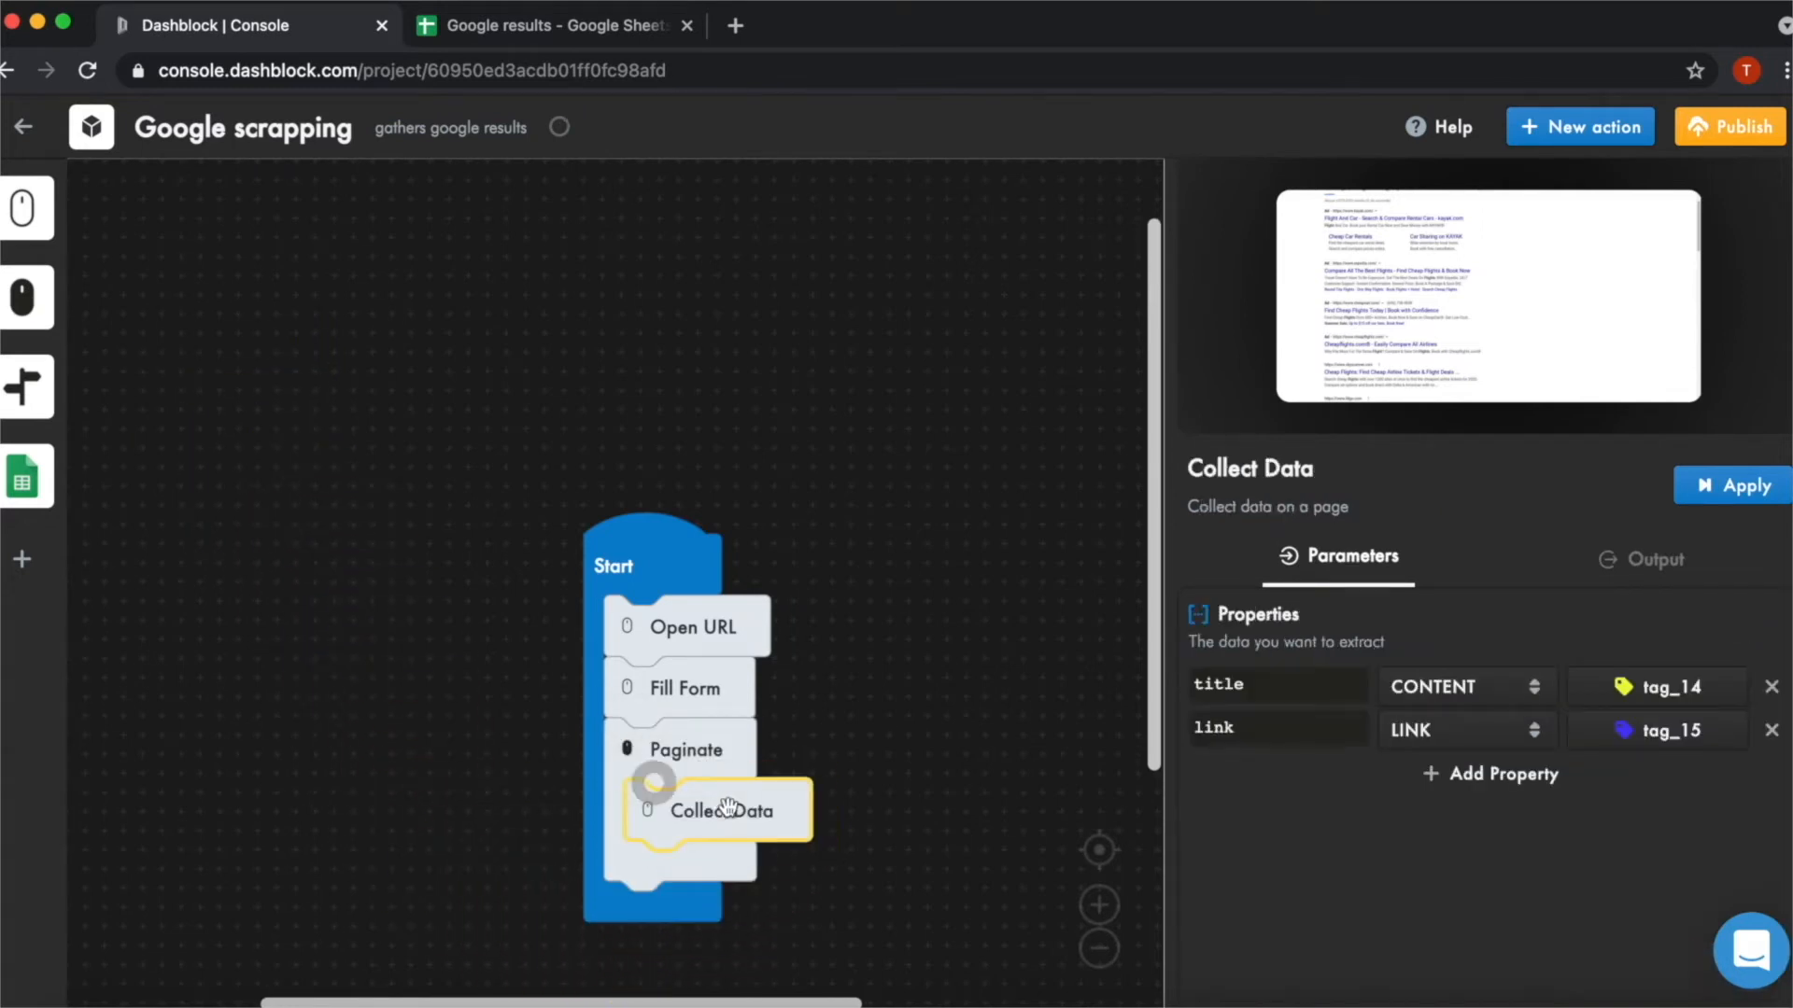
Assign the Next link below the Google search results as the Paginate block's next button
left_click(693, 761)
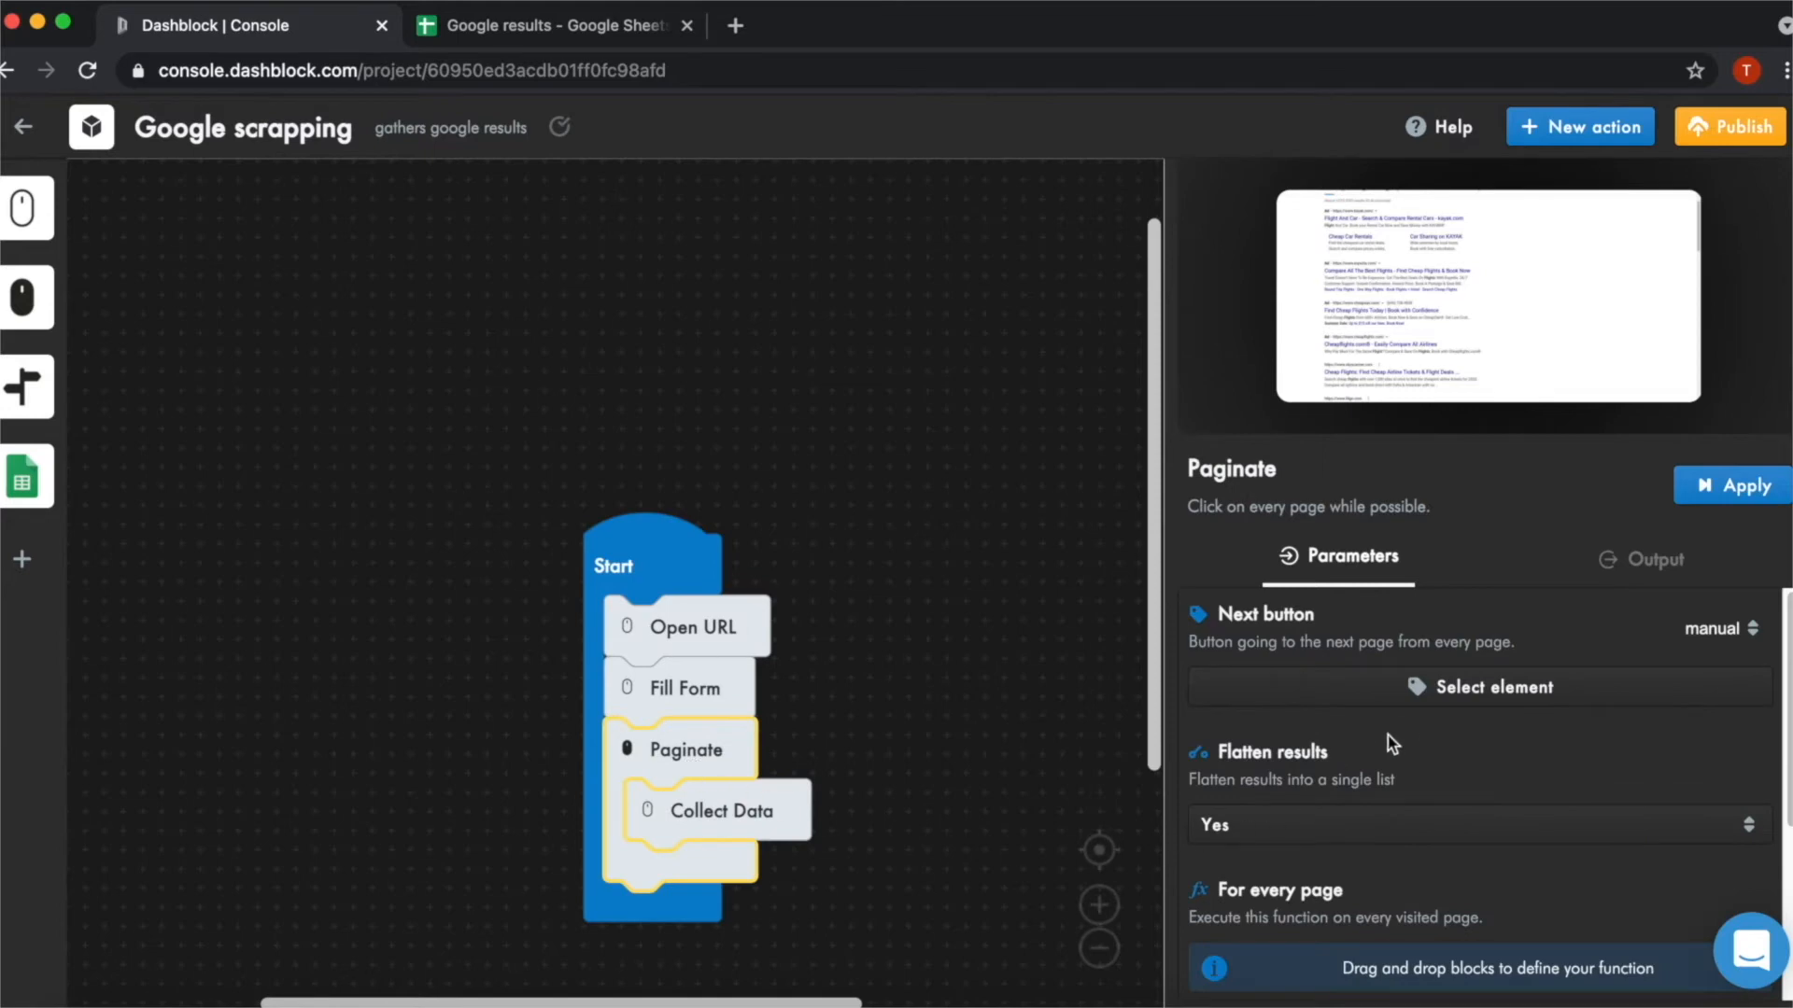
left_click(1422, 690)
scroll(772, 641, "down", 6)
scroll(770, 642, "down", 12)
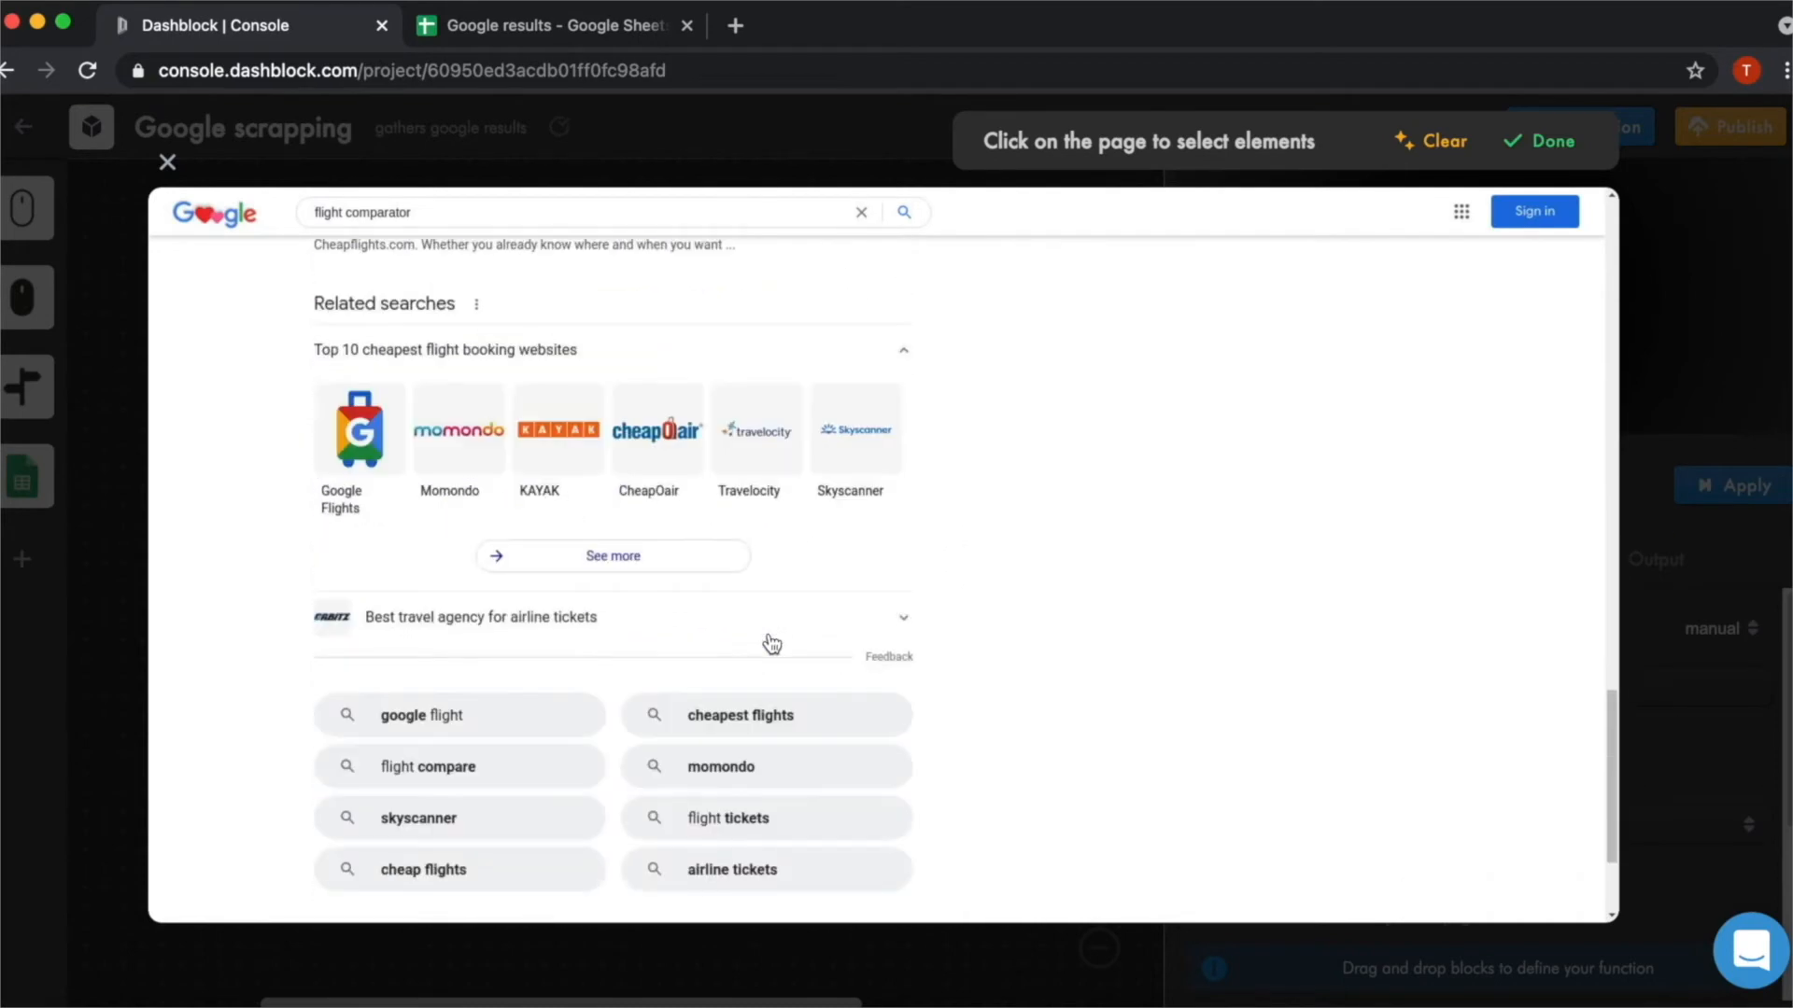
scroll(771, 644, "down", 3)
left_click(744, 761)
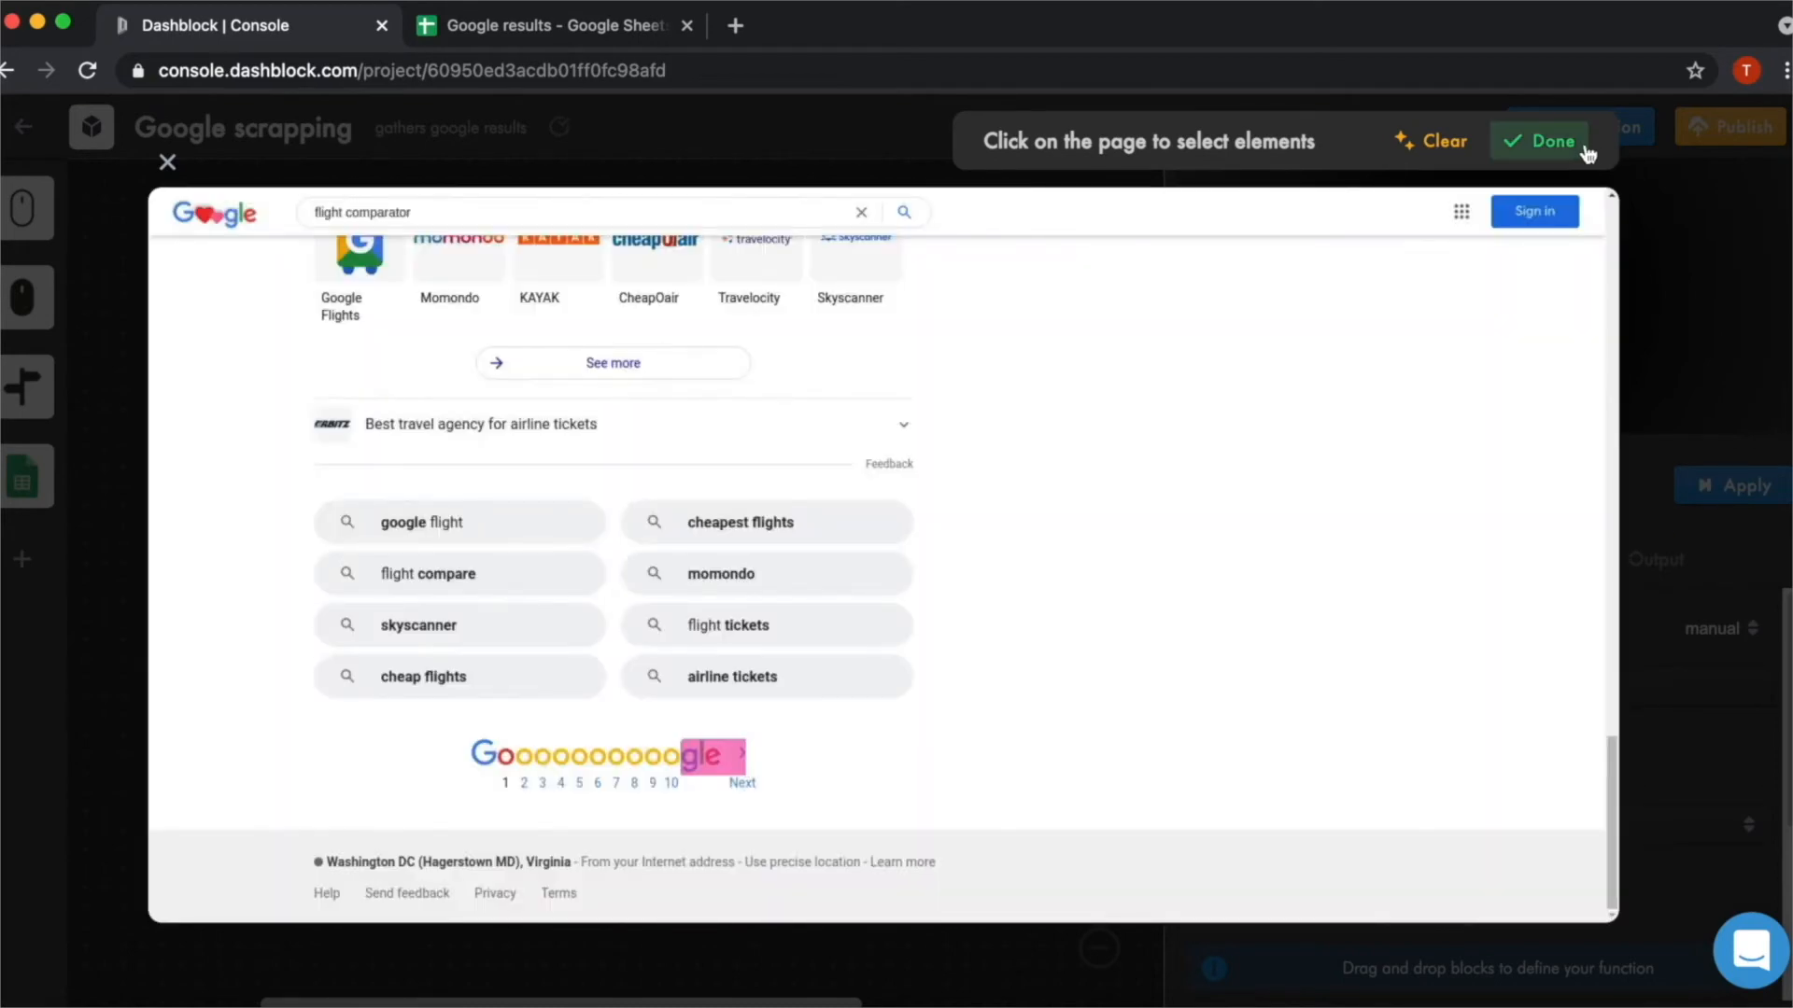
left_click(1576, 143)
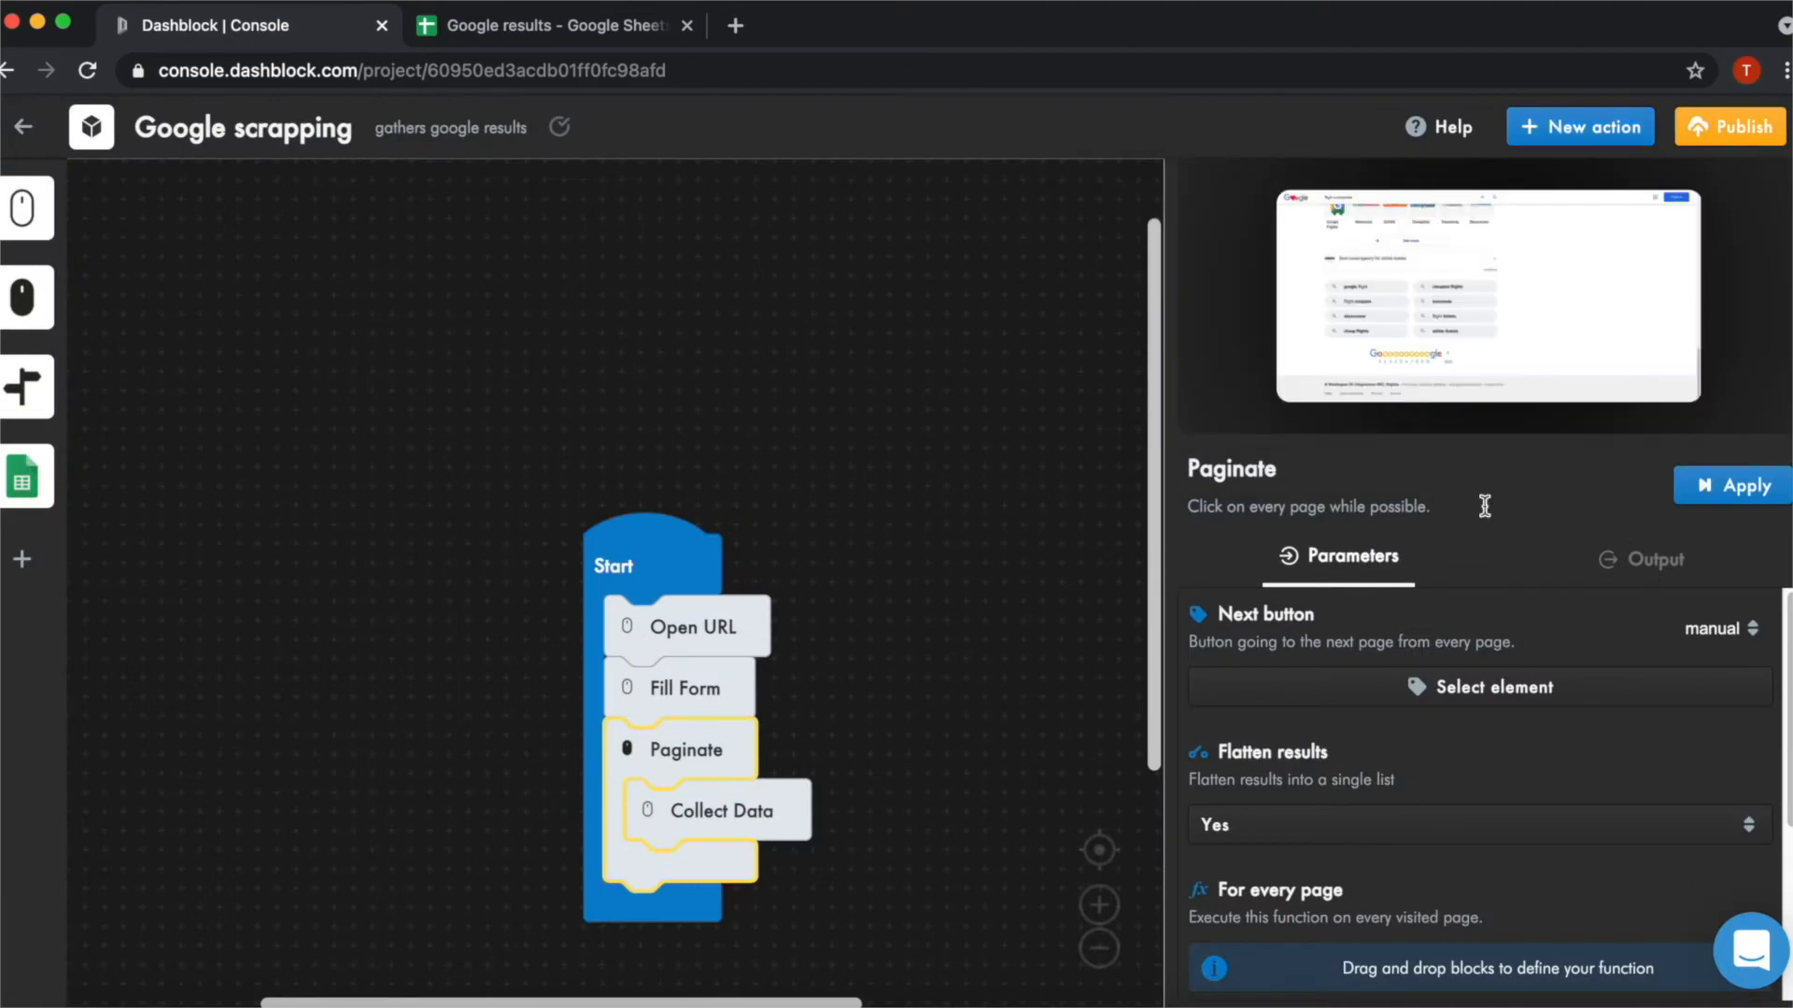
Limit the number of pages the Paginate block visits to a maximum of 5
scroll(1460, 620, "down", 3)
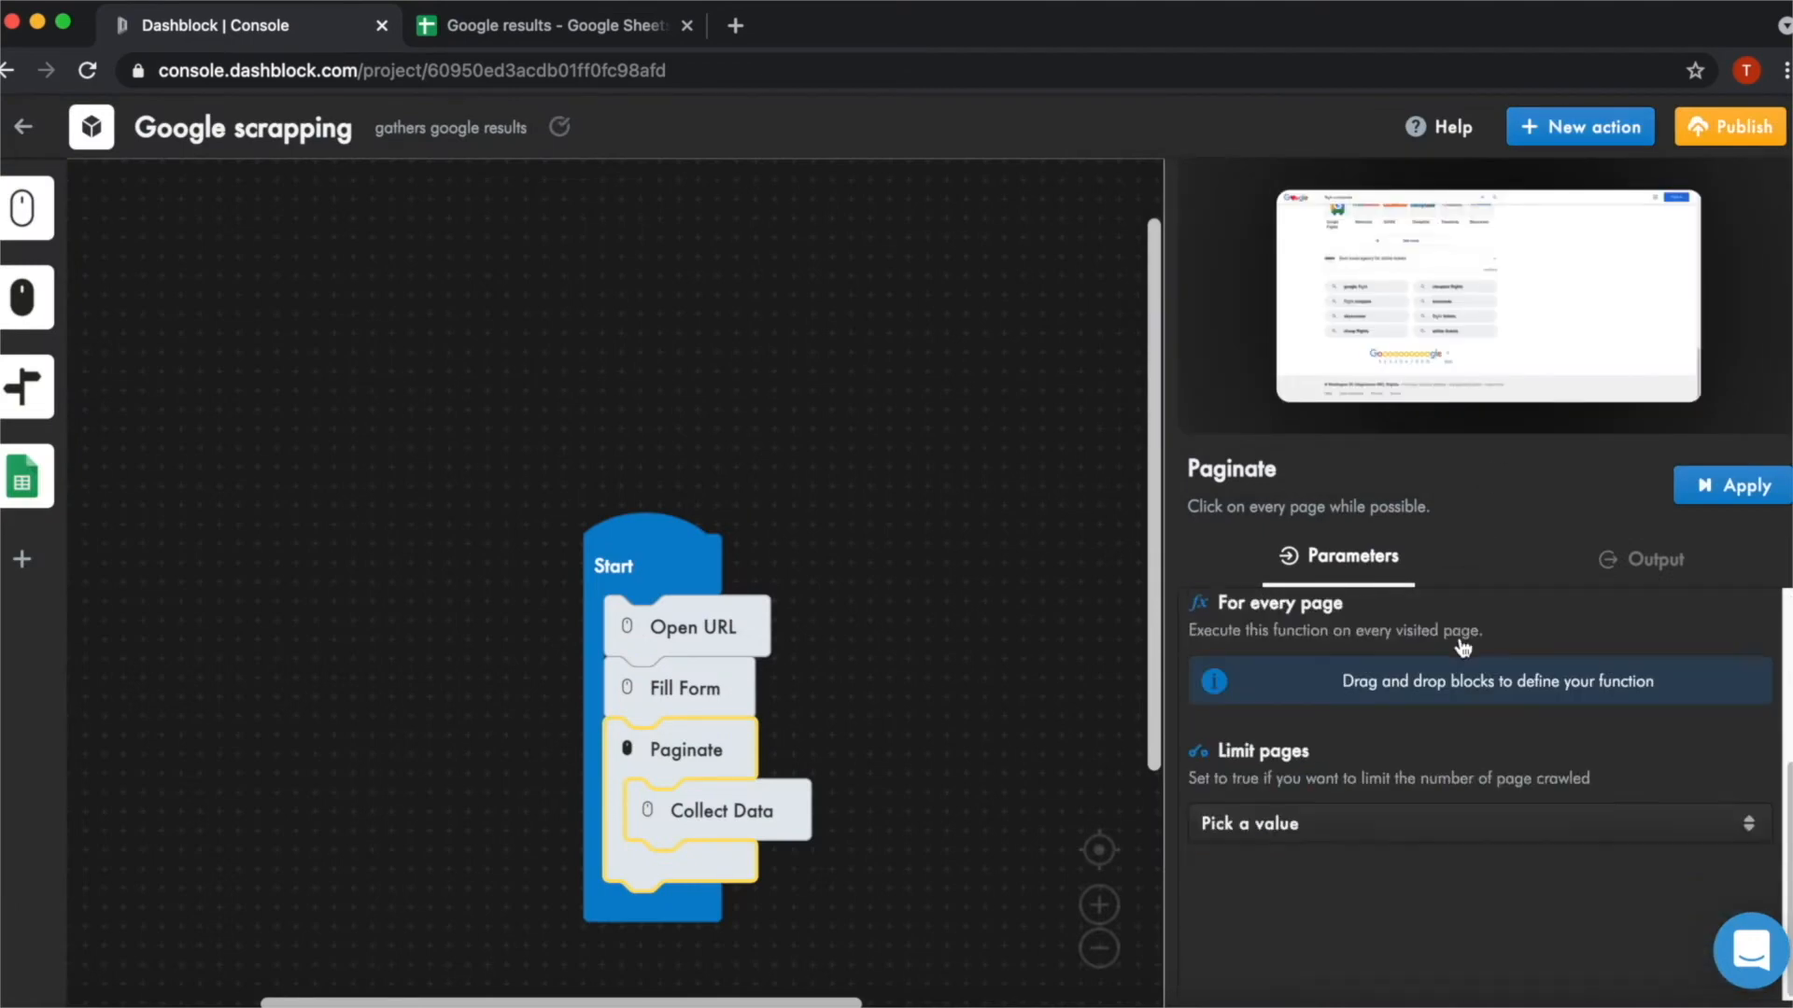
left_click(1405, 820)
left_click(1414, 884)
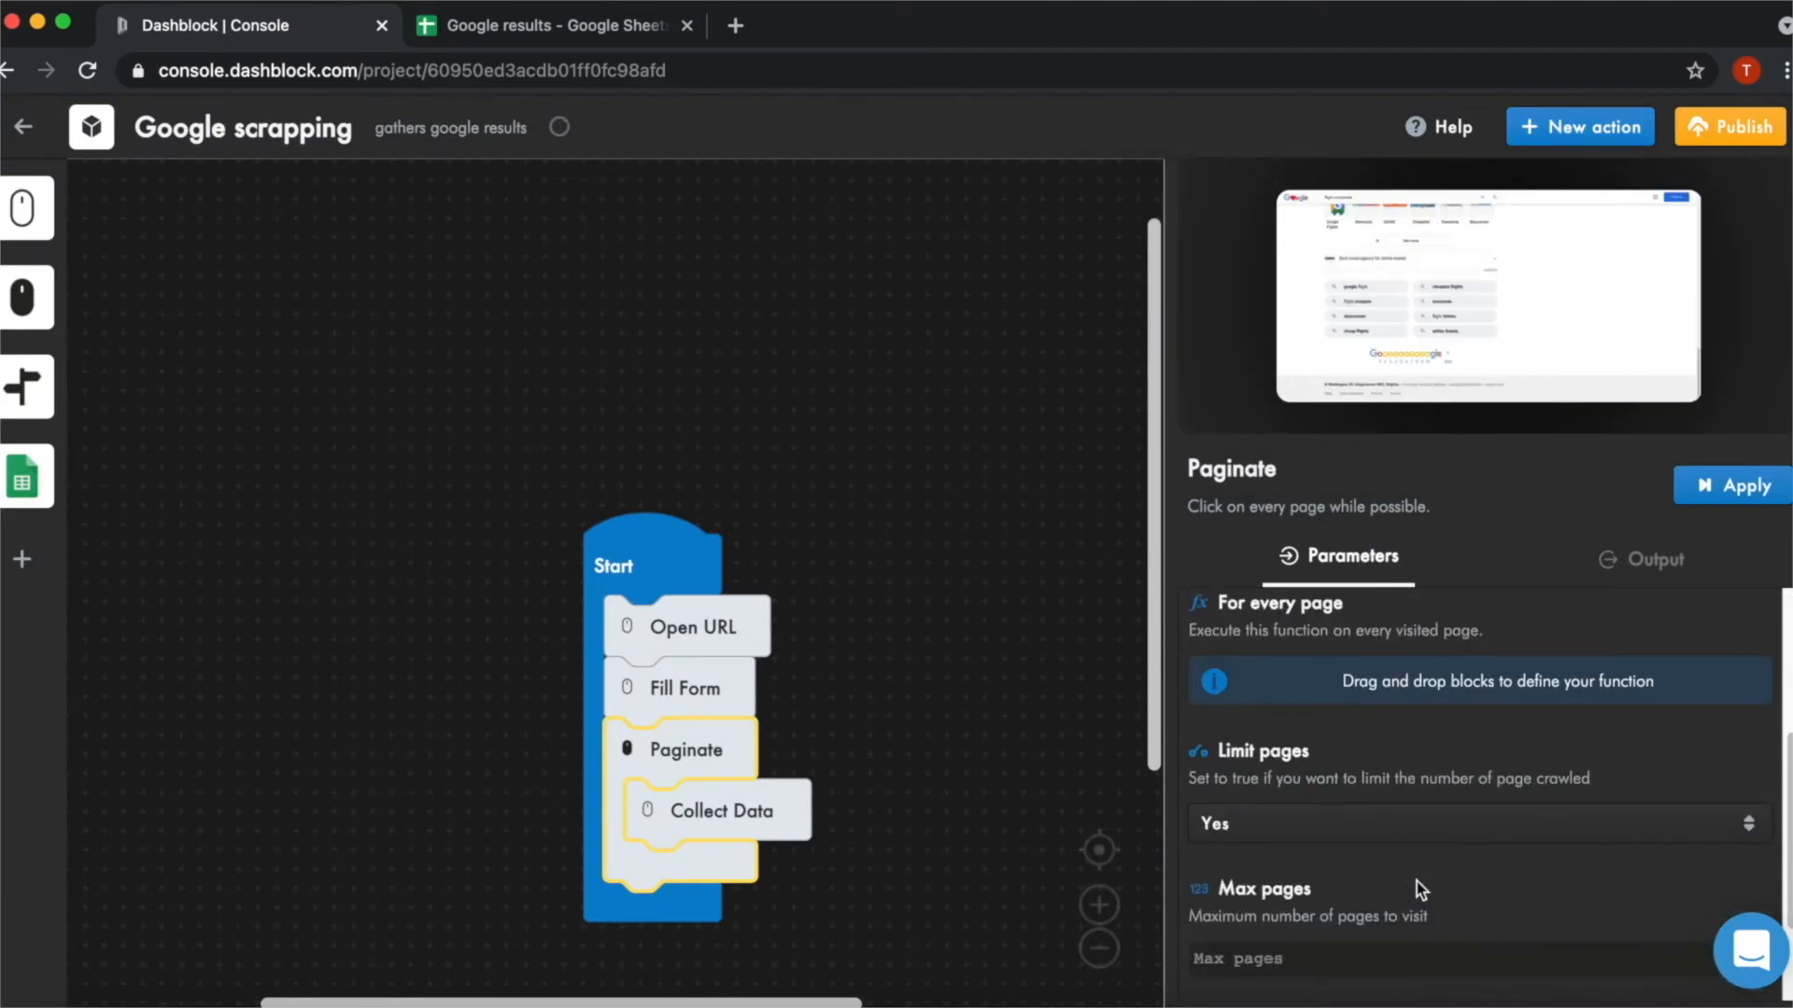
left_click(1300, 954)
type("5")
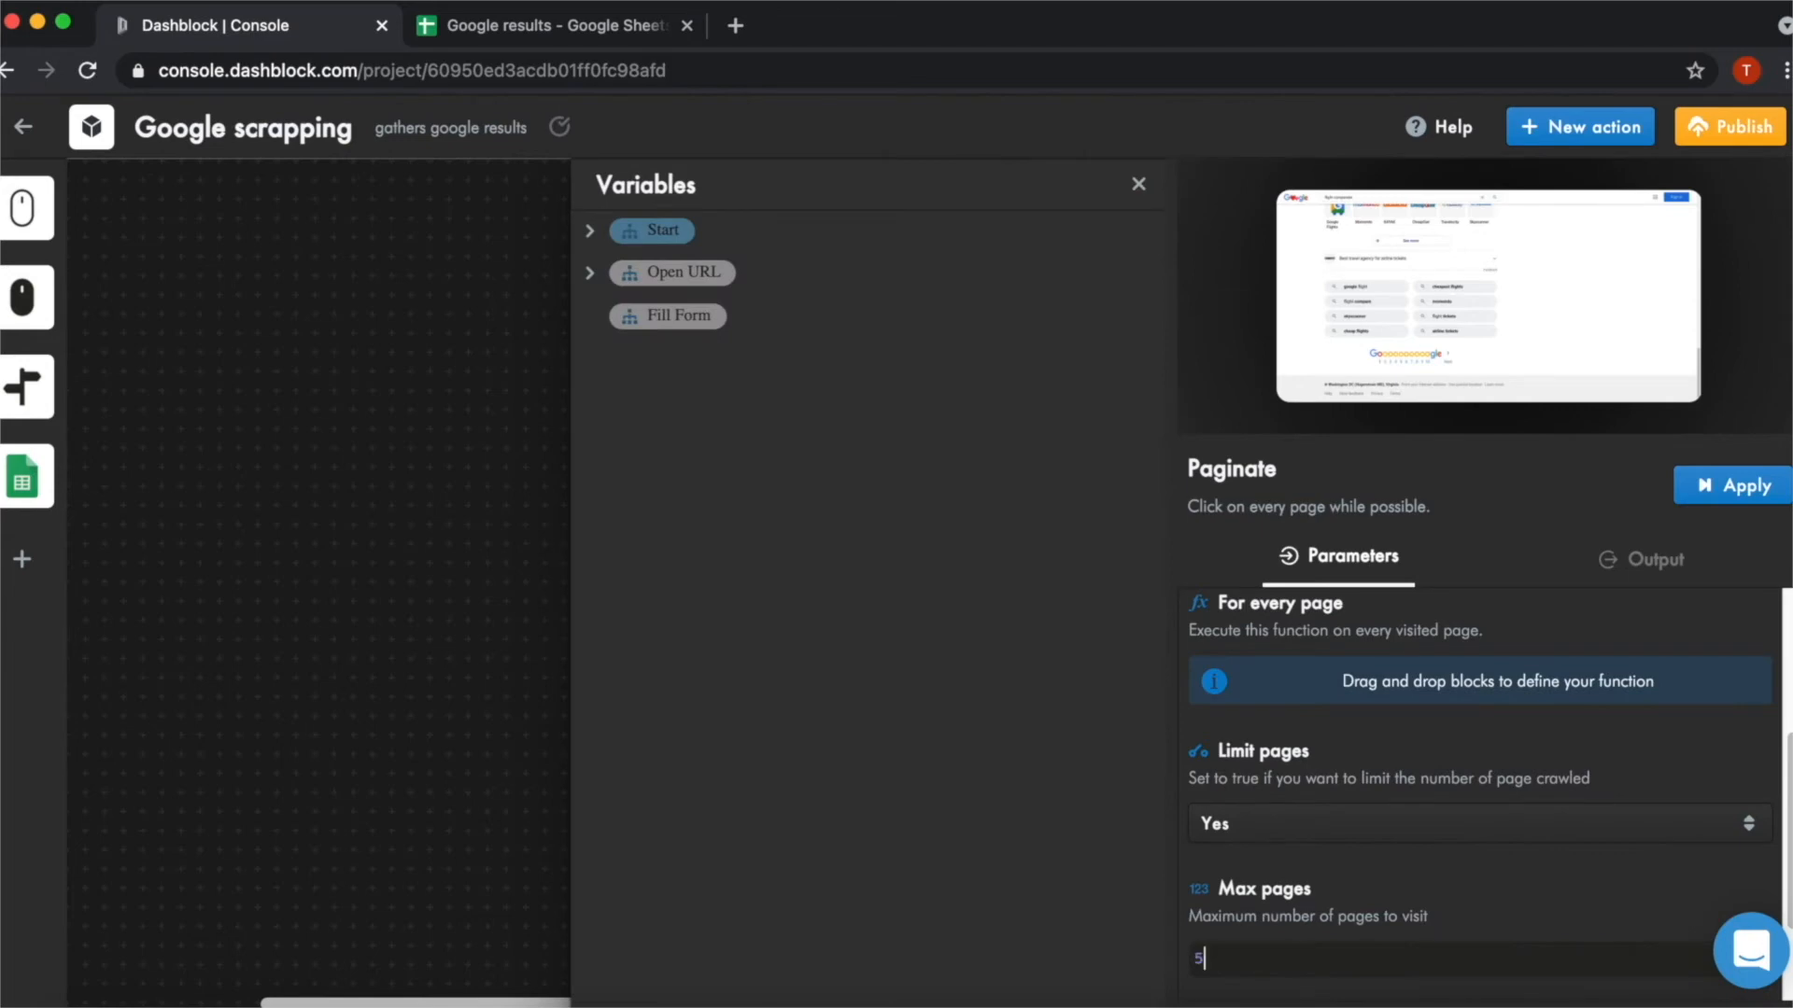
Apply the Paginate block and check the enlarged page preview while it runs
left_click(1755, 485)
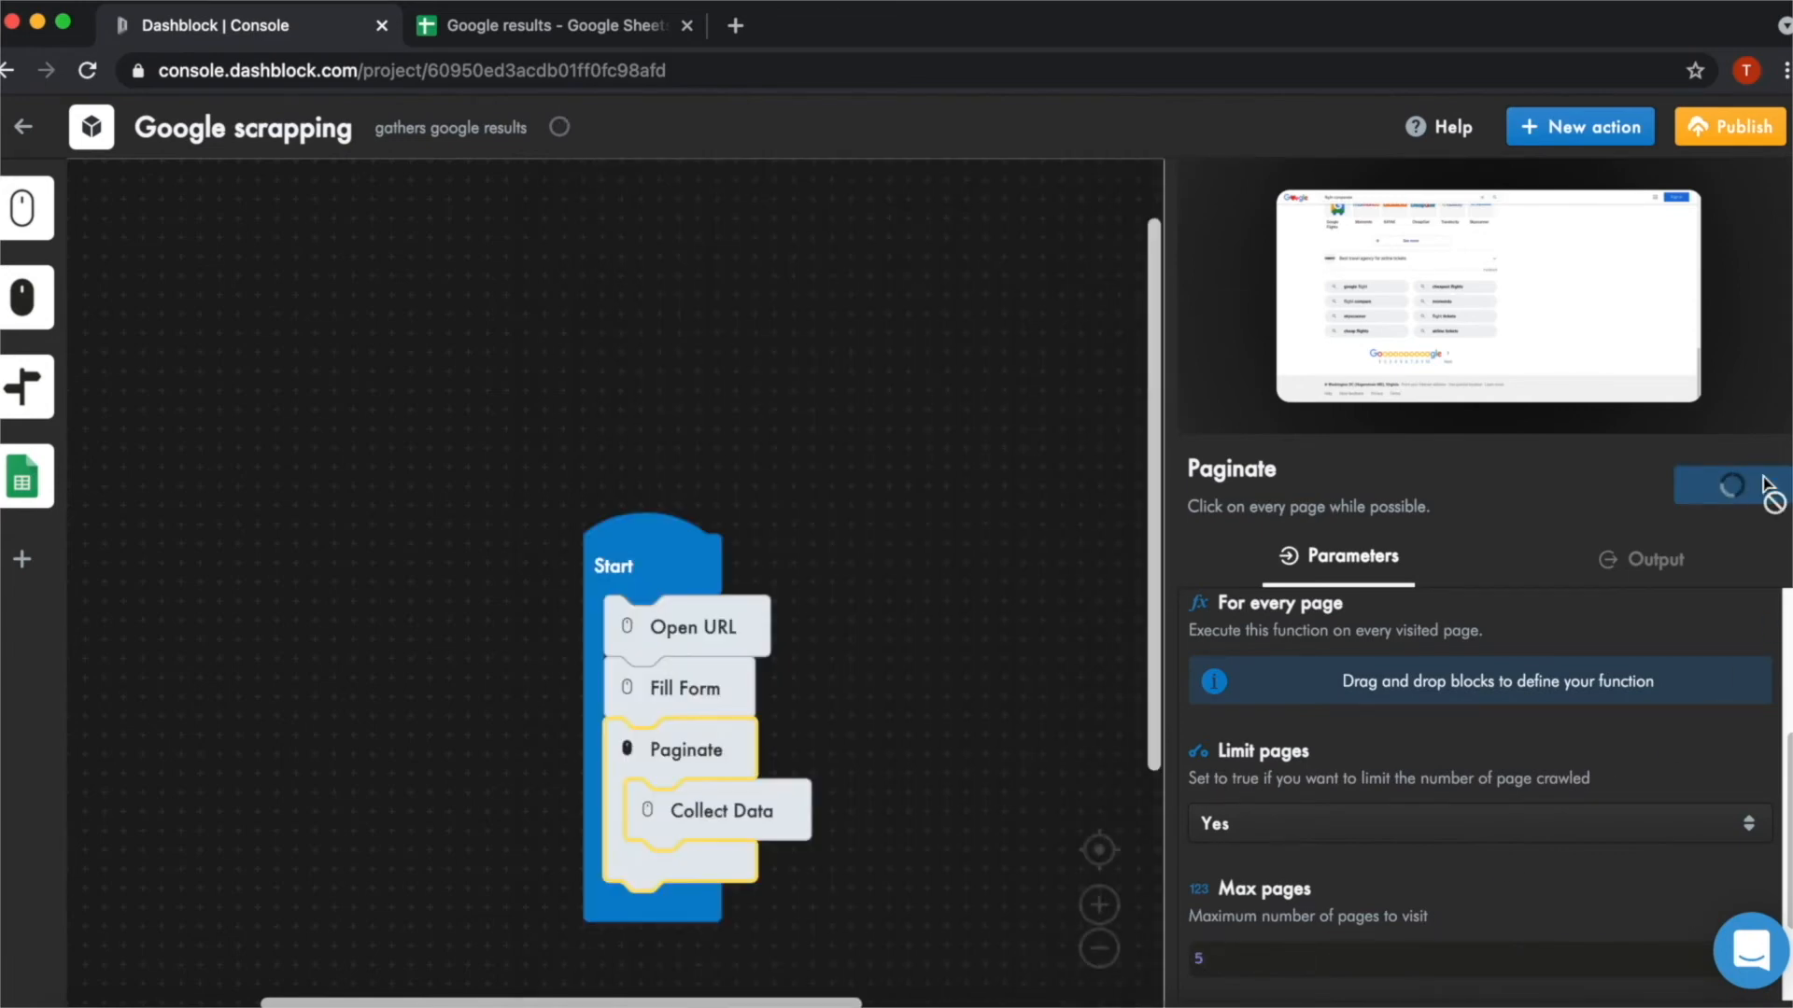
left_click(1554, 334)
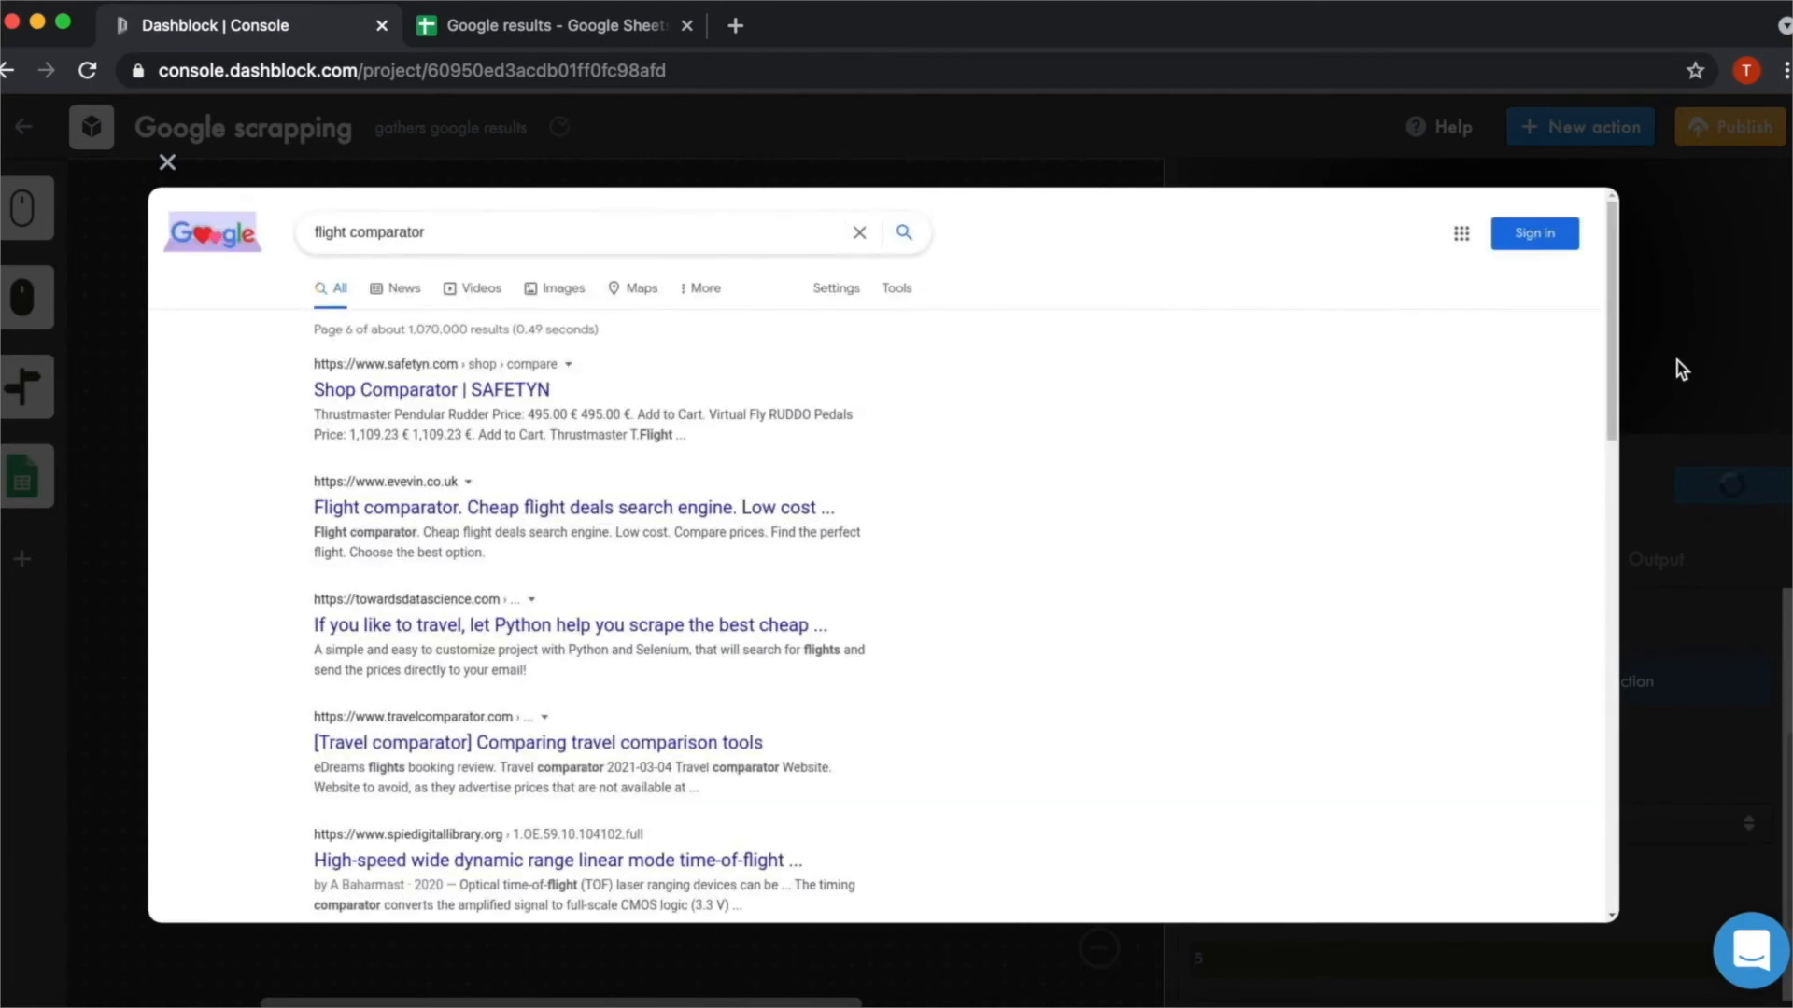
left_click(1677, 360)
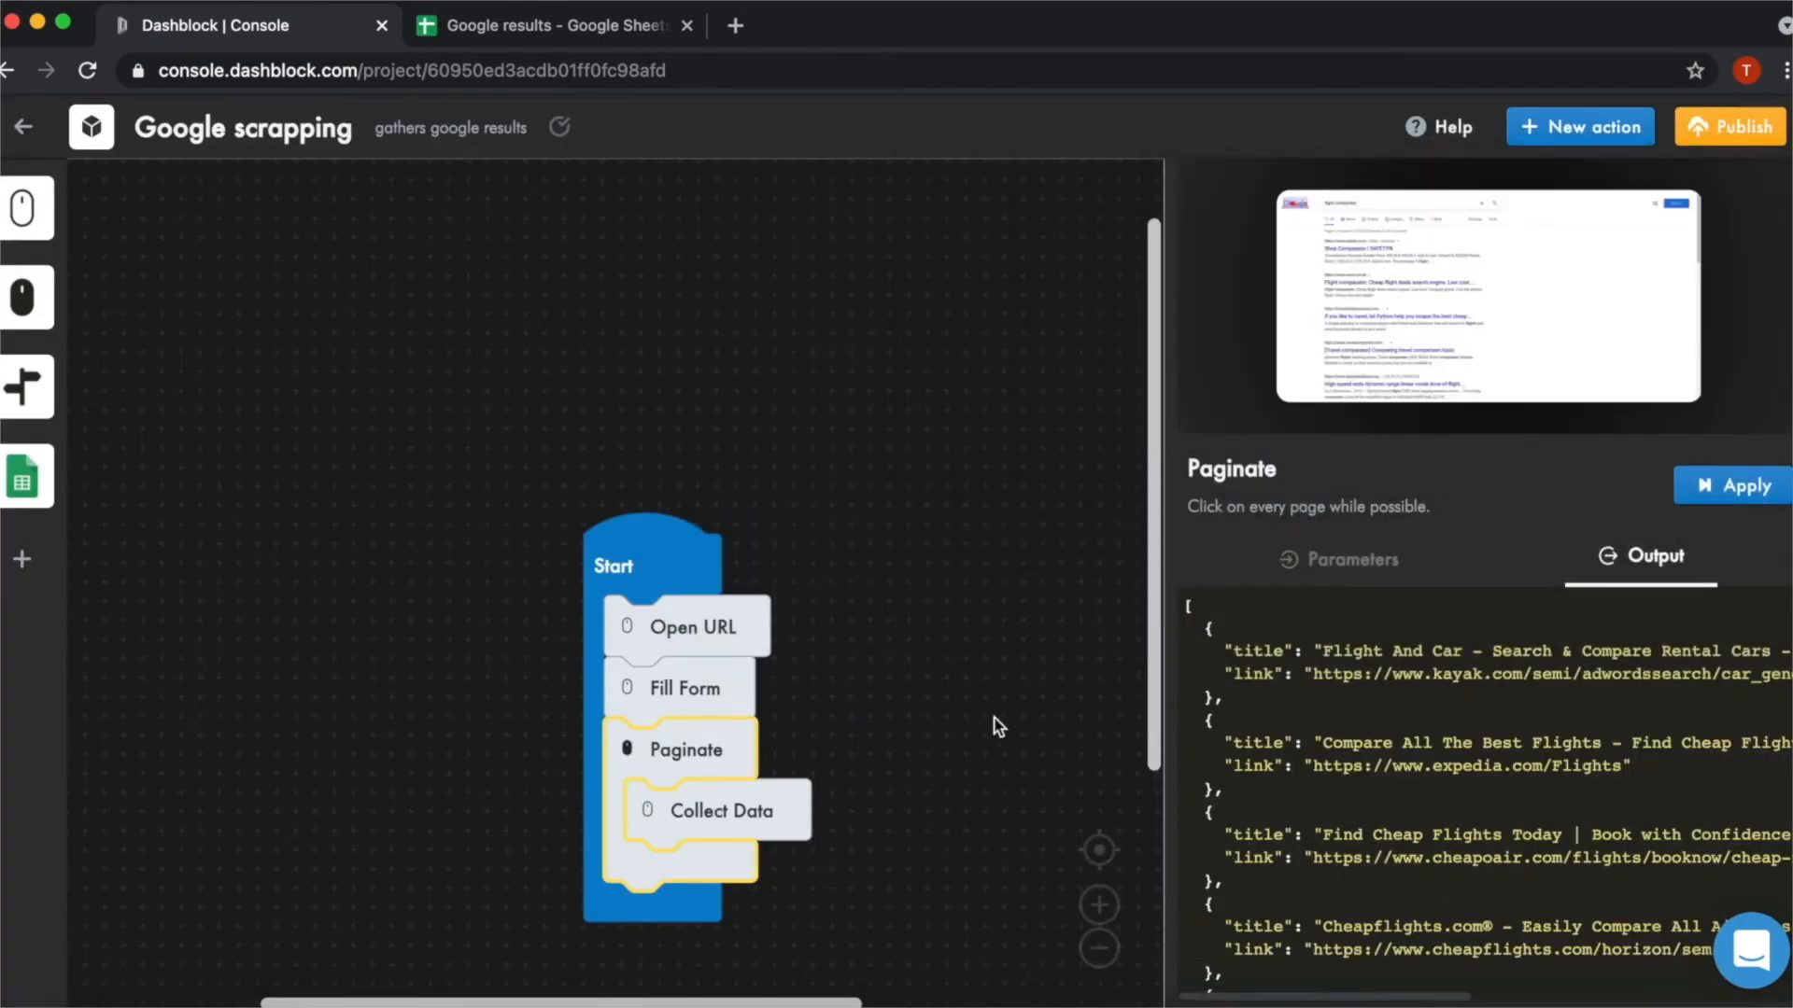
Add a Google Sheets Append All Rows block below Paginate and connect it to the existing Google account
left_click(24, 479)
left_click_drag(194, 530, 711, 911)
scroll(965, 788, "down", 2)
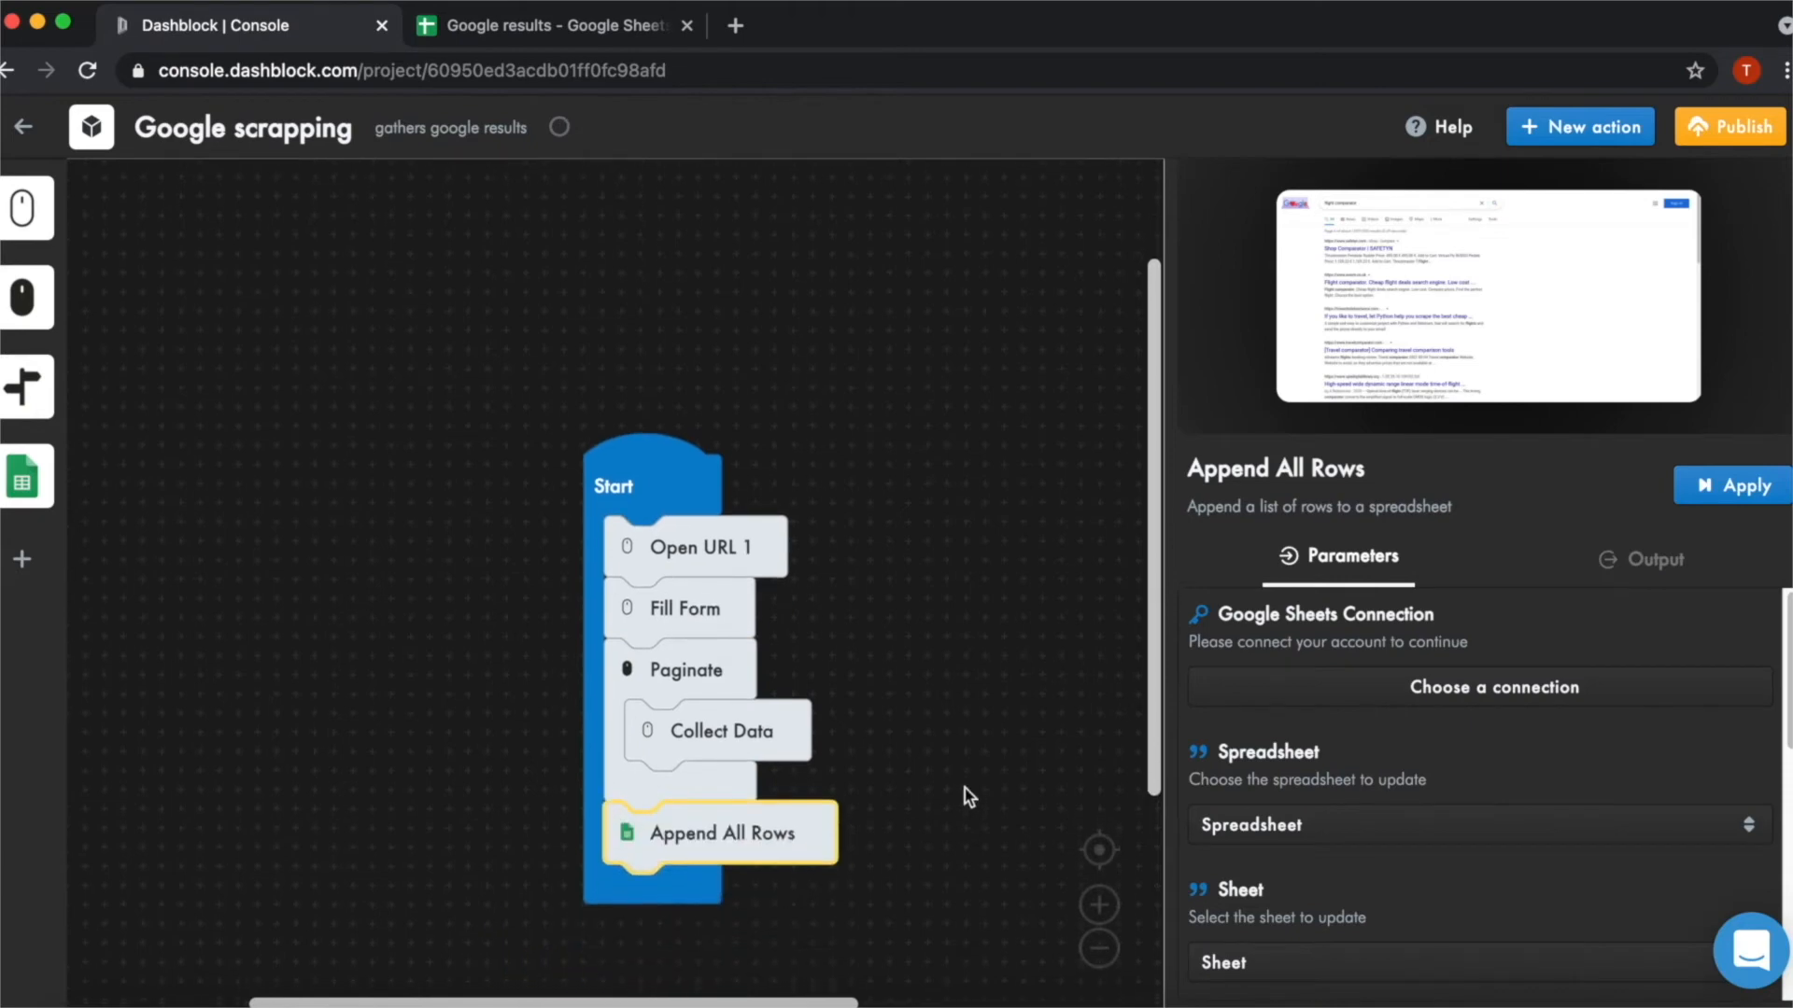
left_click(1357, 707)
left_click(1377, 809)
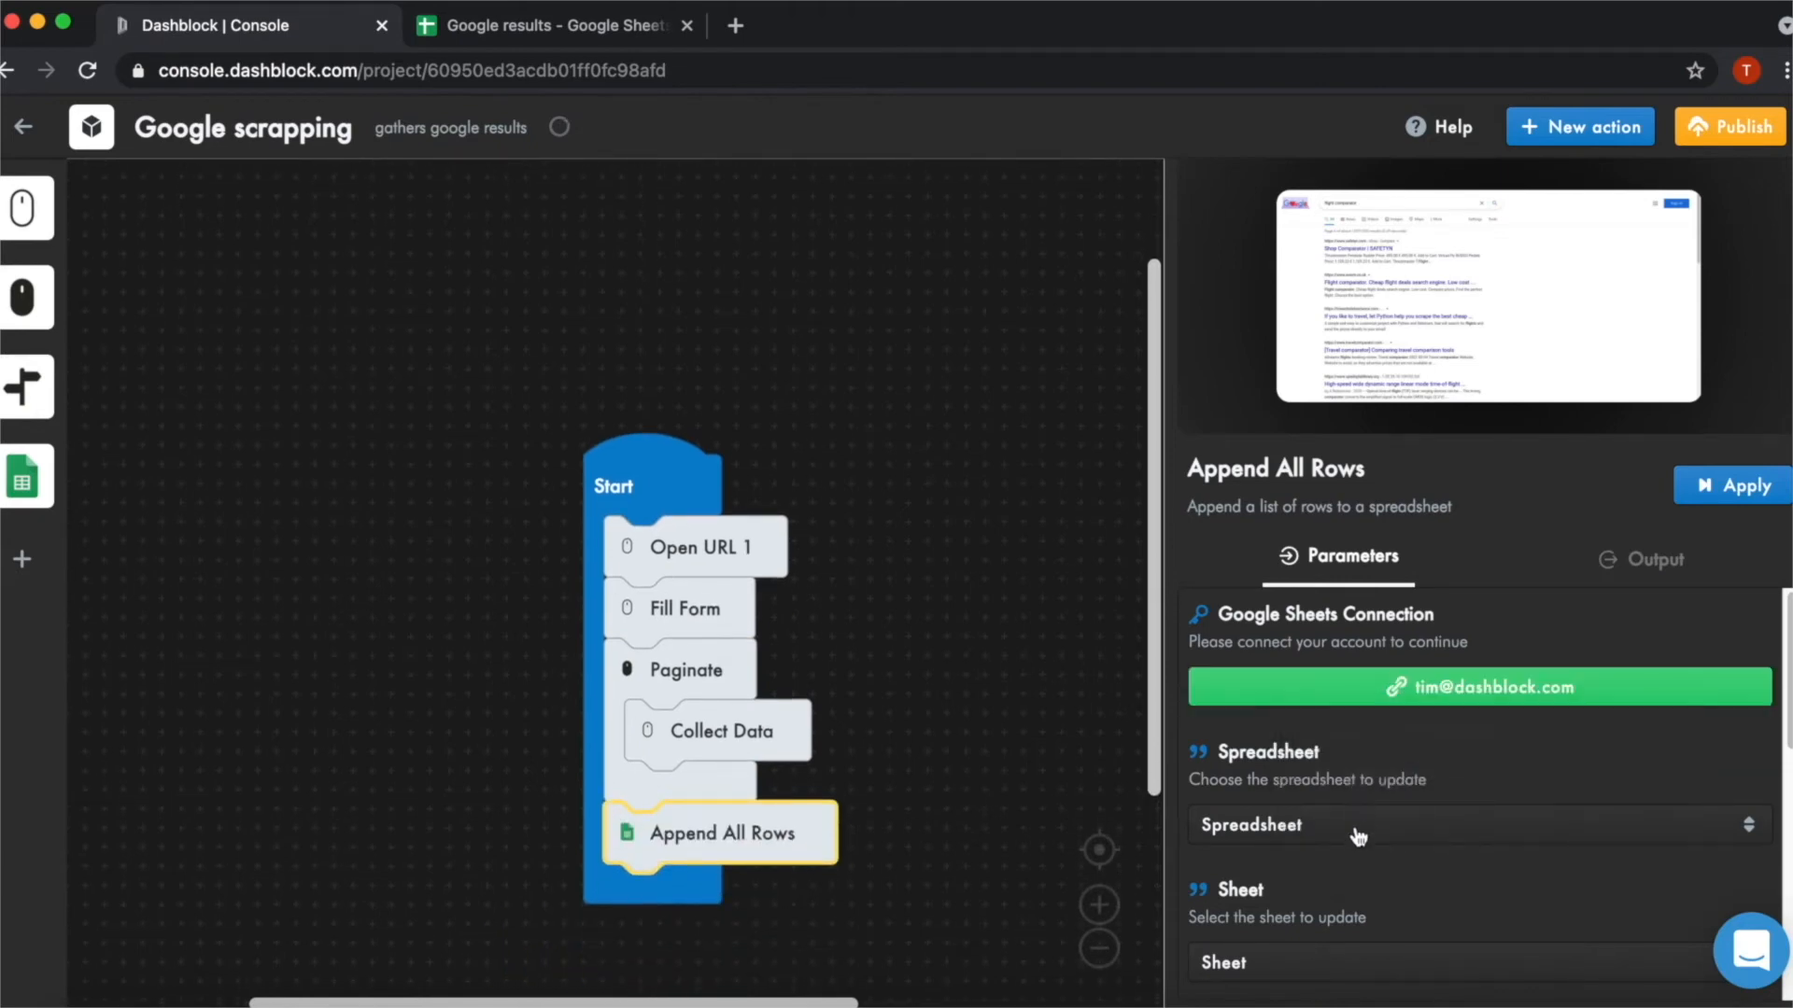
Set the Append All Rows destination to the Google results spreadsheet and its Flight comparators sheet
left_click(1356, 840)
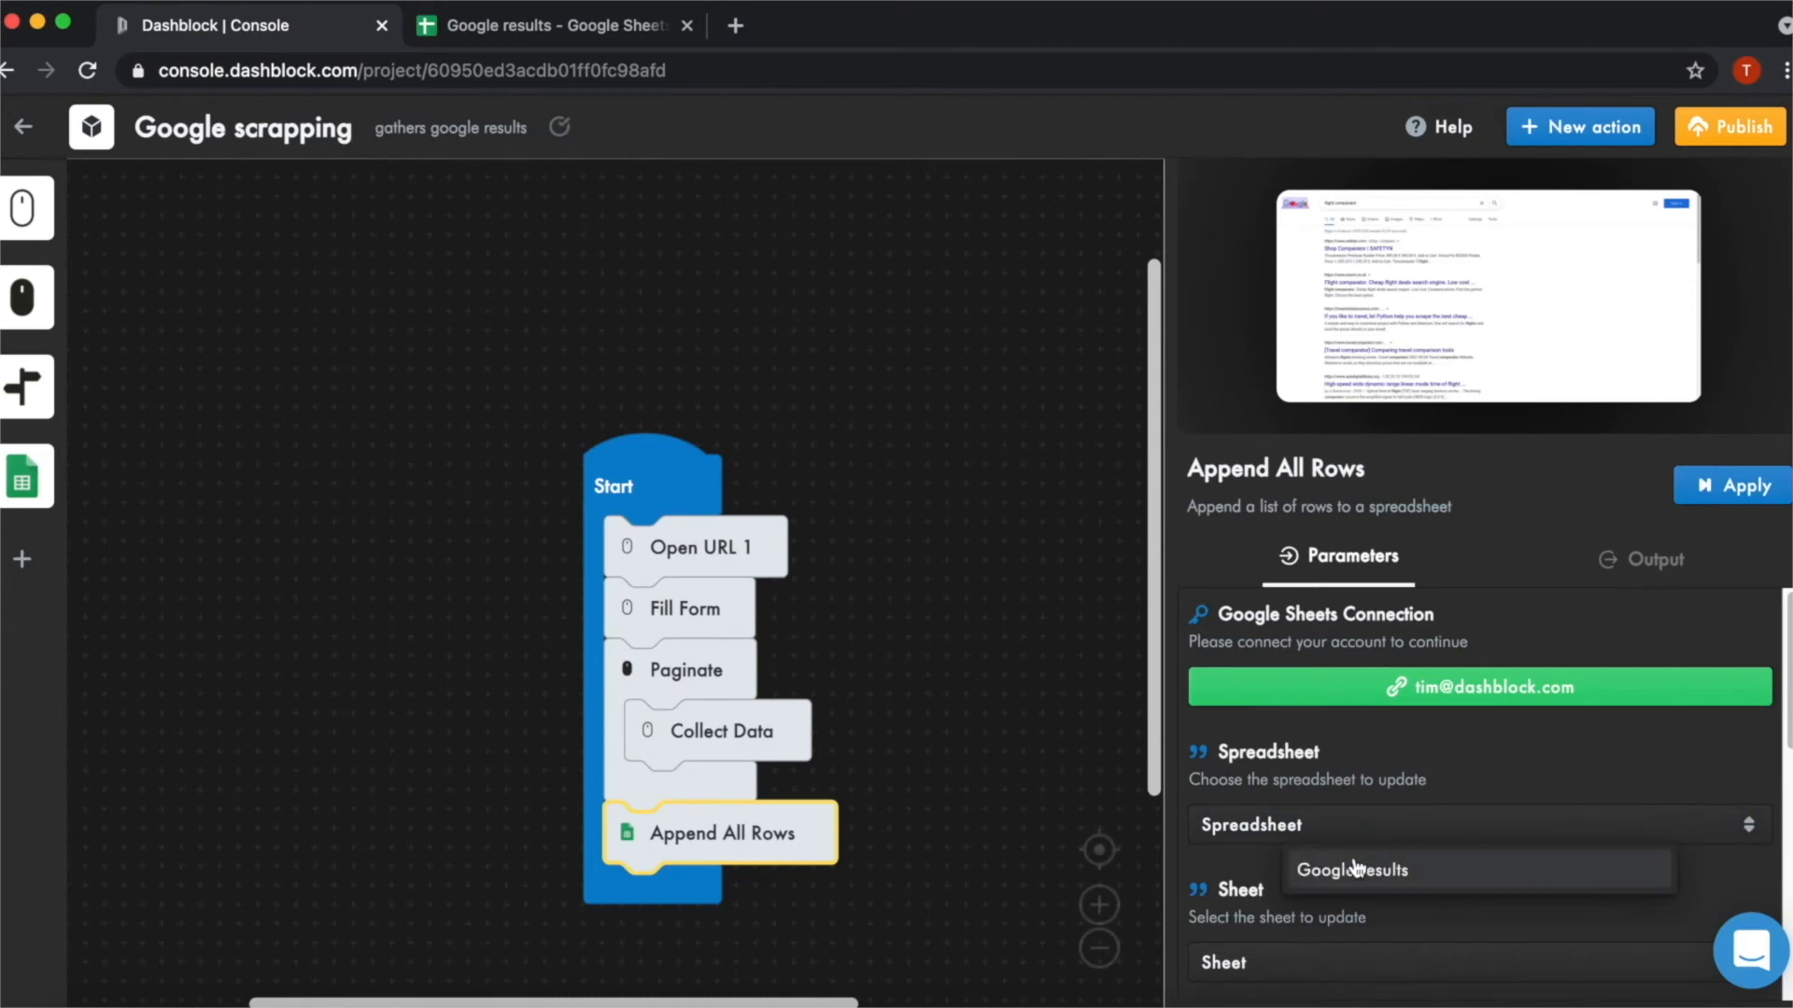
left_click(1361, 864)
scroll(1354, 834, "down", 2)
left_click(1334, 882)
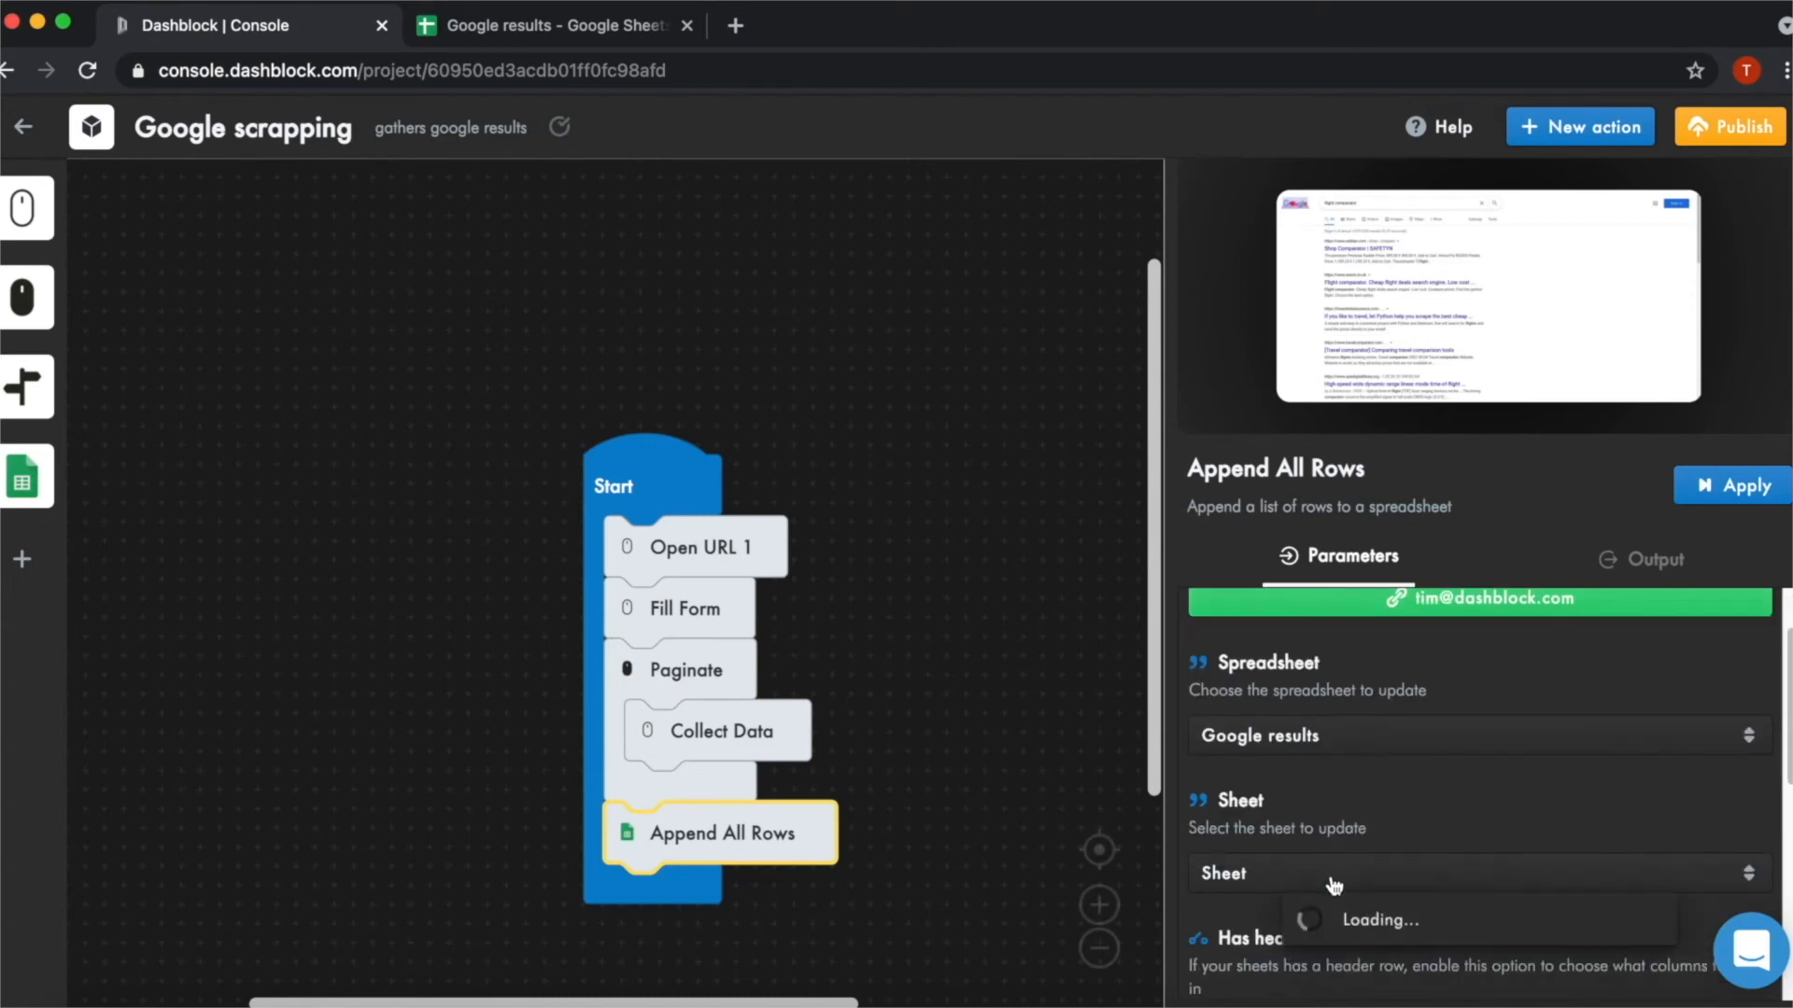
left_click(1363, 918)
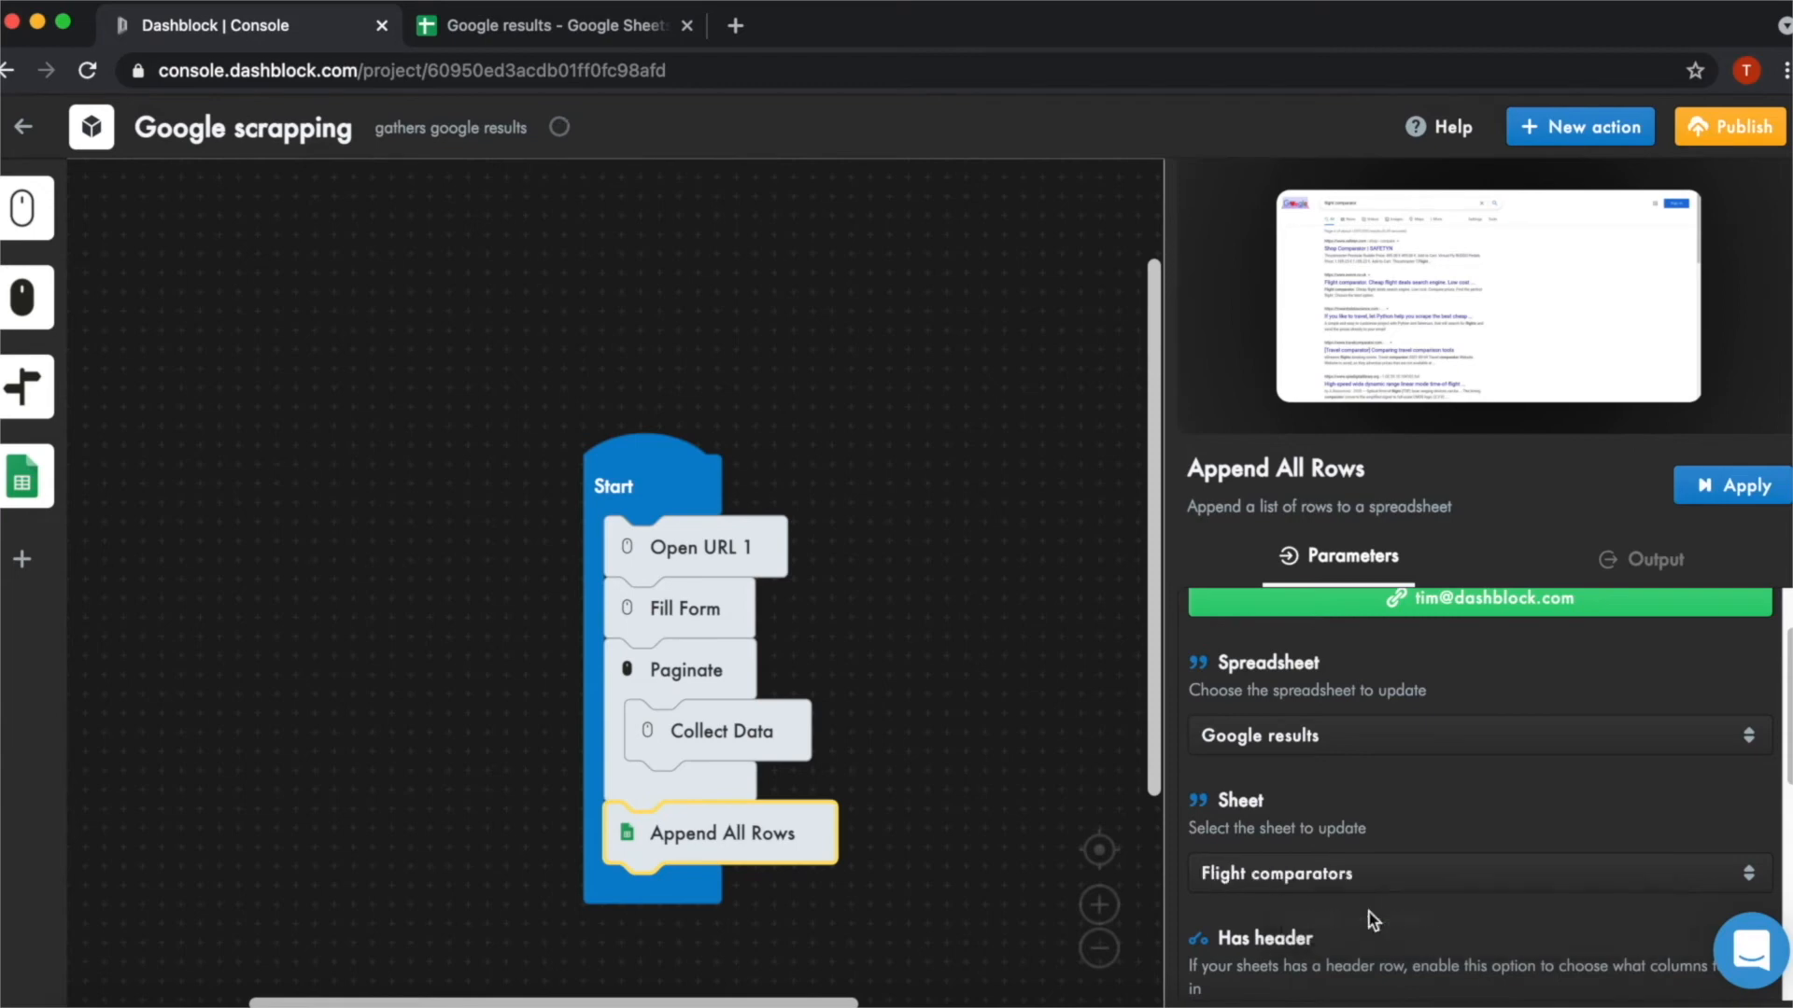
Set Has header to Yes for Append All Rows and check the column headings in the Google results spreadsheet
scroll(1382, 823, "down", 1)
scroll(1381, 824, "down", 5)
left_click(1264, 701)
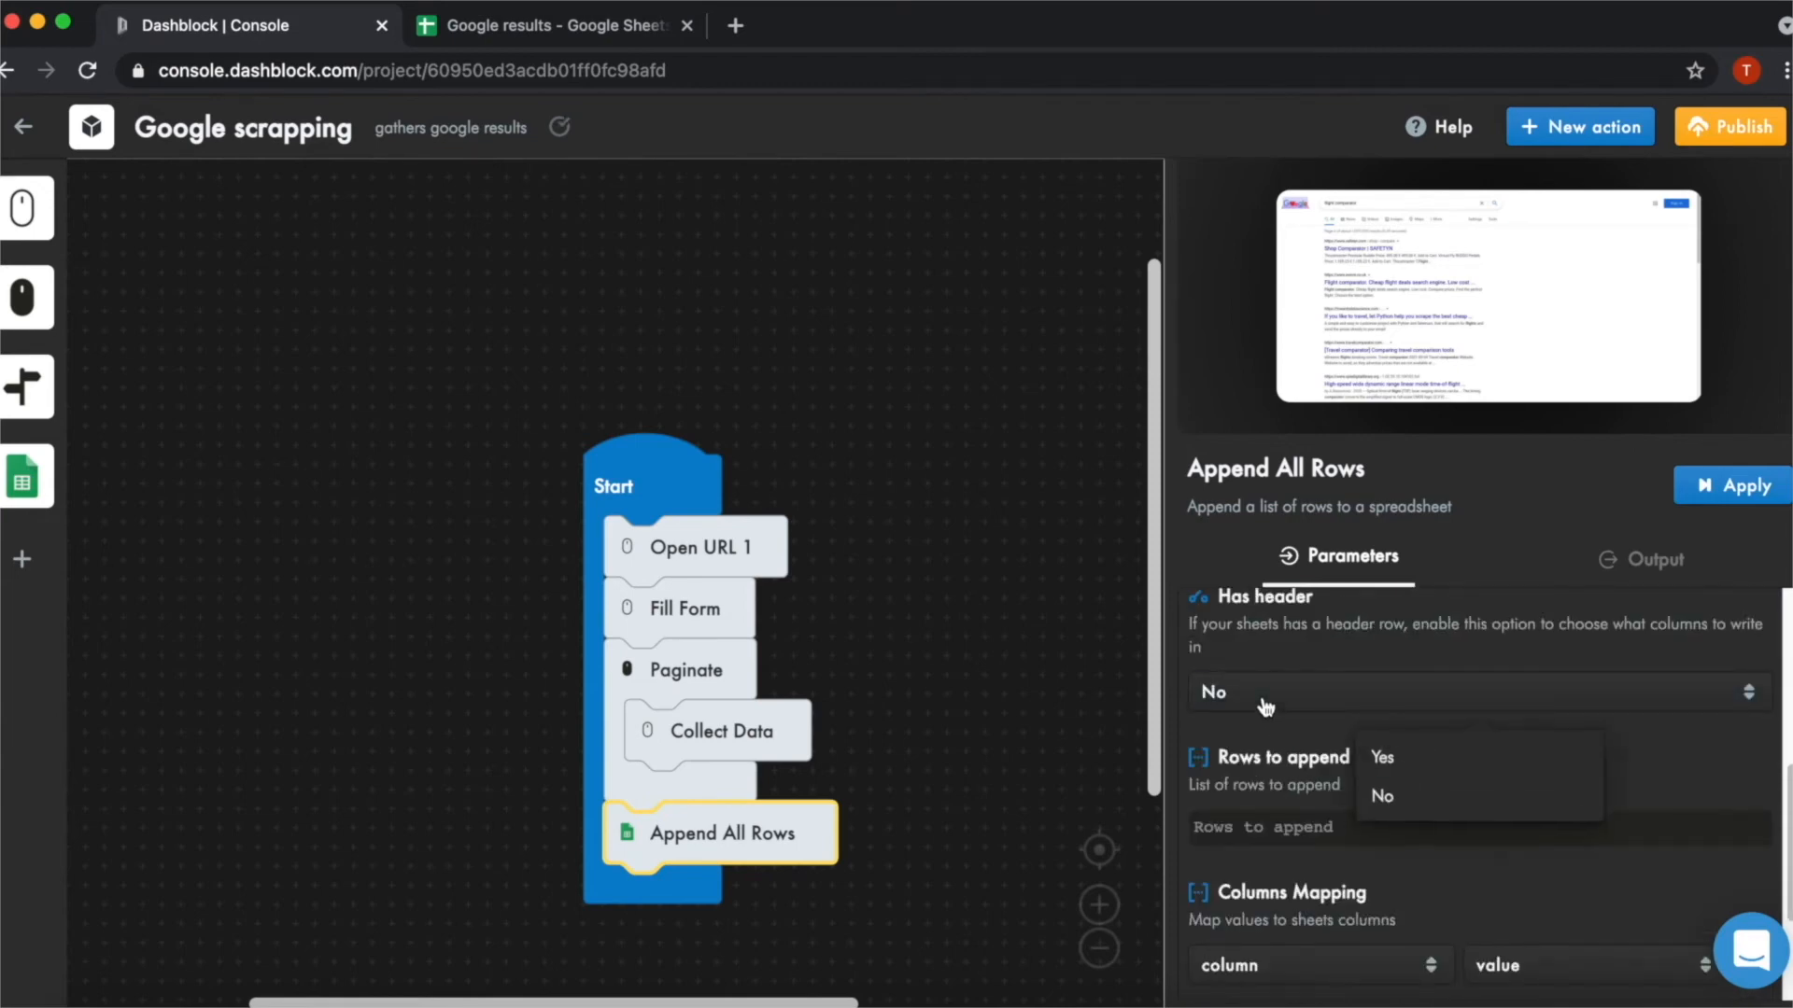
left_click(1382, 757)
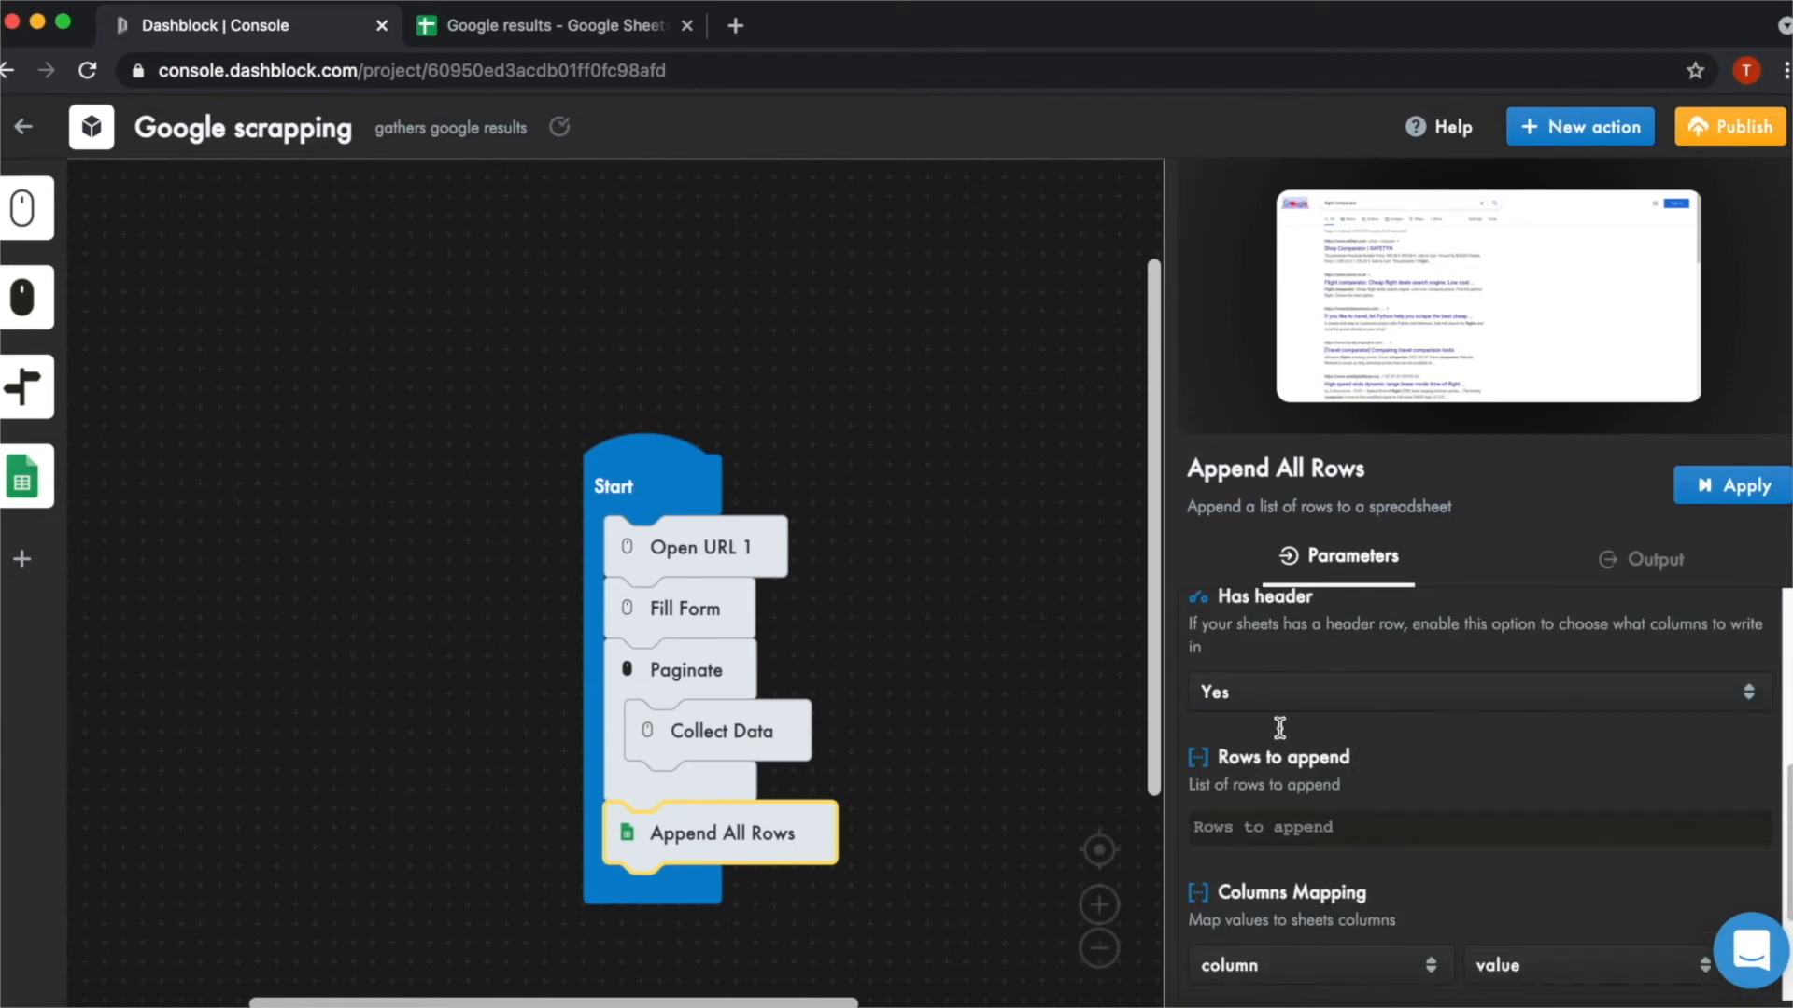
left_click(528, 36)
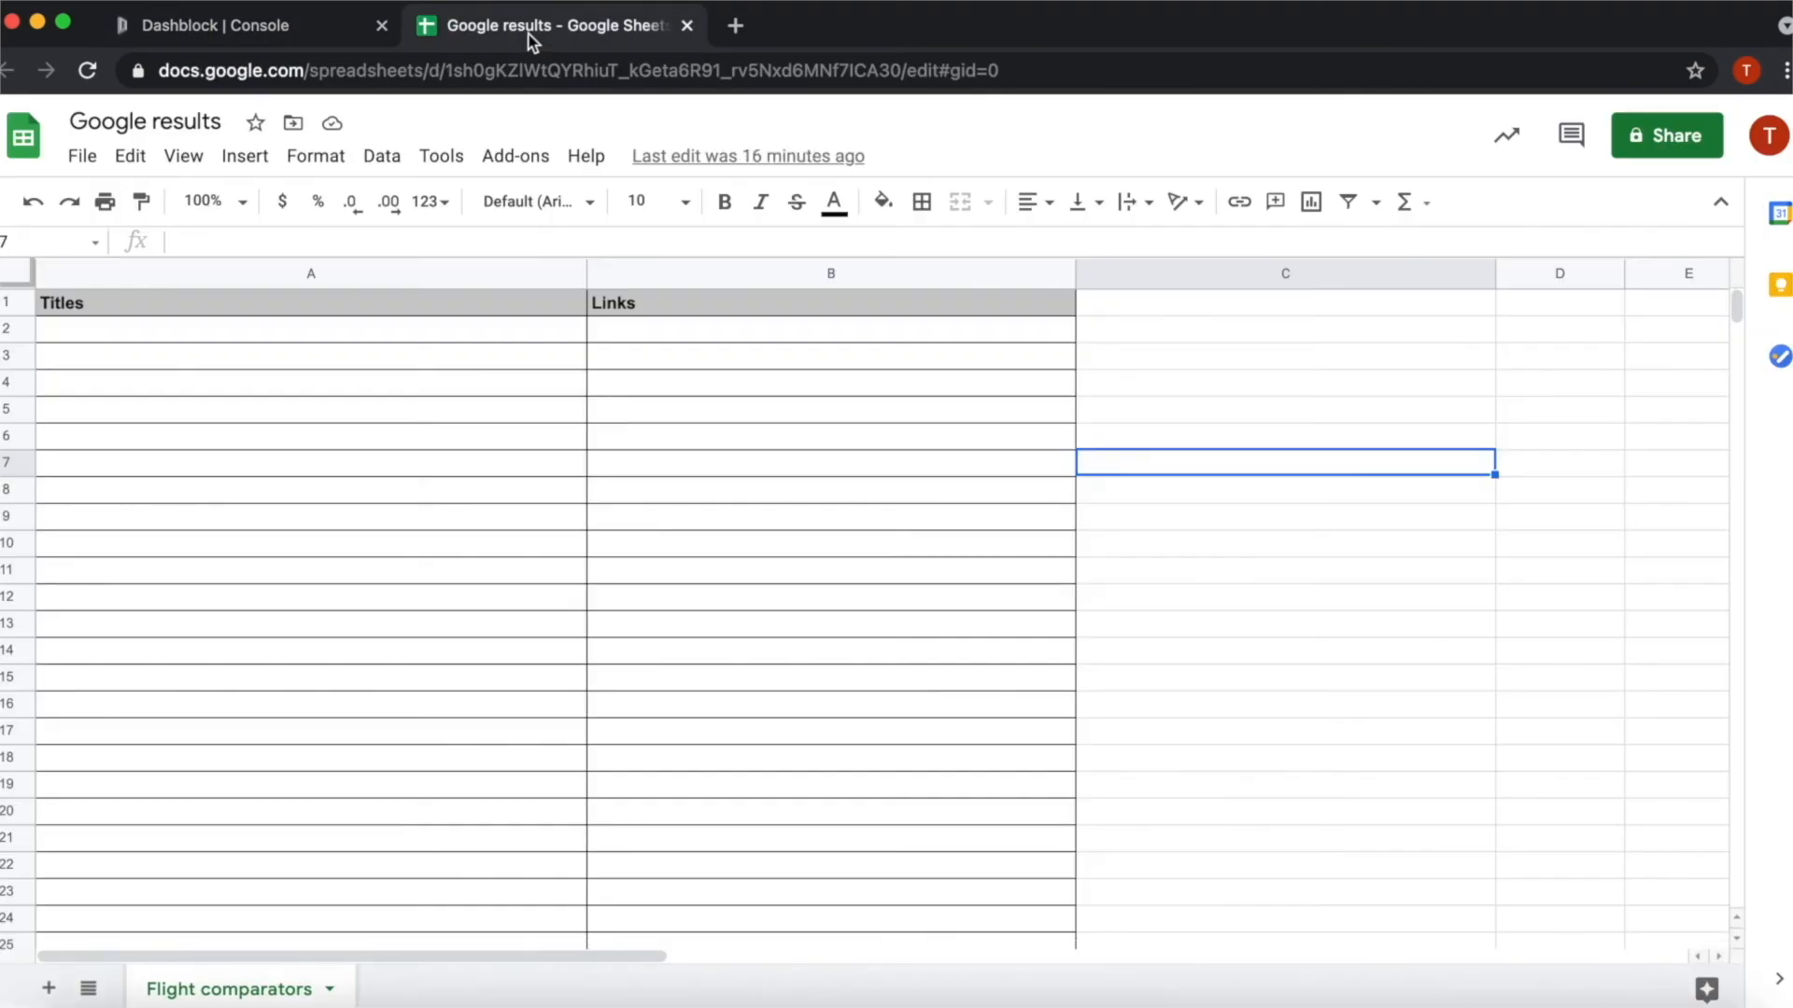
left_click(265, 25)
Use the Paginate output as the rows to append, mapping Titles [A] to title and Links [B] to link
left_click(1311, 828)
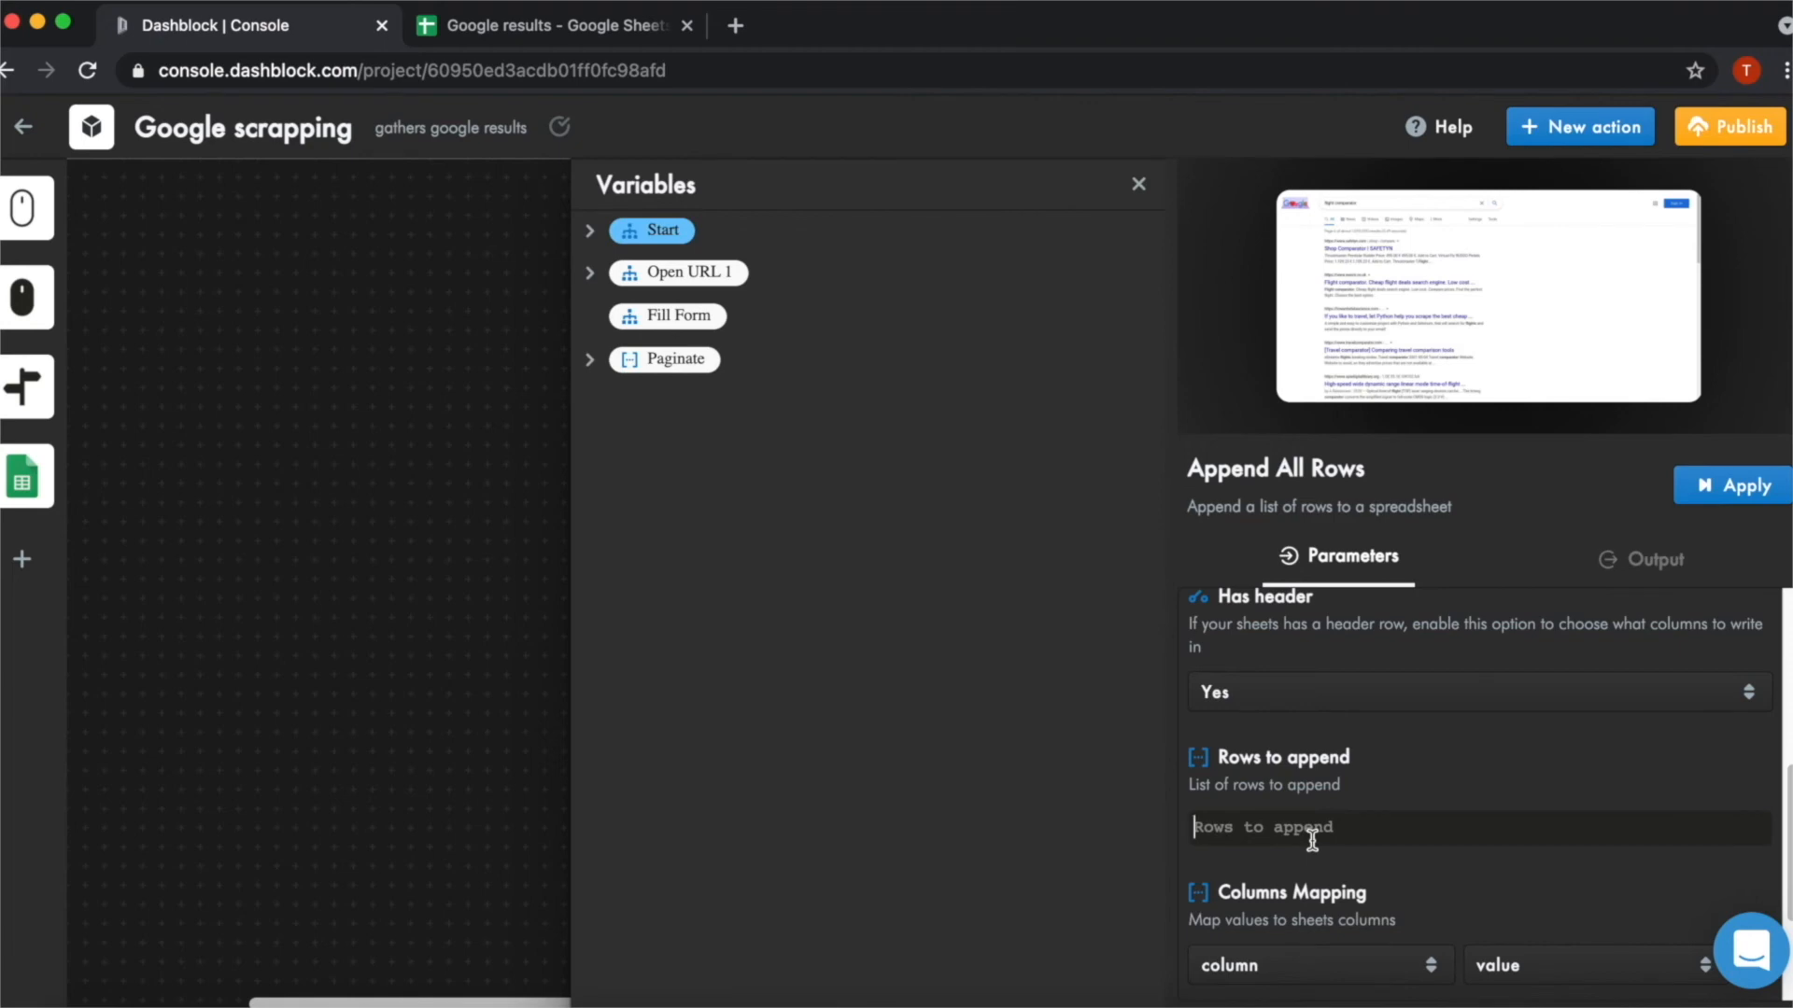
left_click(676, 362)
scroll(1324, 812, "down", 1)
left_click(1372, 845)
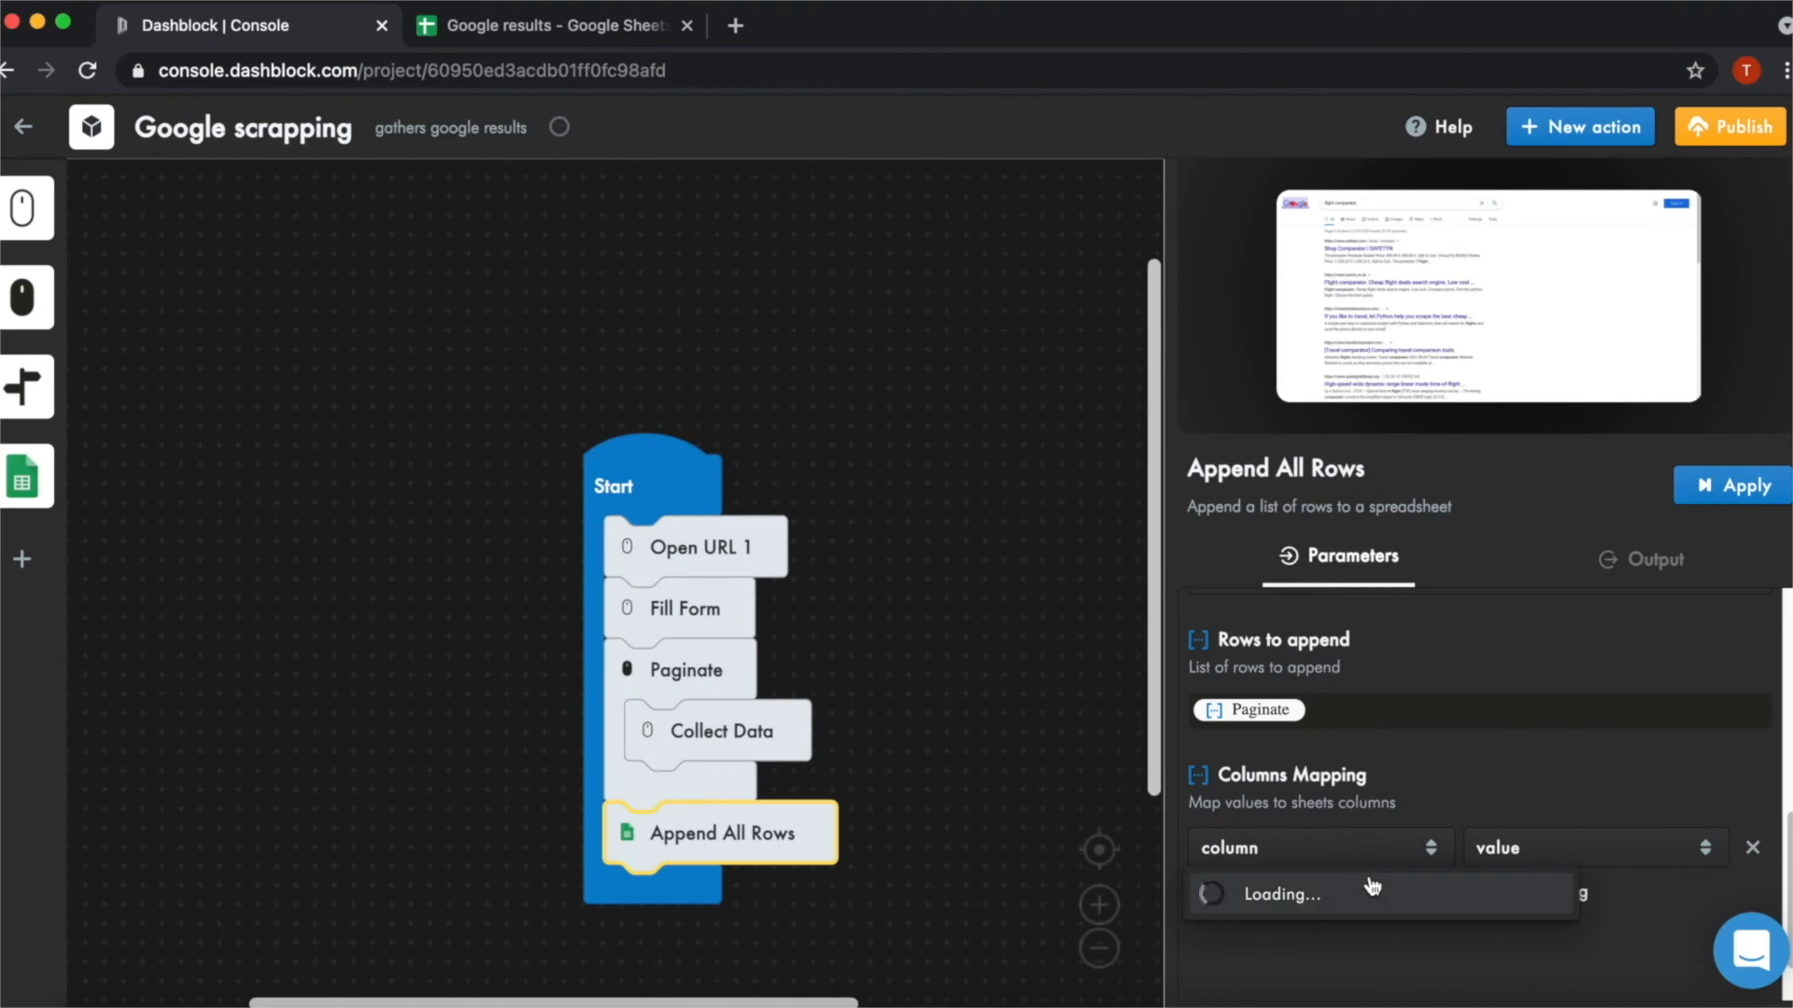
left_click(1360, 665)
left_click(1517, 848)
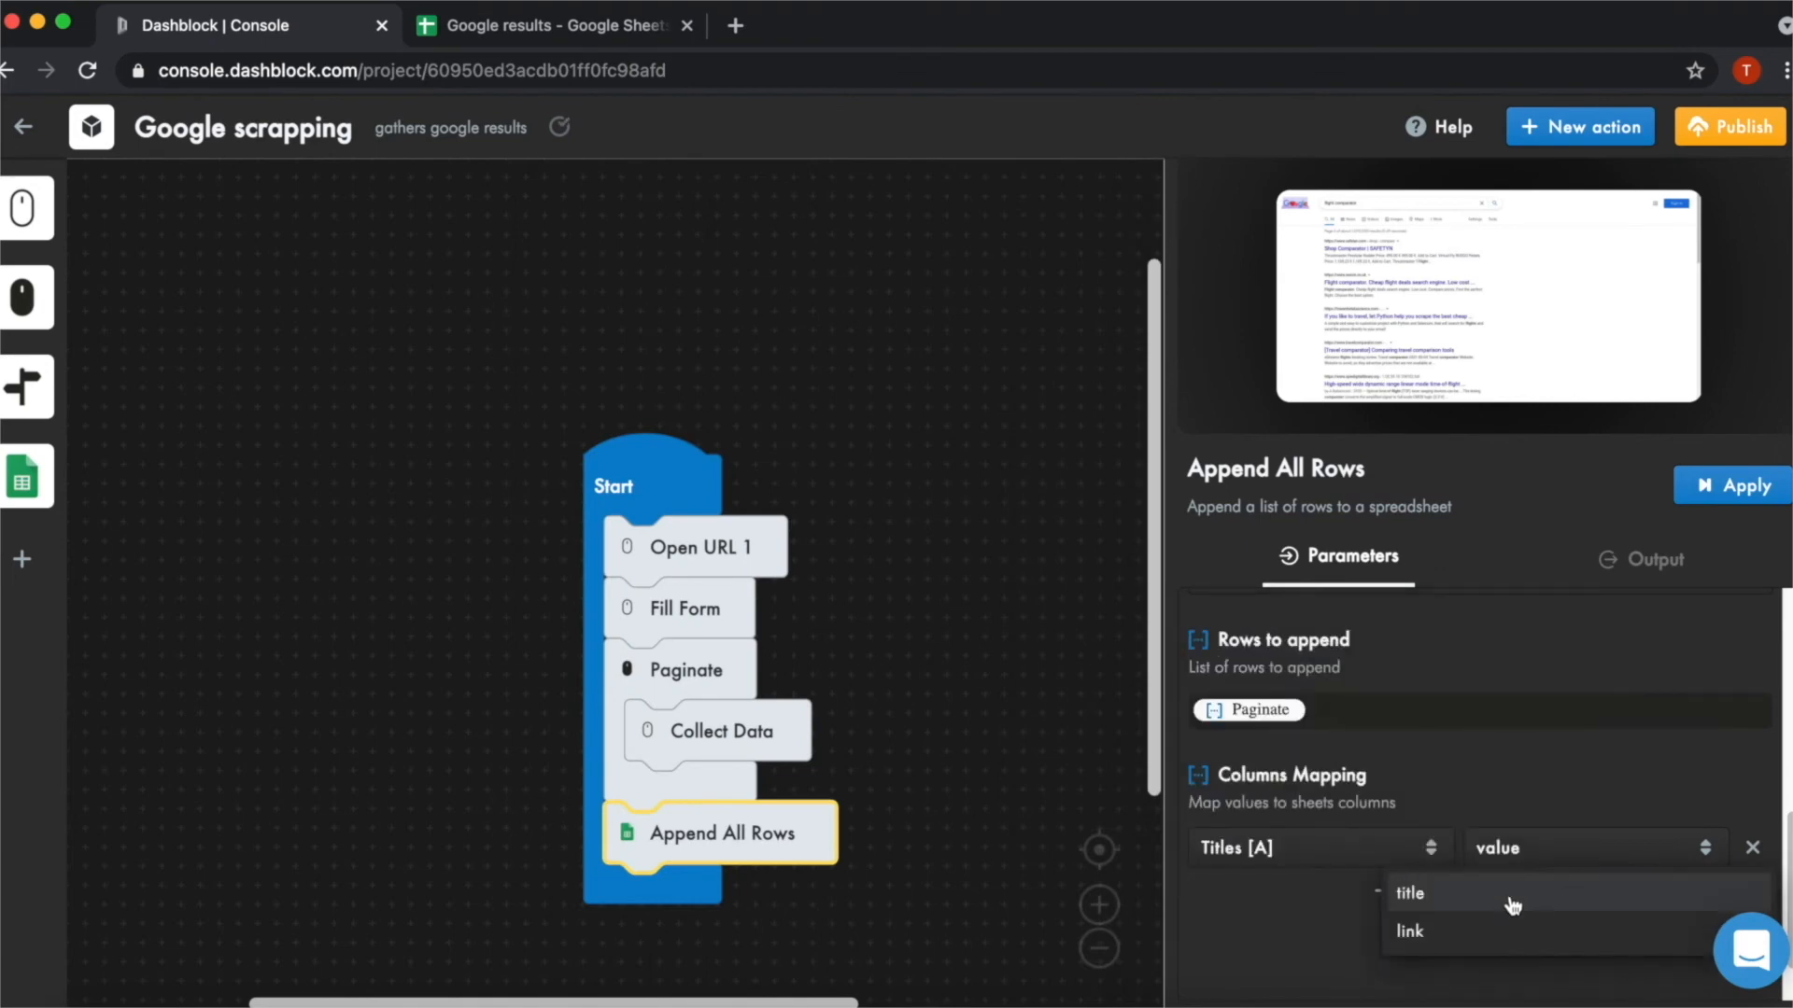
left_click(1512, 906)
left_click(1394, 899)
left_click(1372, 892)
left_click(1254, 702)
left_click(1516, 859)
left_click(1505, 943)
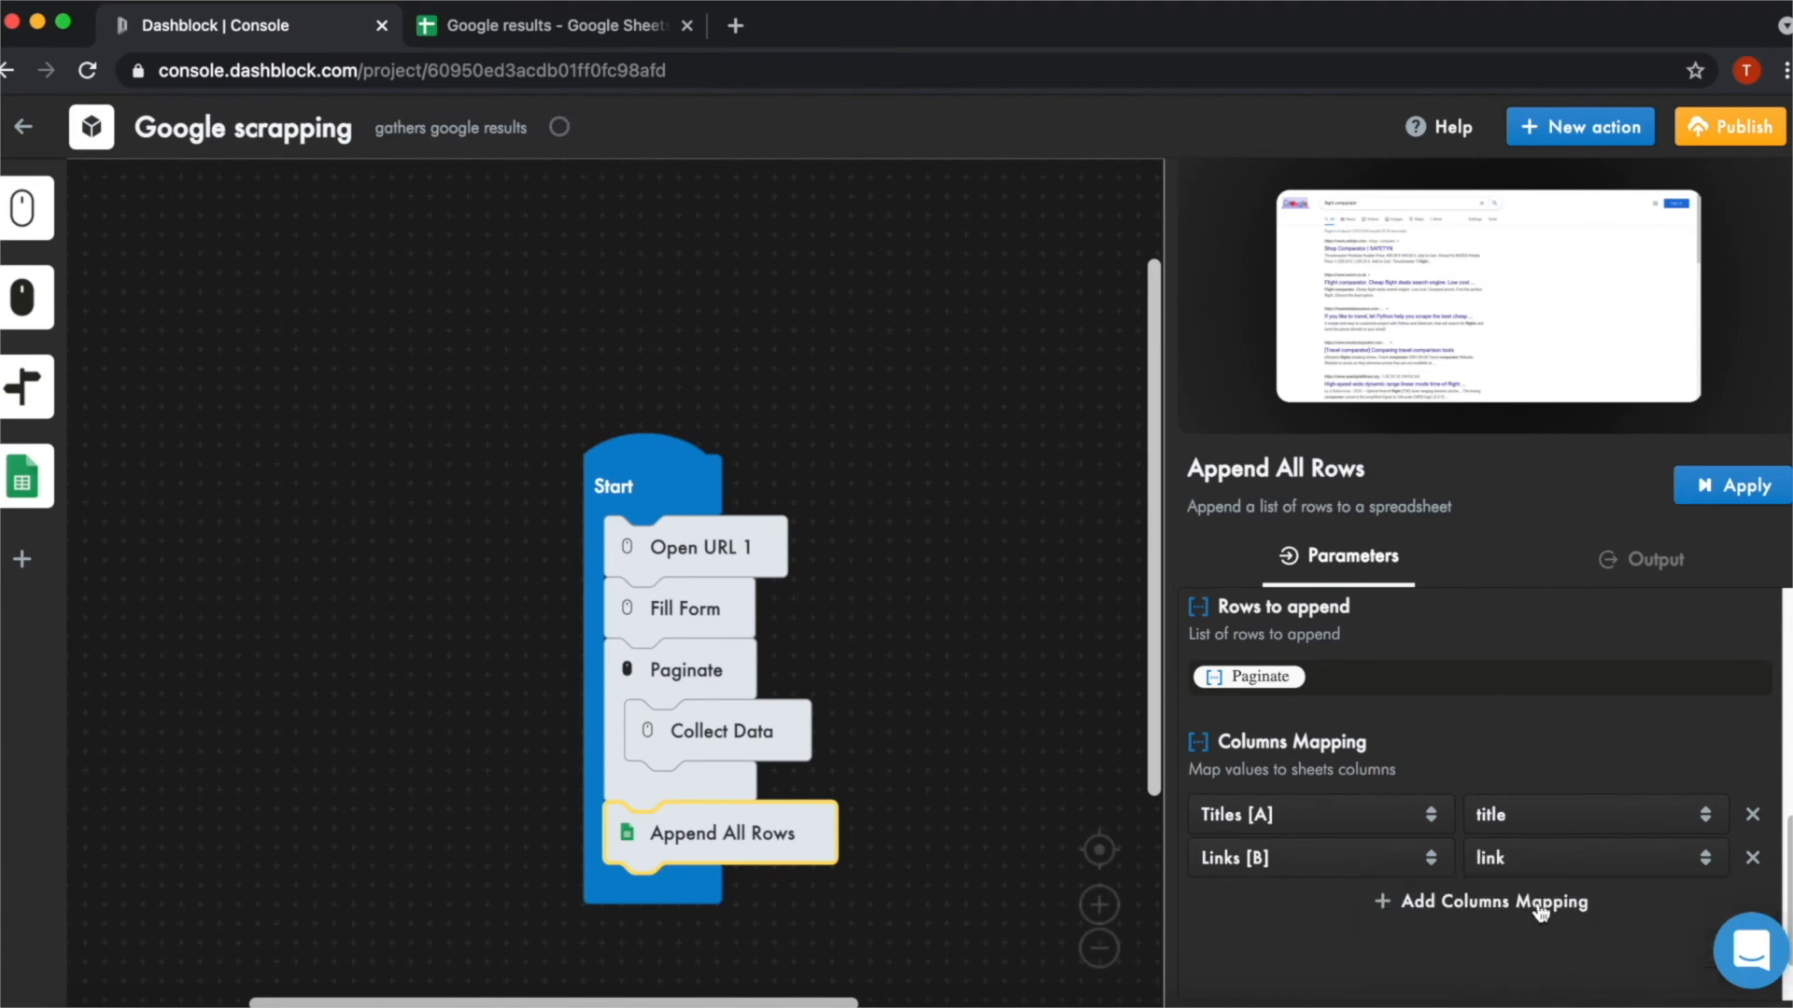
Apply the Append All Rows block and inspect the Google results spreadsheet
left_click(1730, 481)
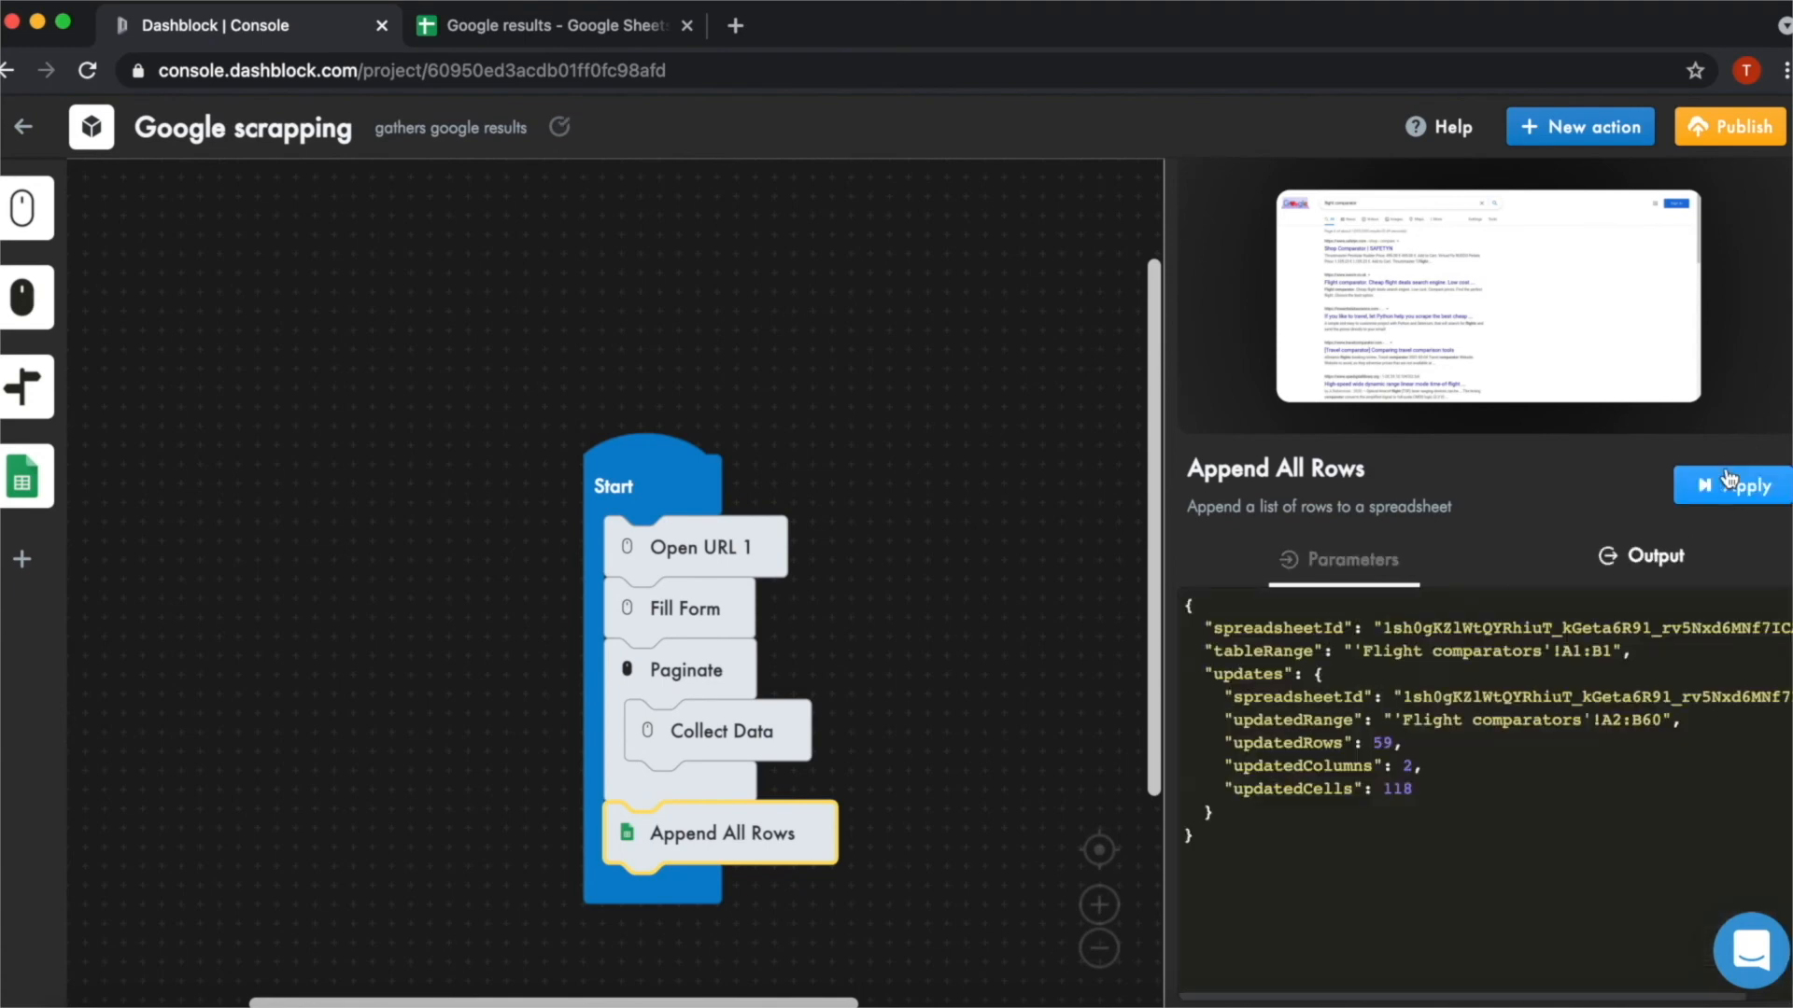
left_click(526, 19)
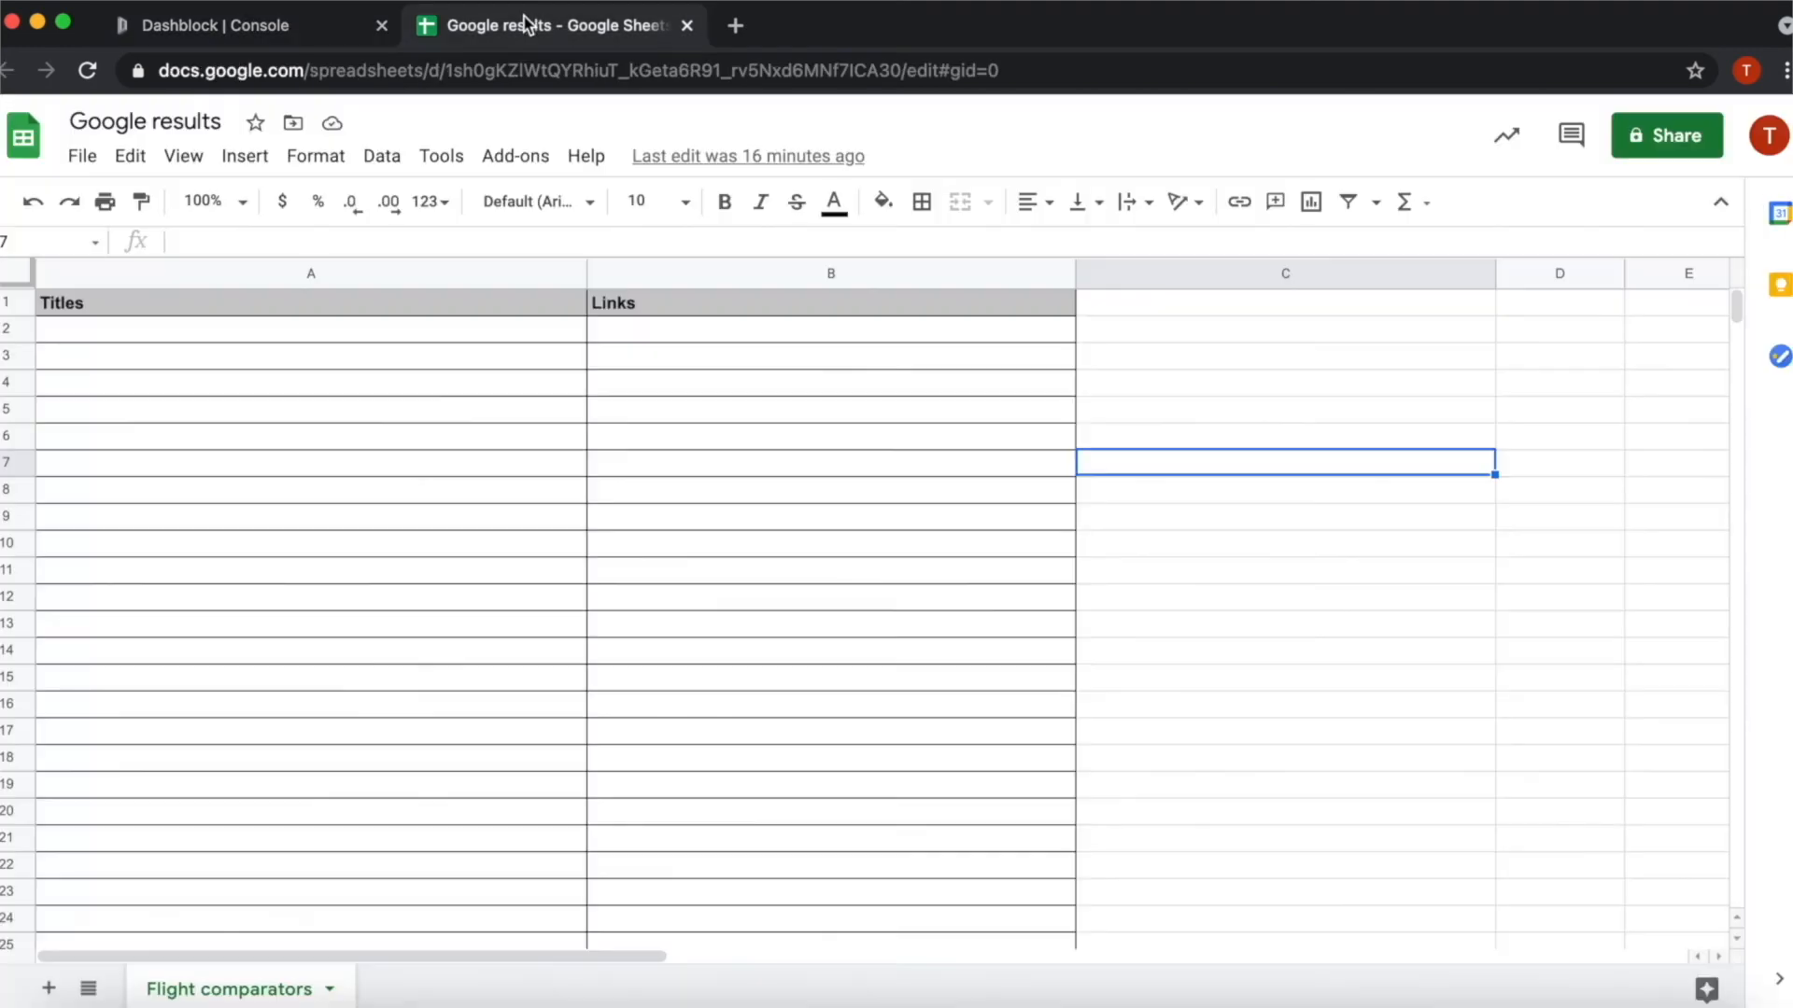
Return to the Dashblock project and change the Append All Rows sheet to e-commerce
left_click(283, 33)
left_click(1351, 699)
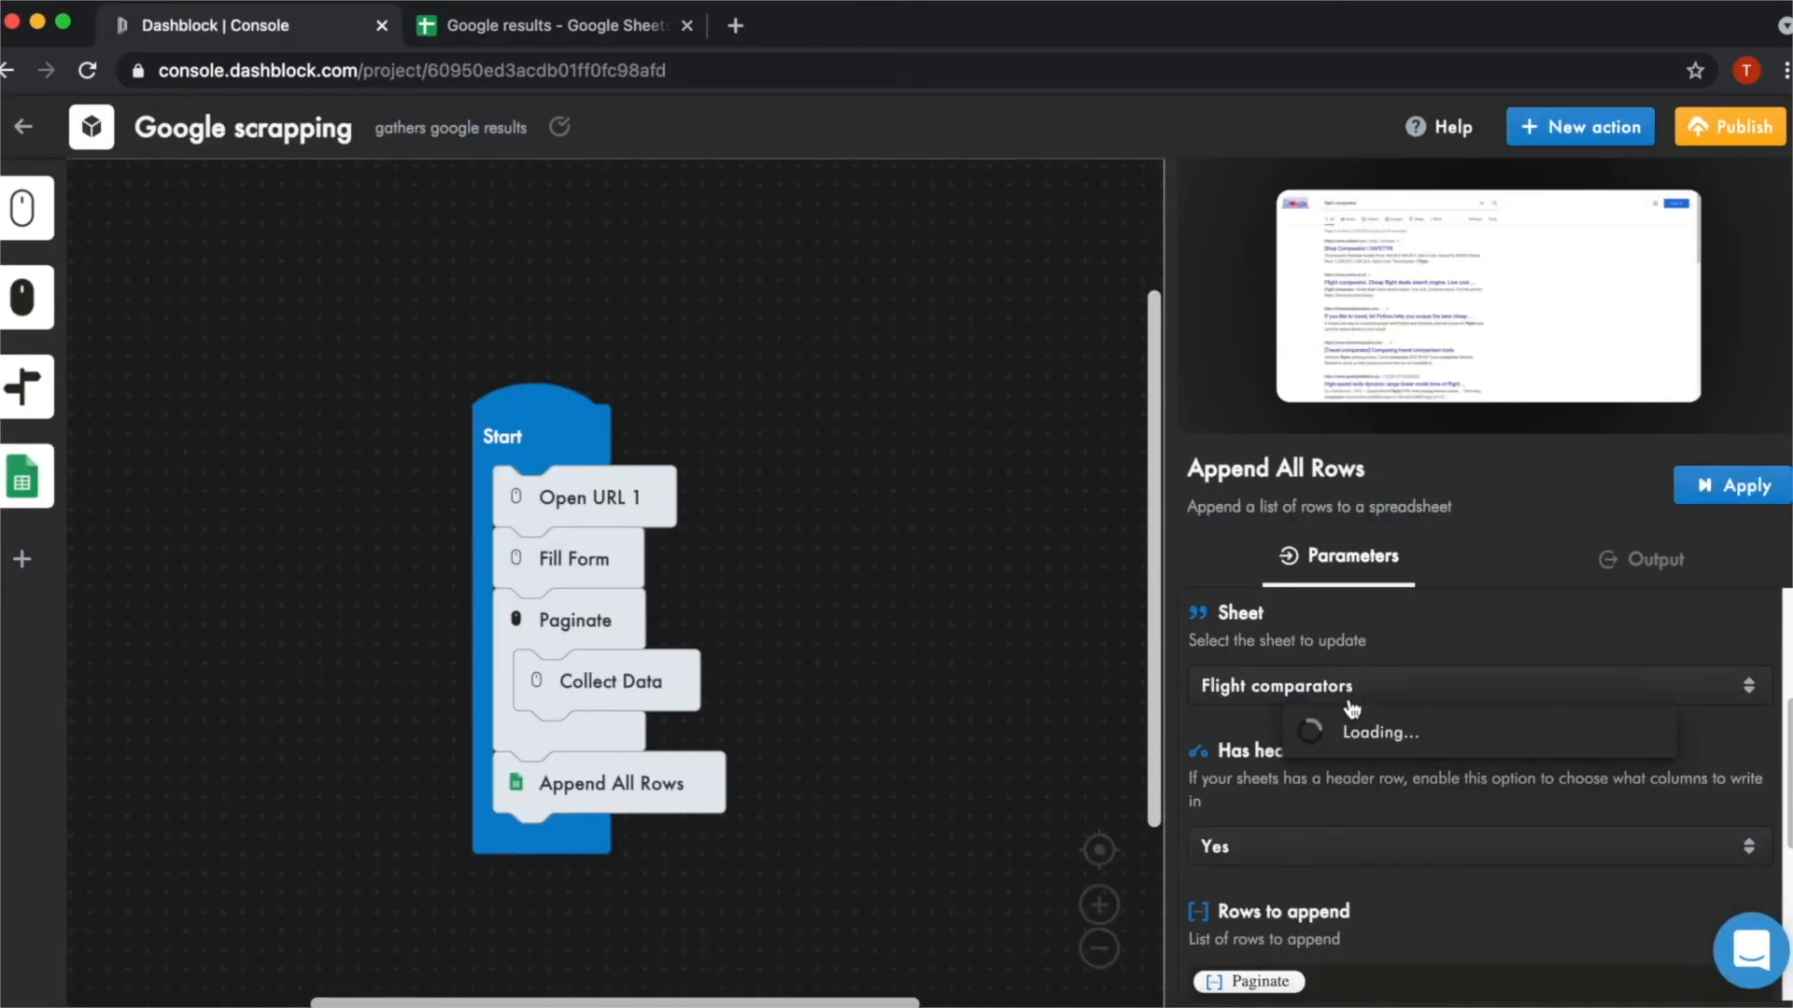
left_click(1347, 764)
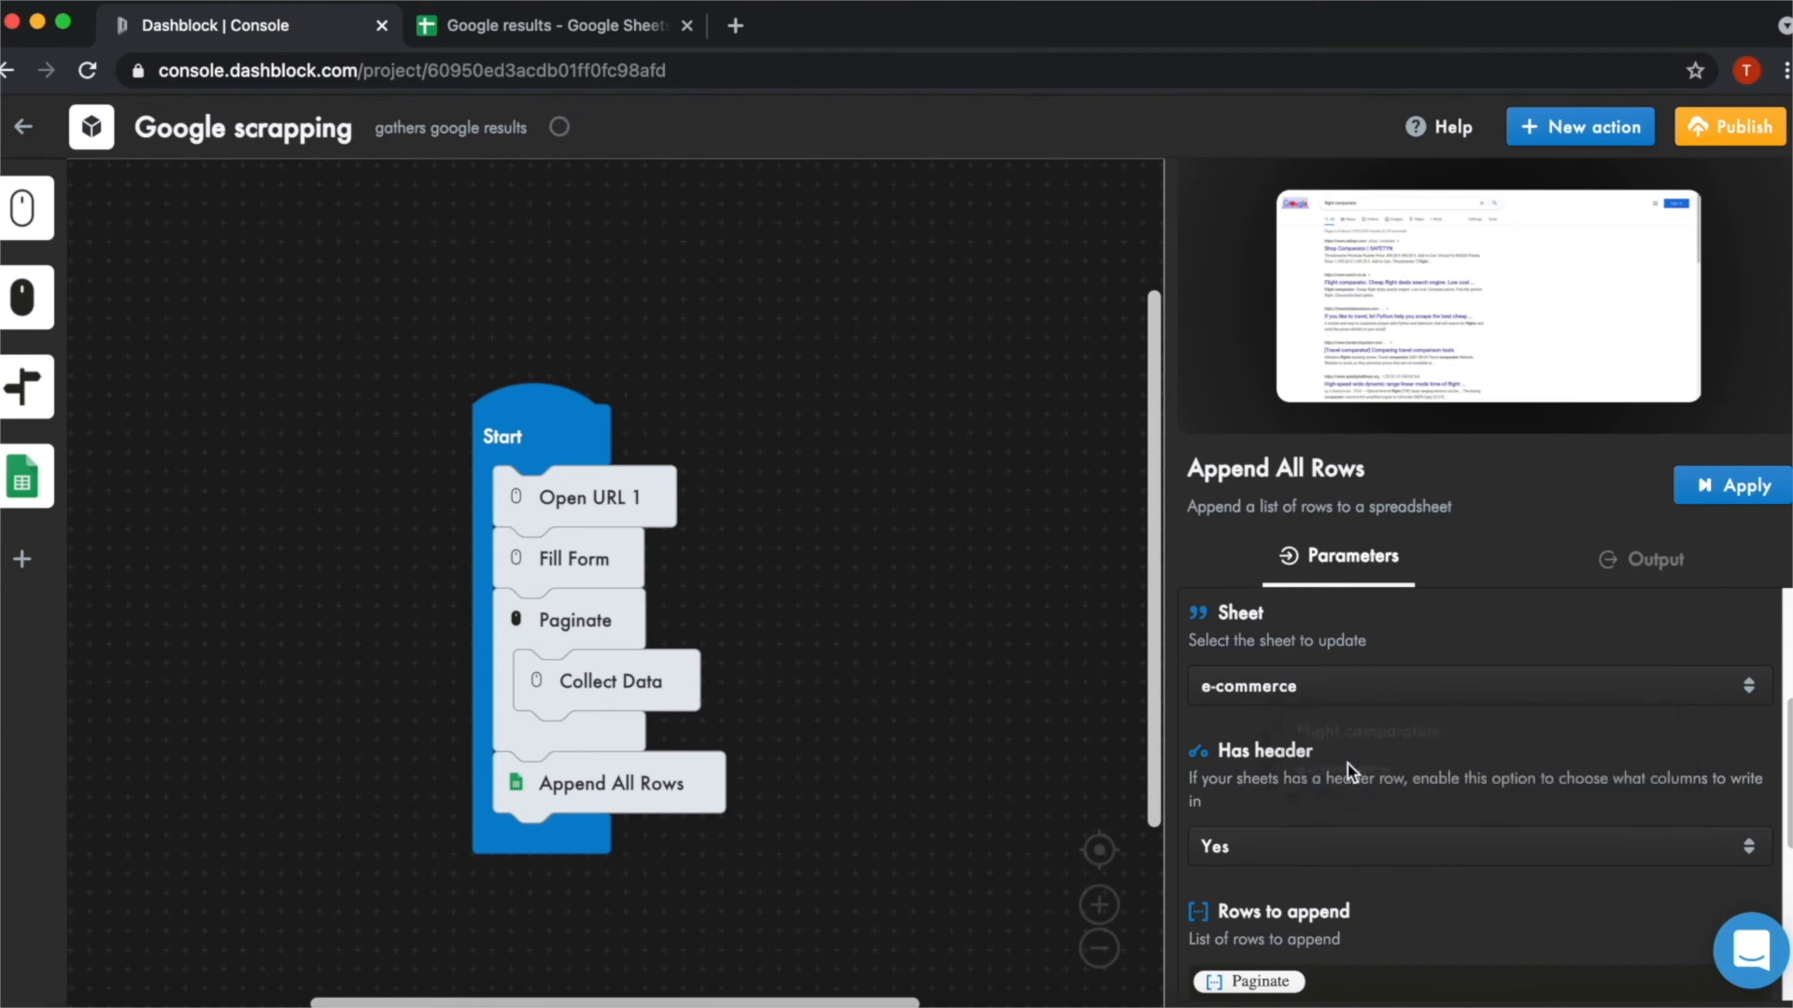
Run the whole automation manually from the Start block with e-commerce as the keyword
left_click(579, 456)
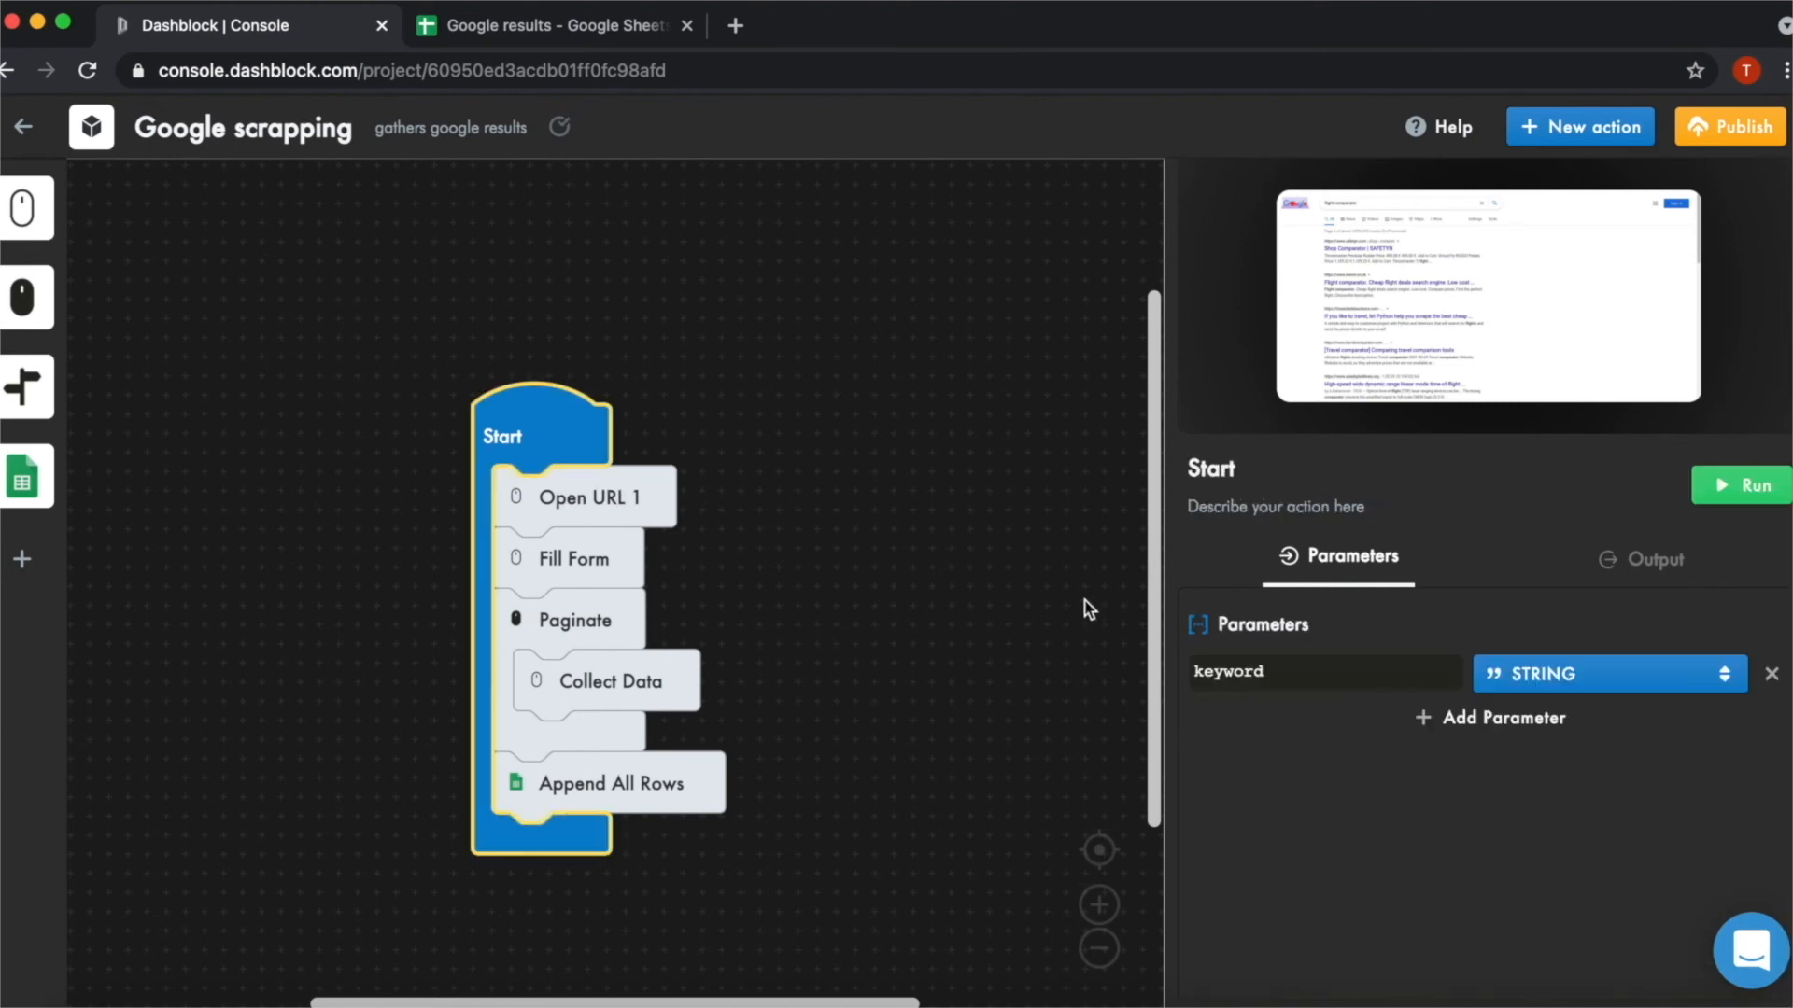
left_click(1742, 506)
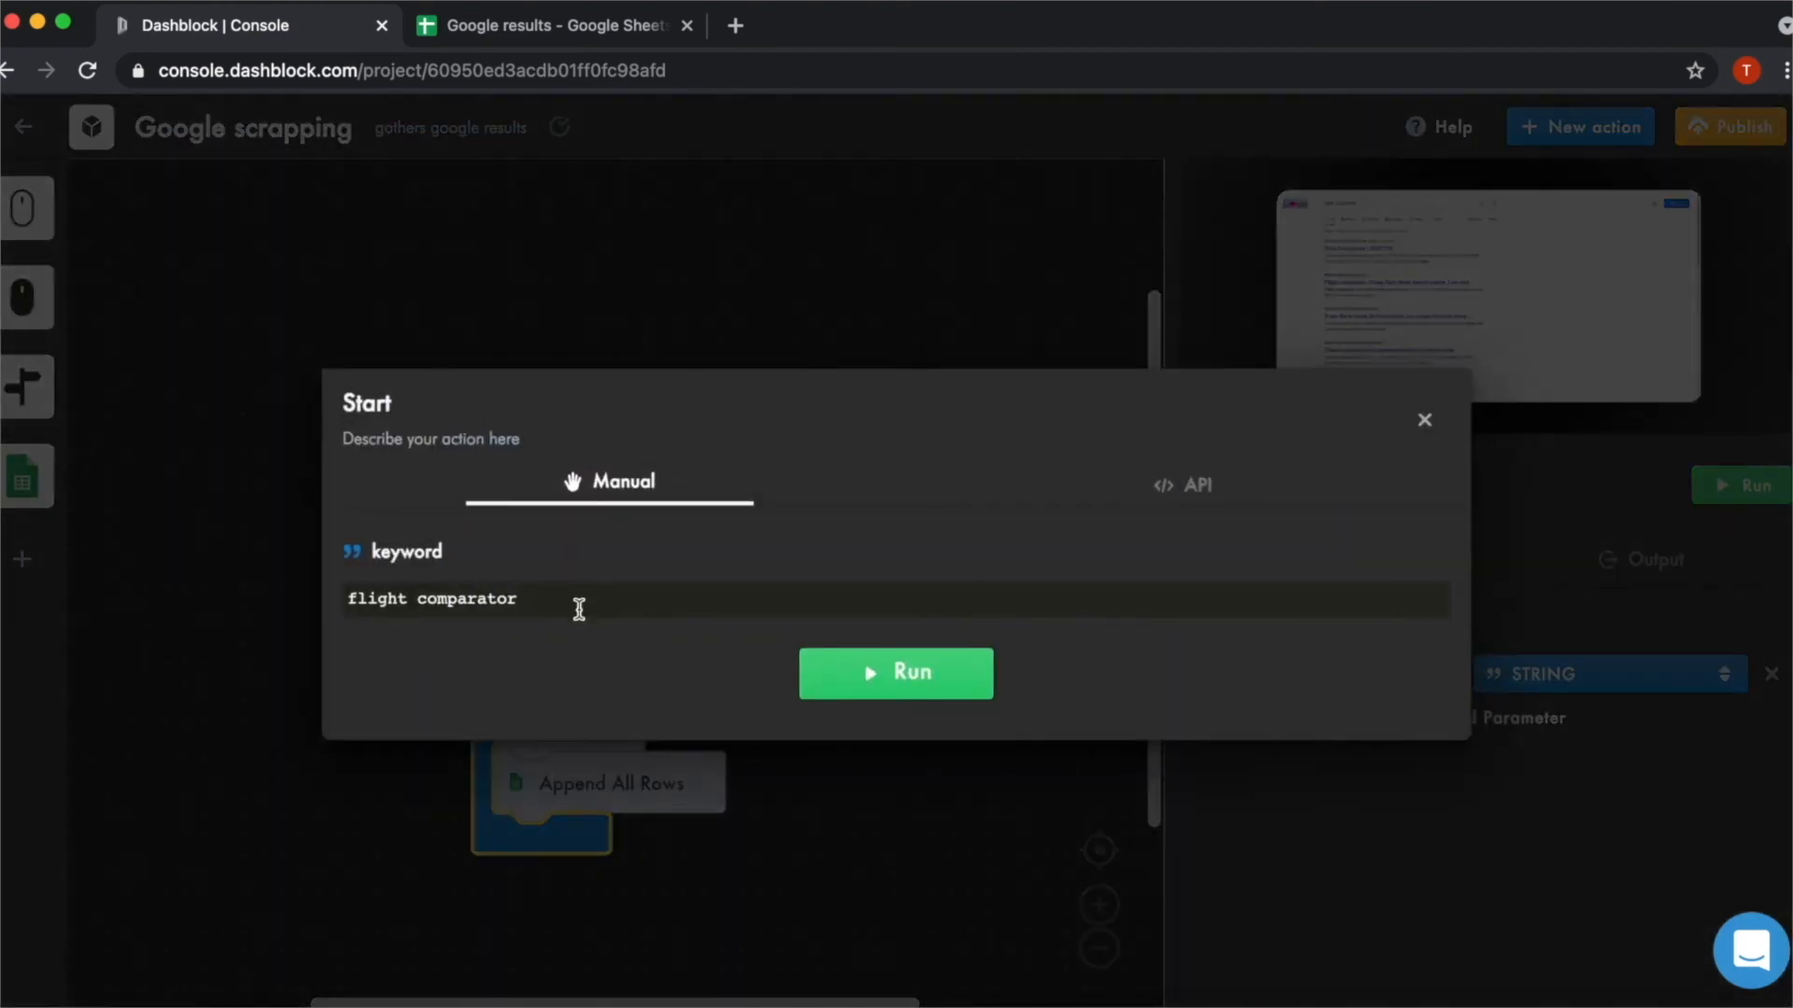
left_click_drag(578, 609, 266, 584)
type("e-commerce")
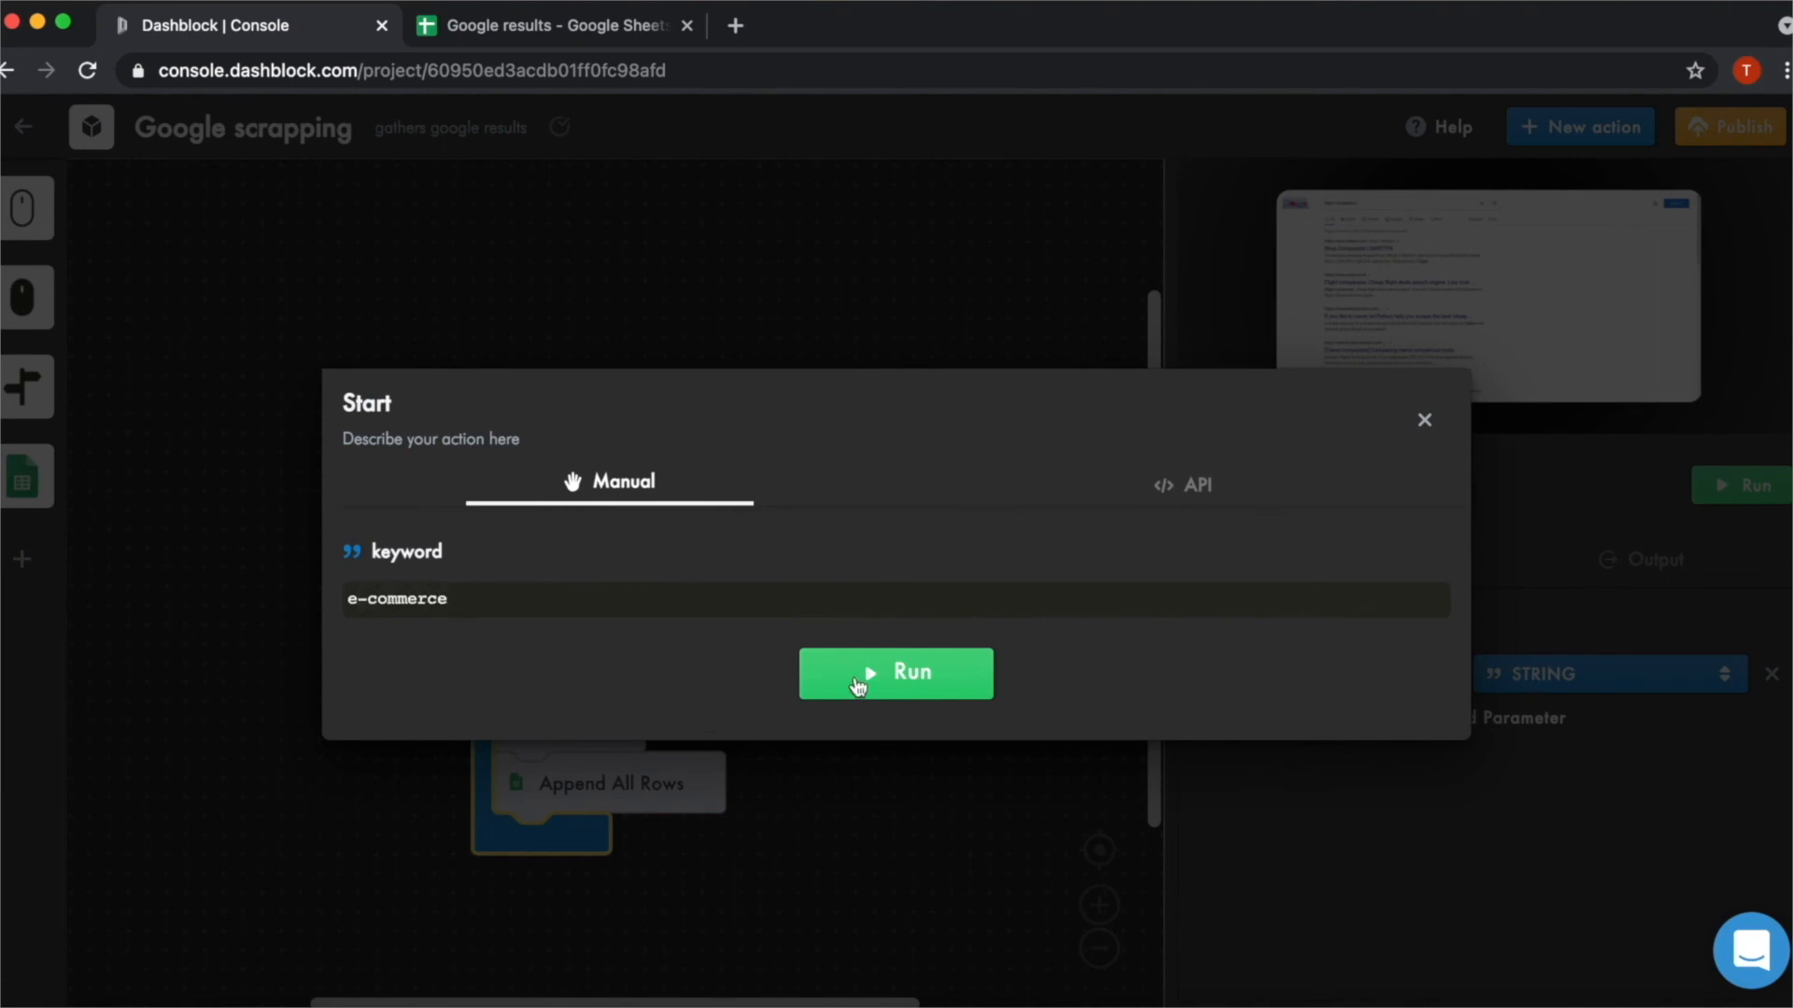
left_click(857, 686)
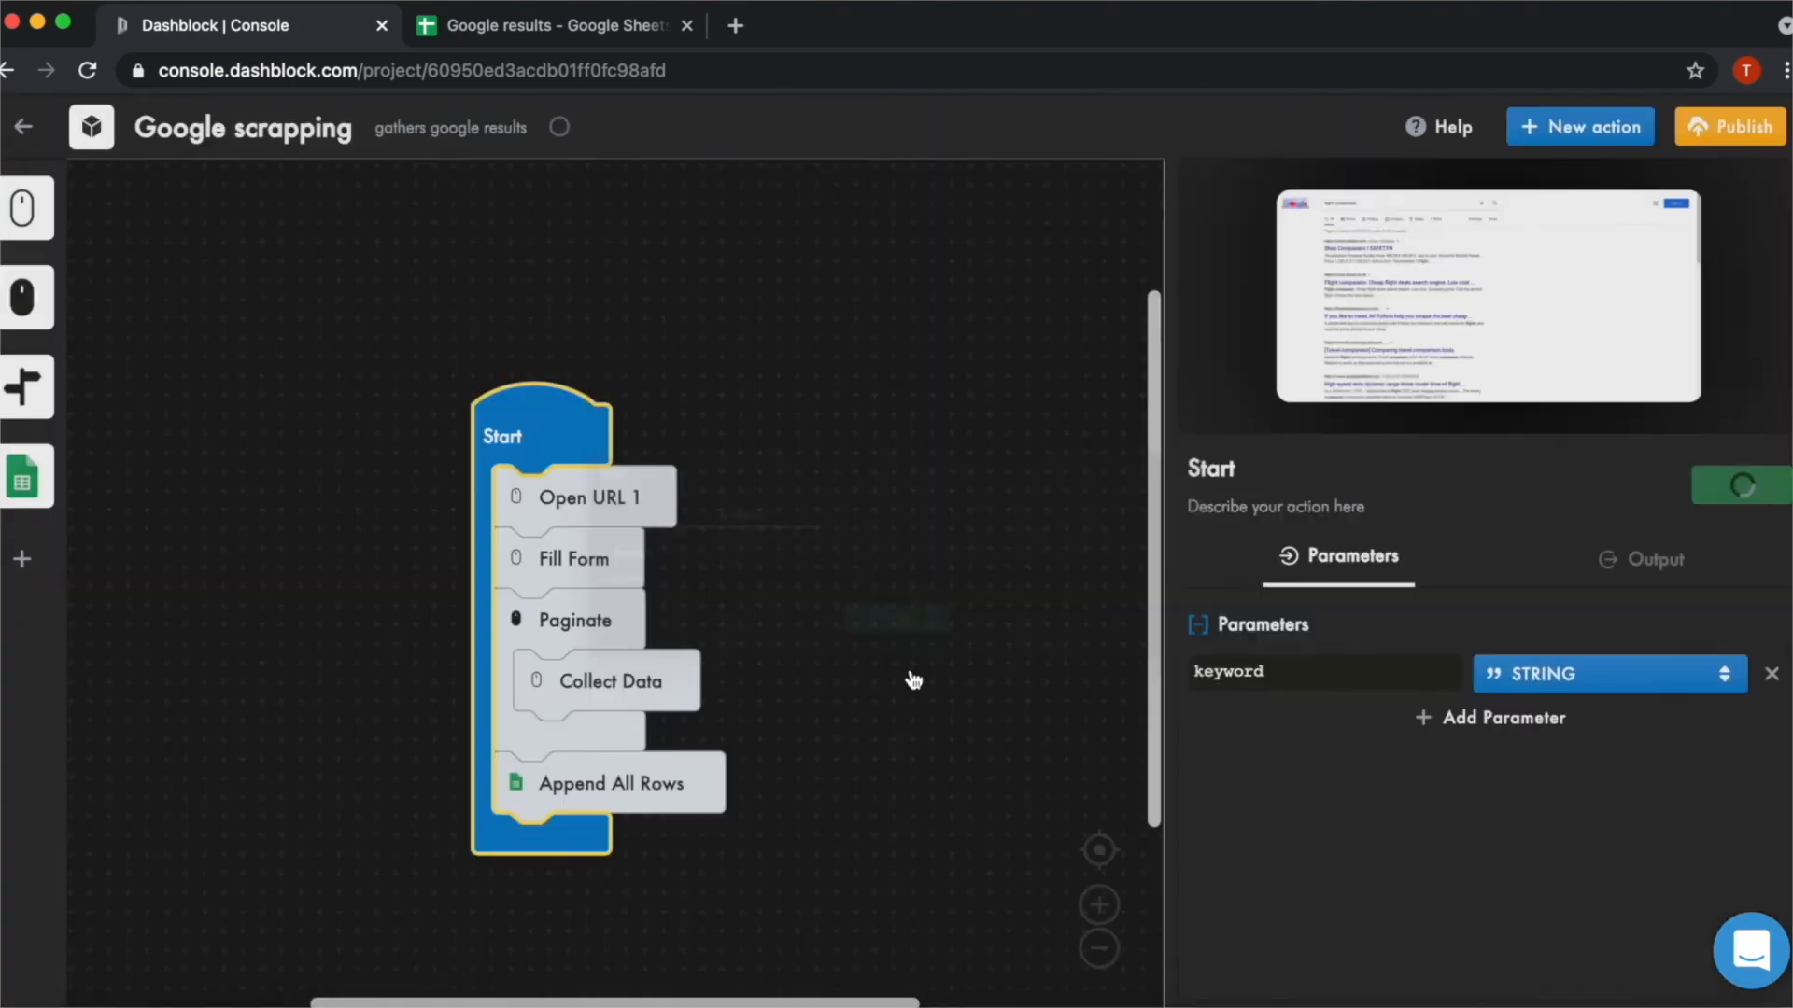
left_click(1575, 328)
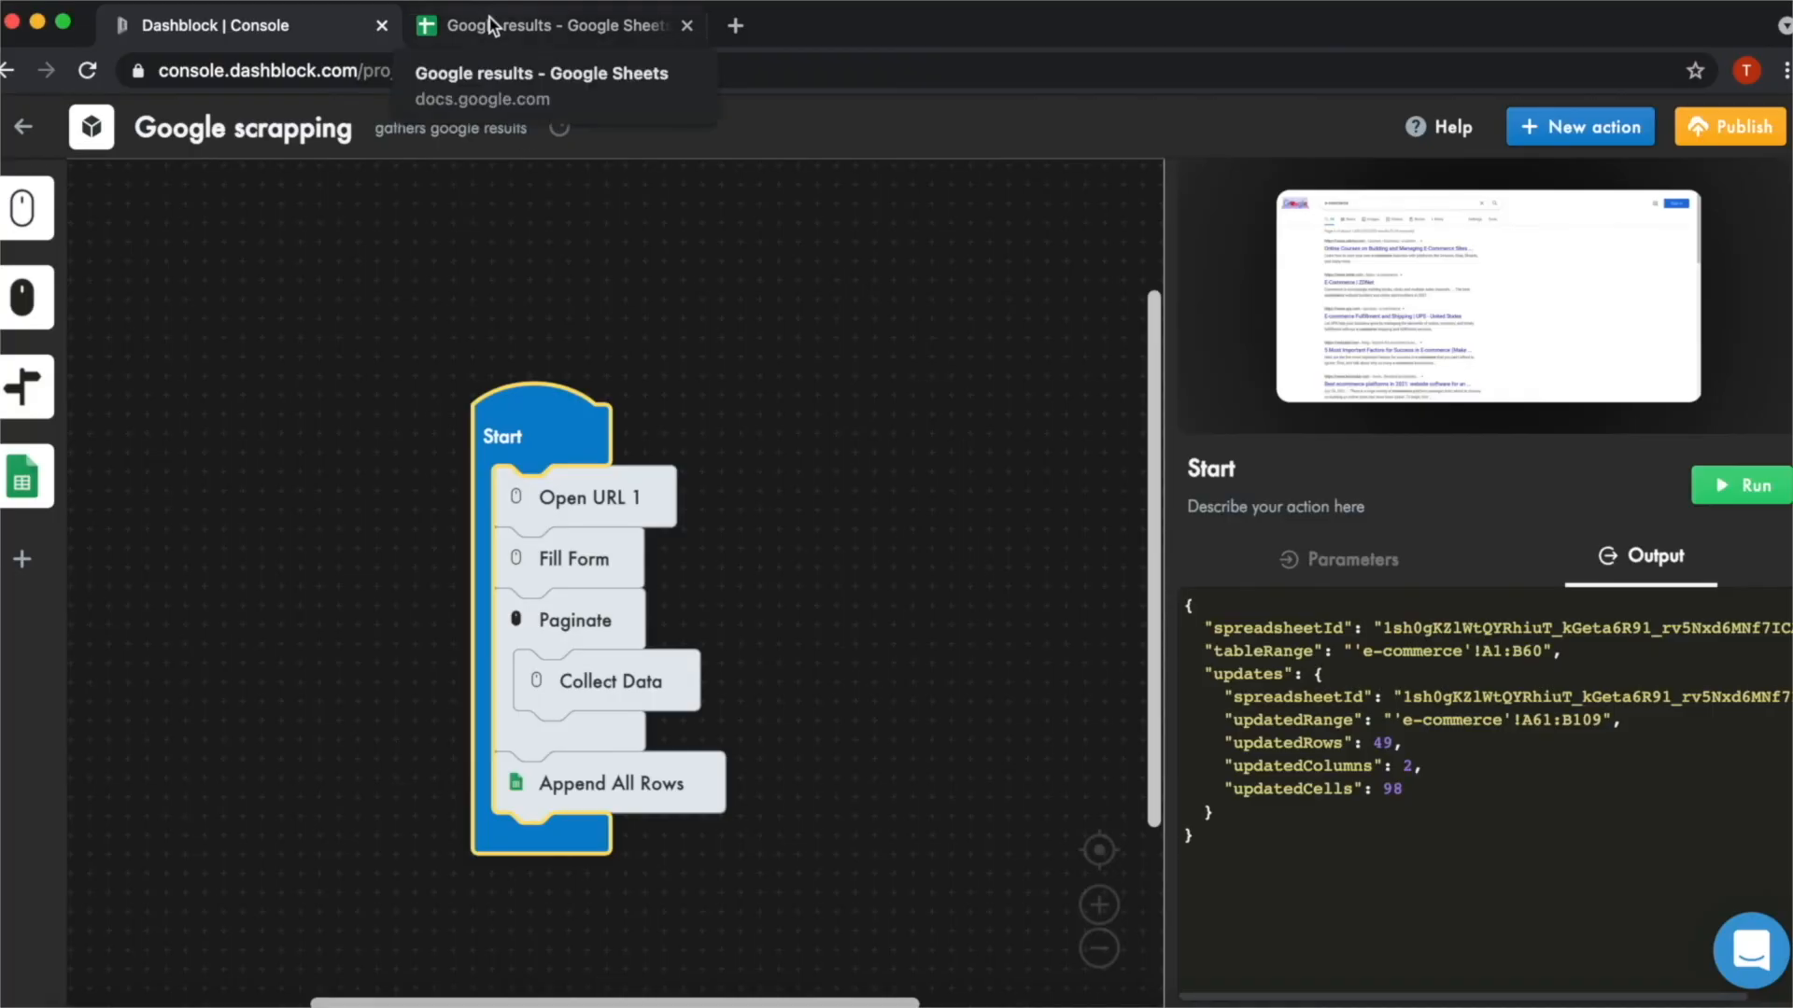
Switch to the Google results spreadsheet and review the titles and links listed in the e-commerce sheet
left_click(542, 25)
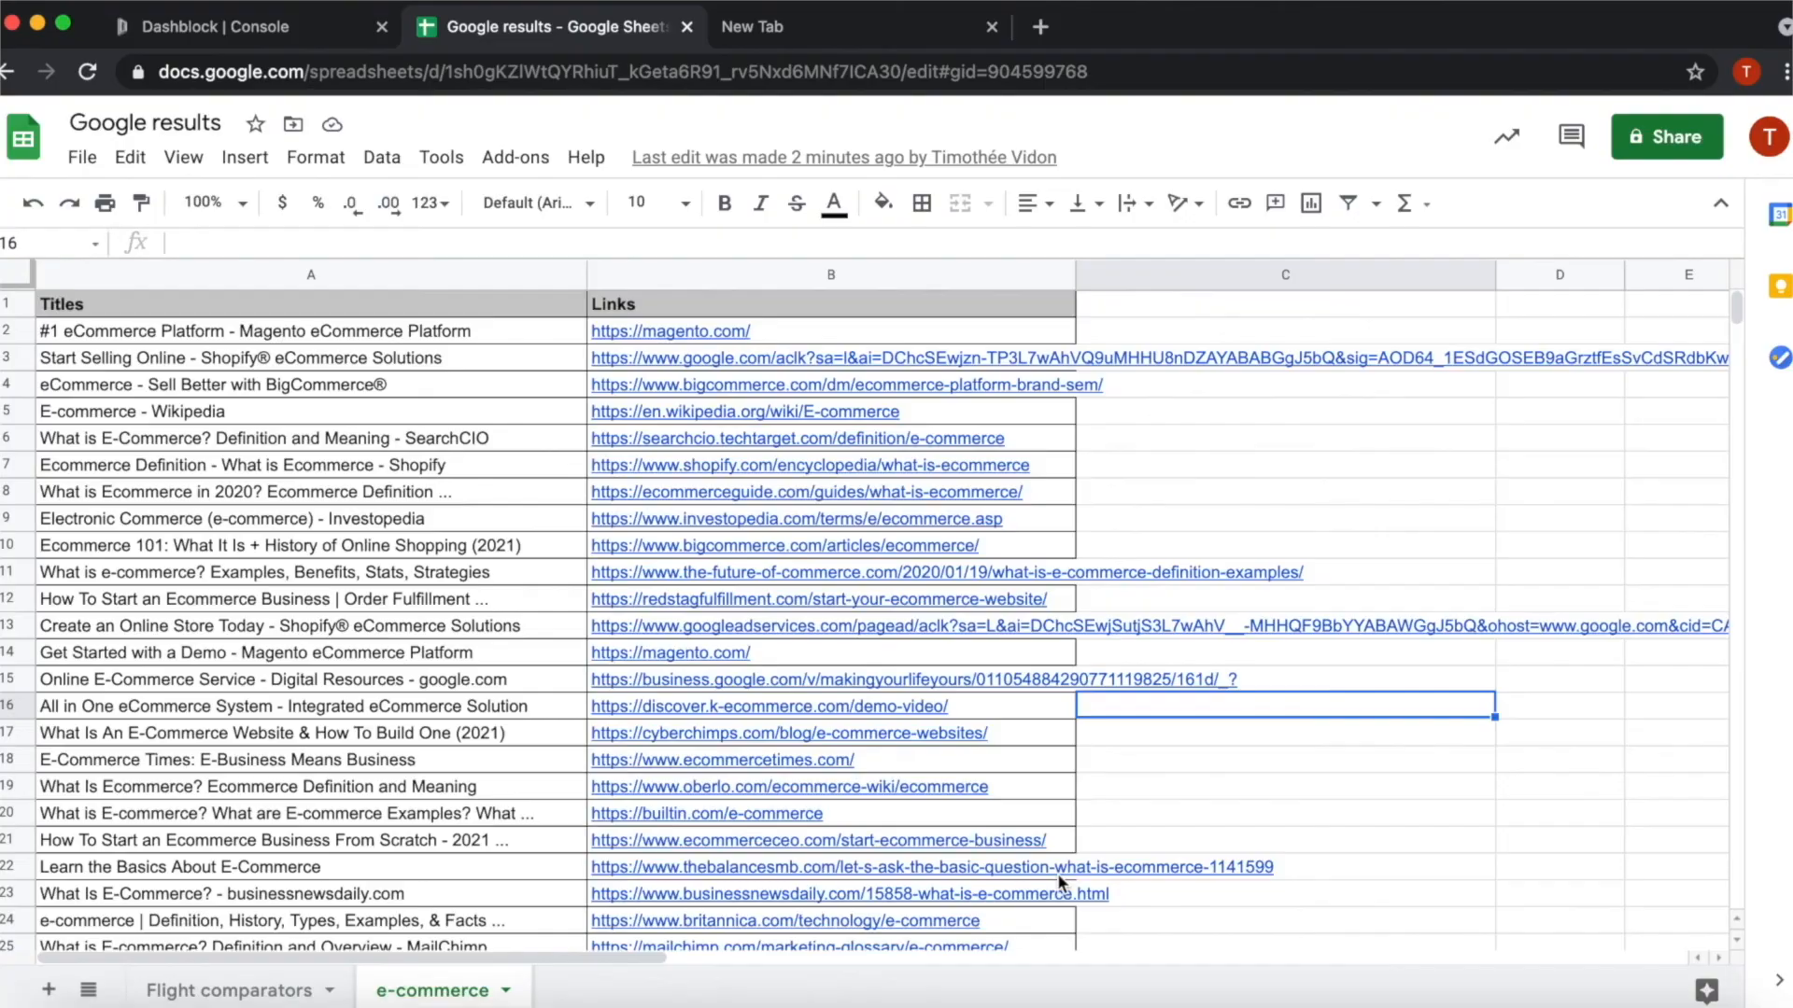
scroll(990, 716, "down", 1)
scroll(1151, 713, "down", 5)
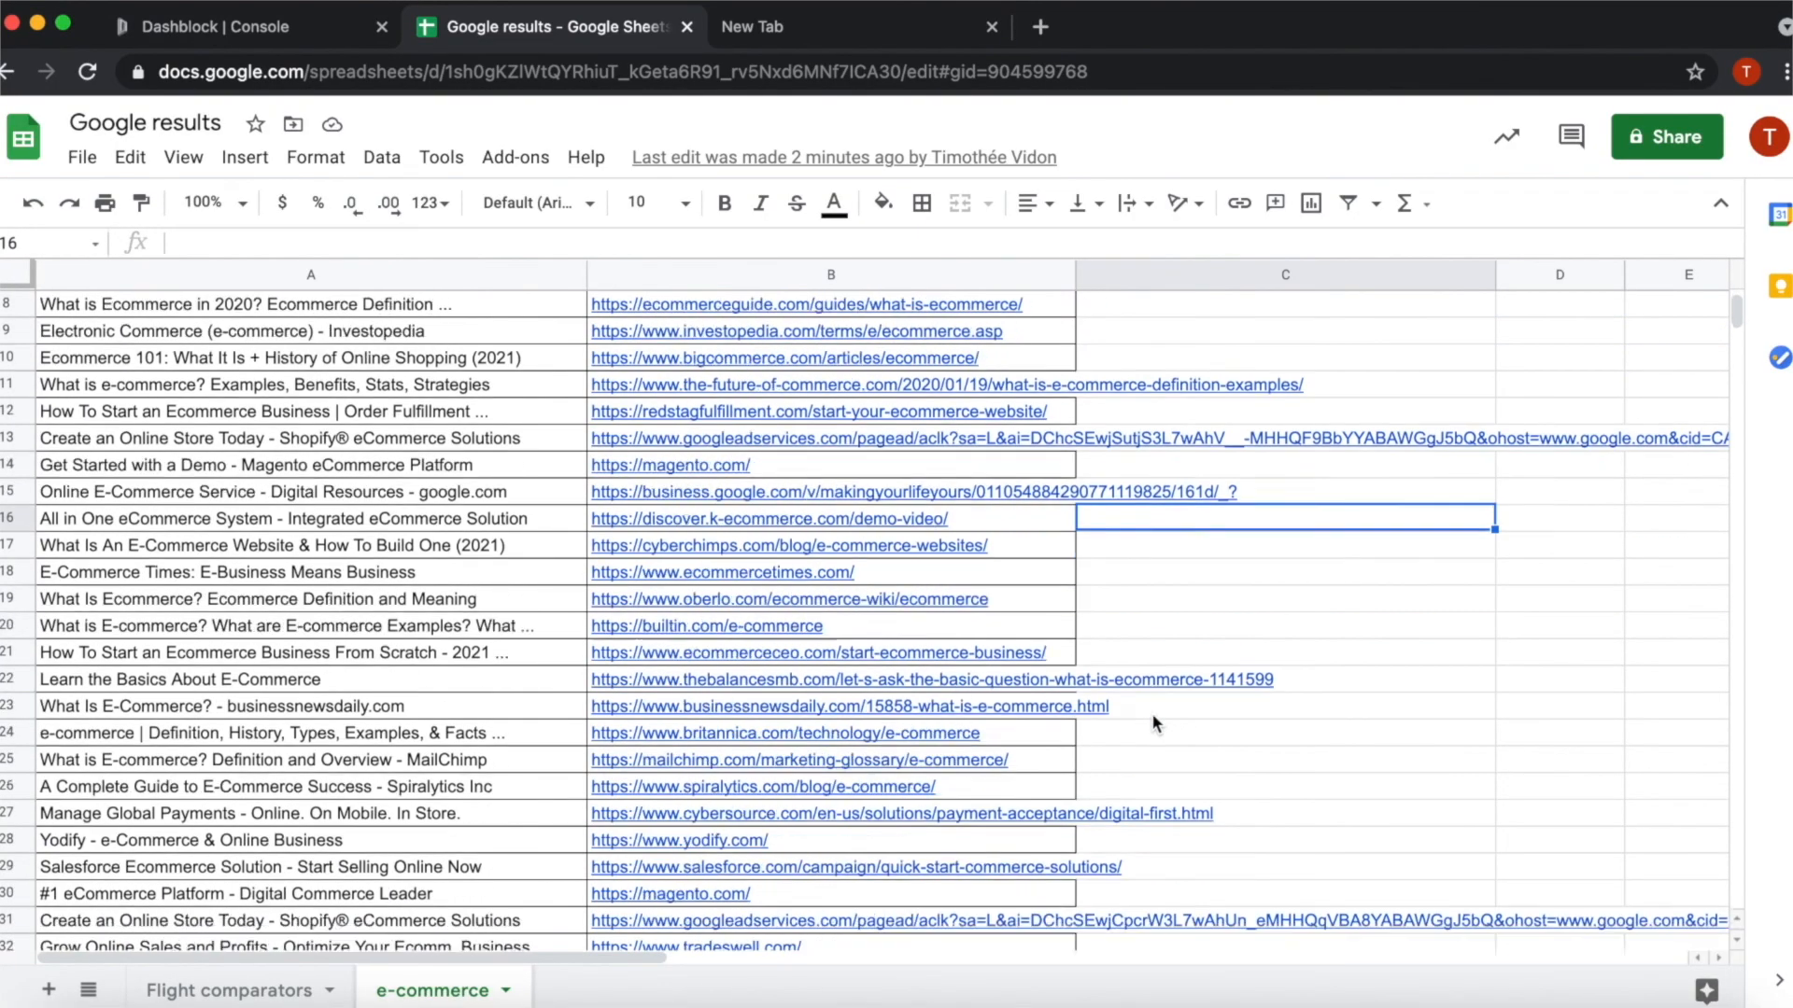
scroll(1151, 713, "down", 12)
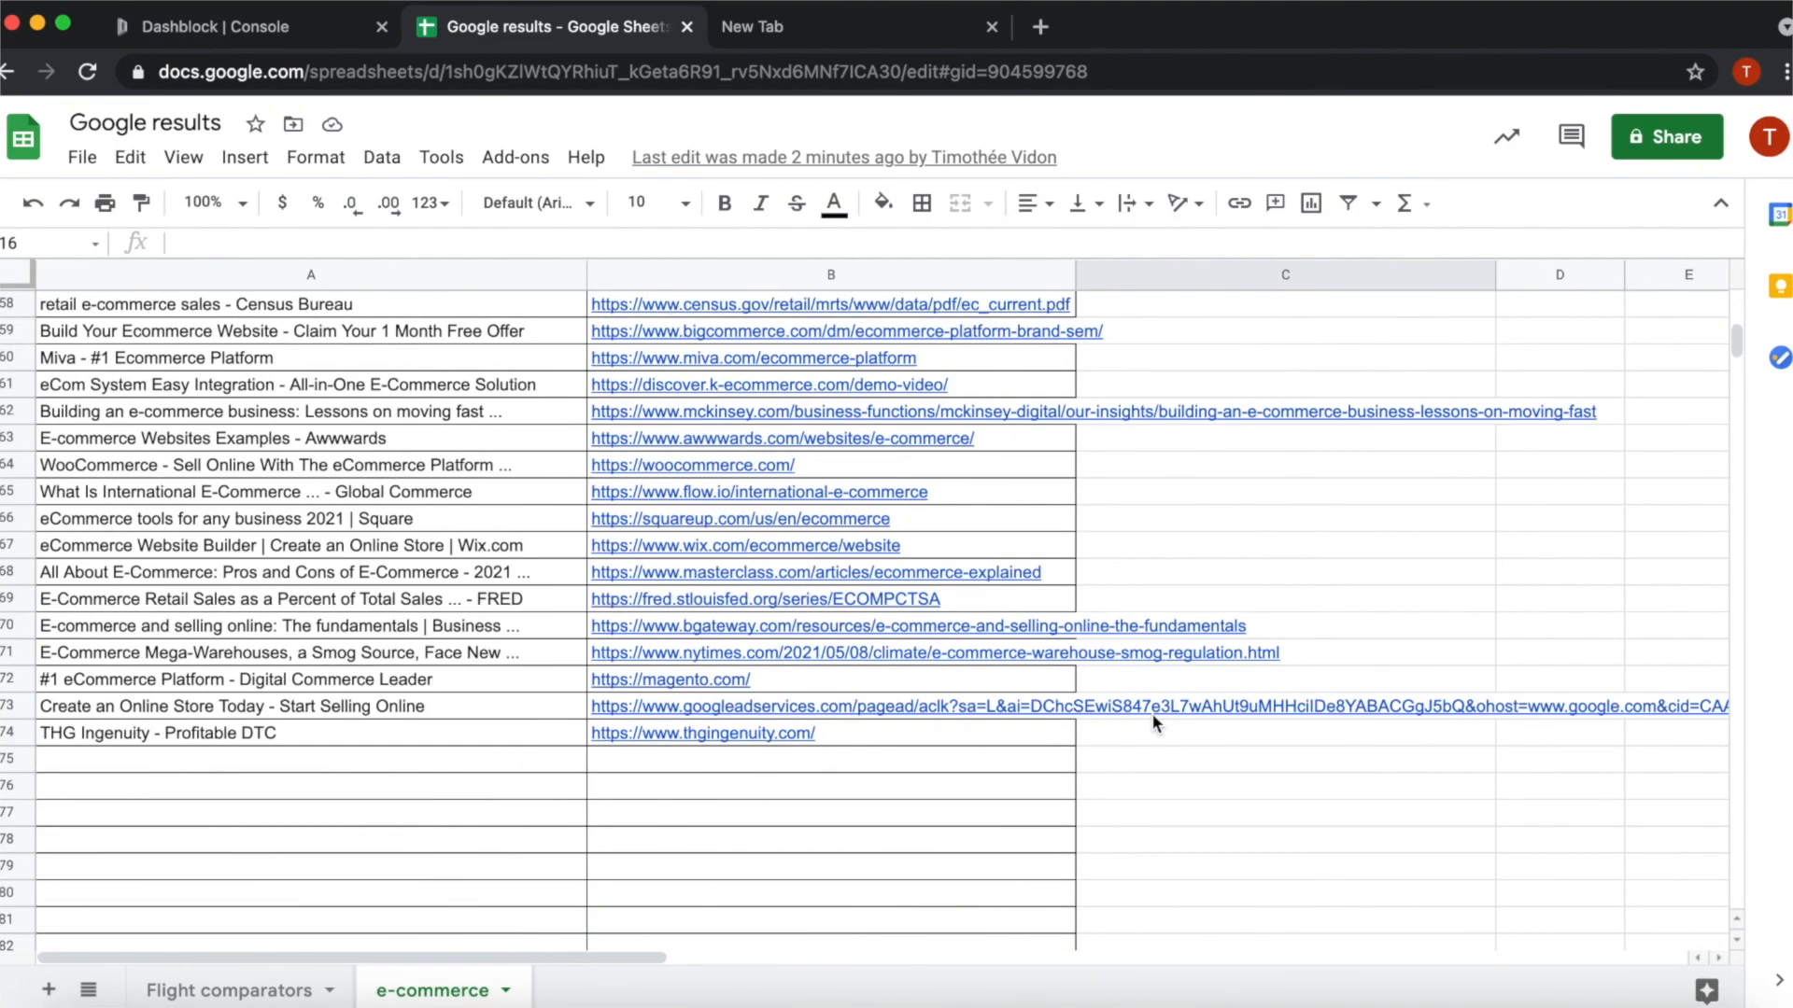
scroll(1151, 713, "up", 15)
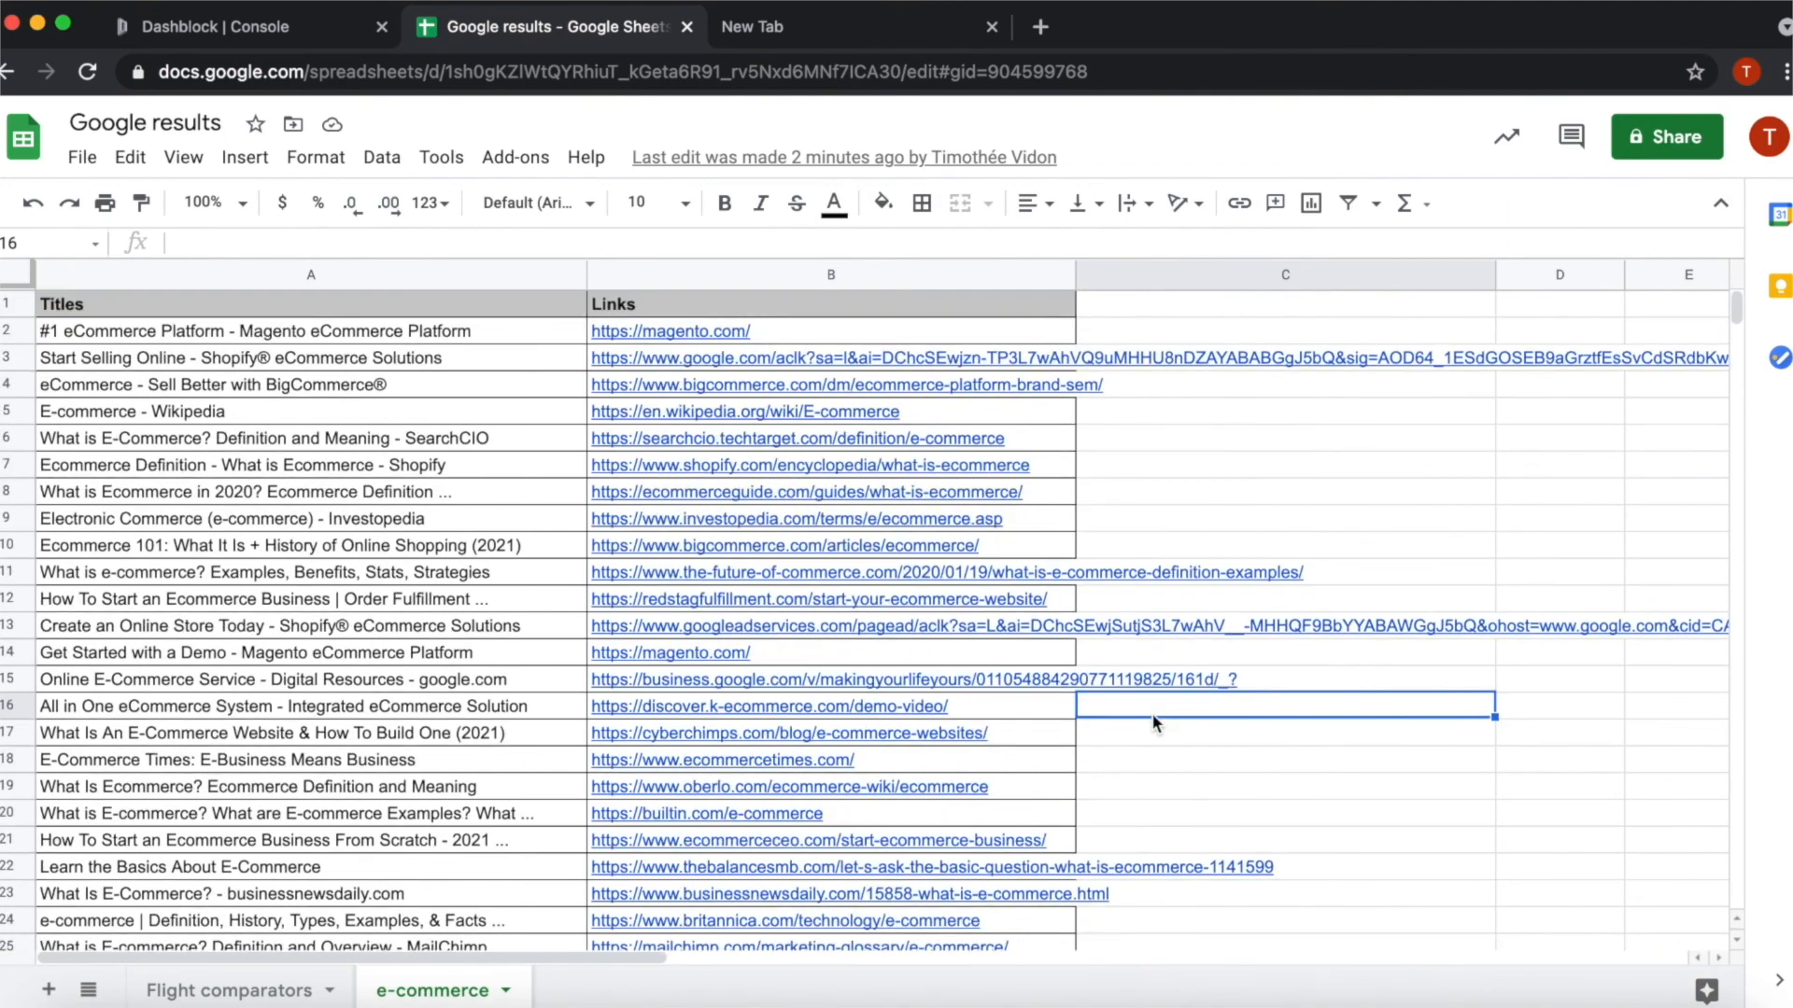